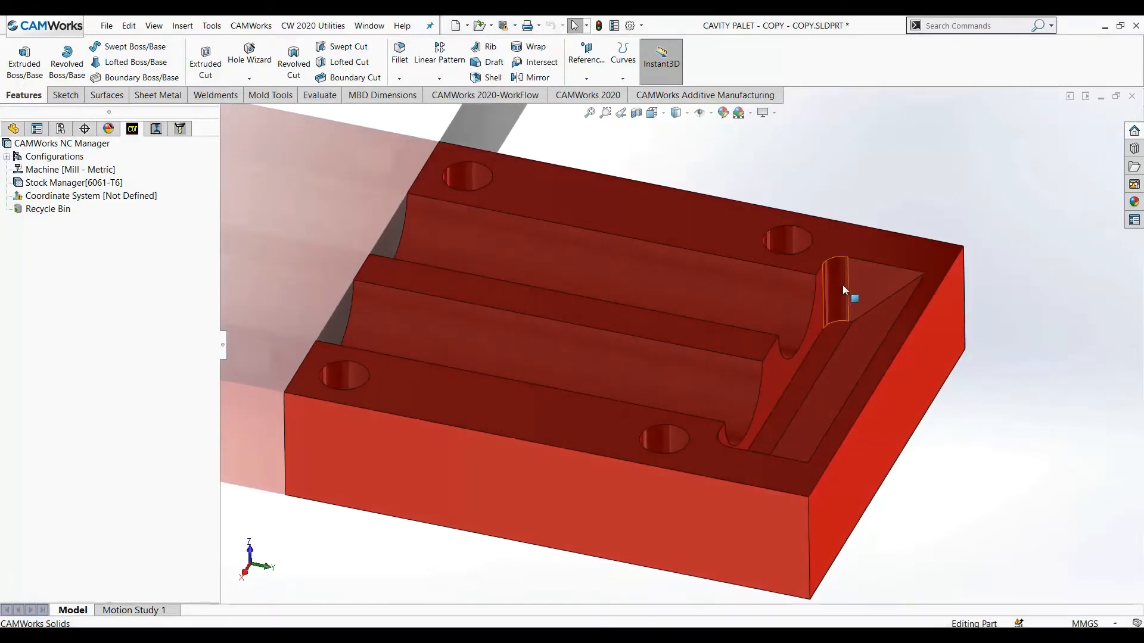
- Define the machine as Mill - Metric for the part and accept the machine definition
scroll(1000, 421, up, 2)
scroll(703, 381, down, 1)
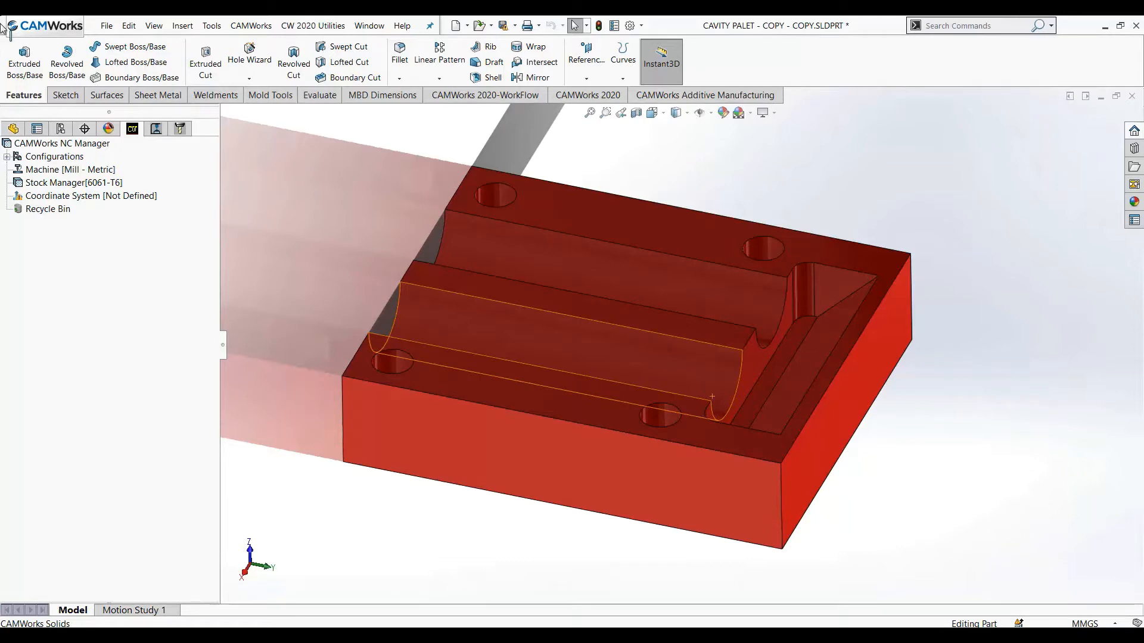
click(589, 95)
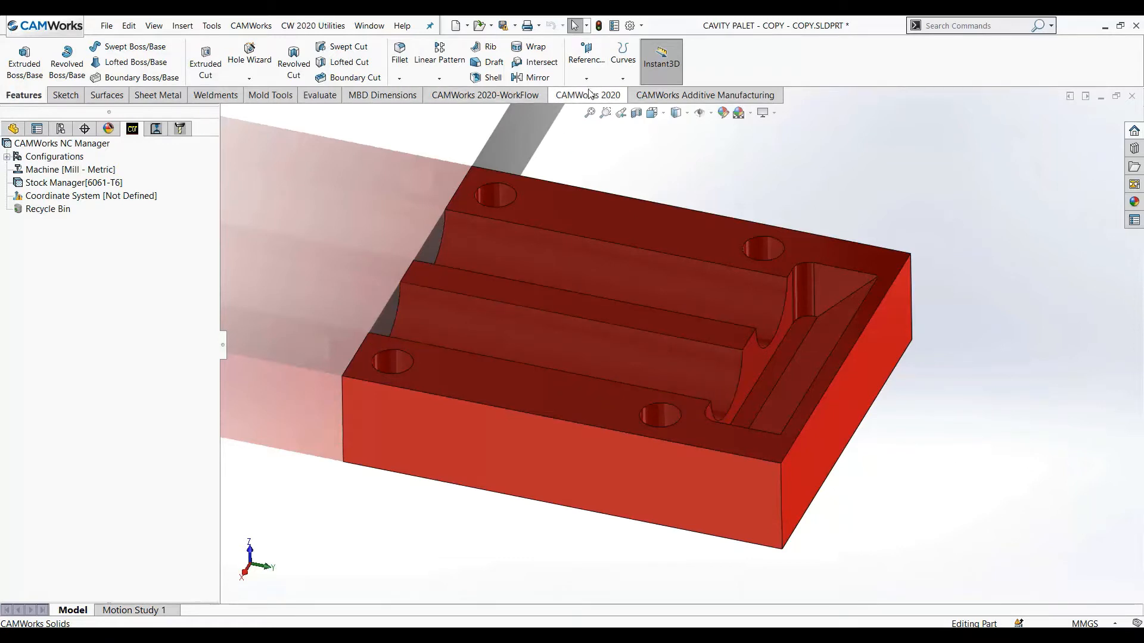
click(15, 72)
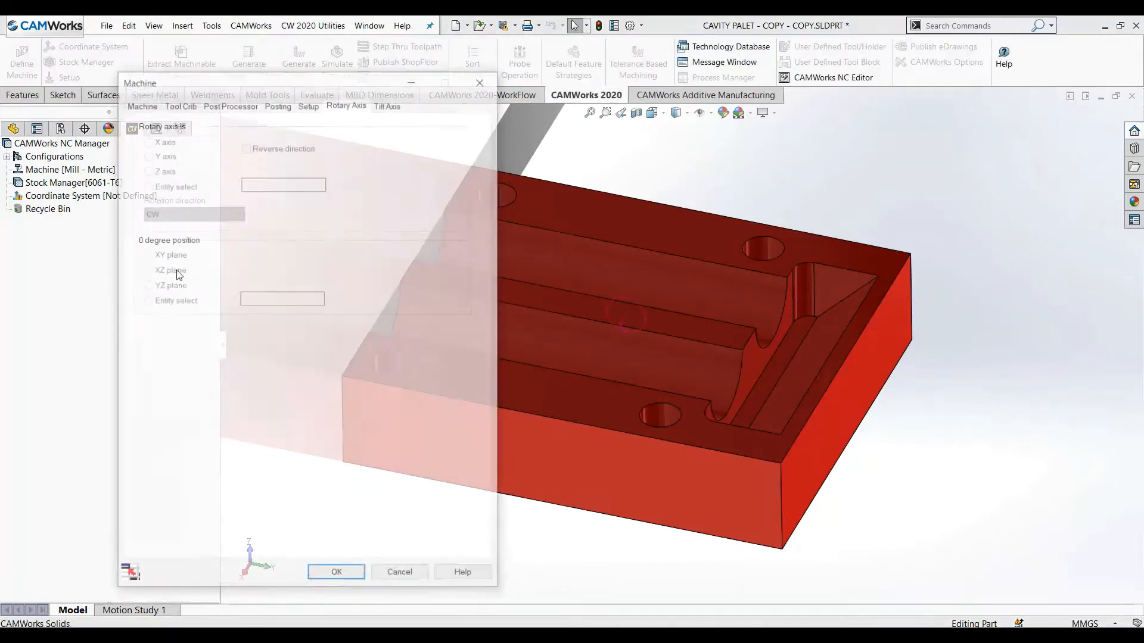
click(147, 107)
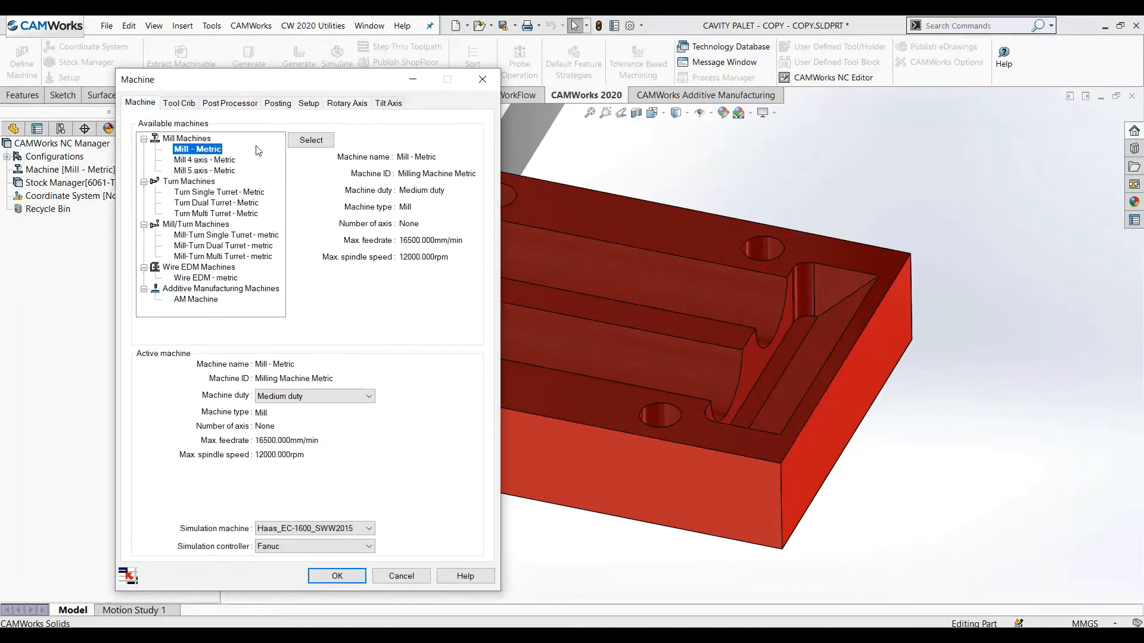
click(306, 141)
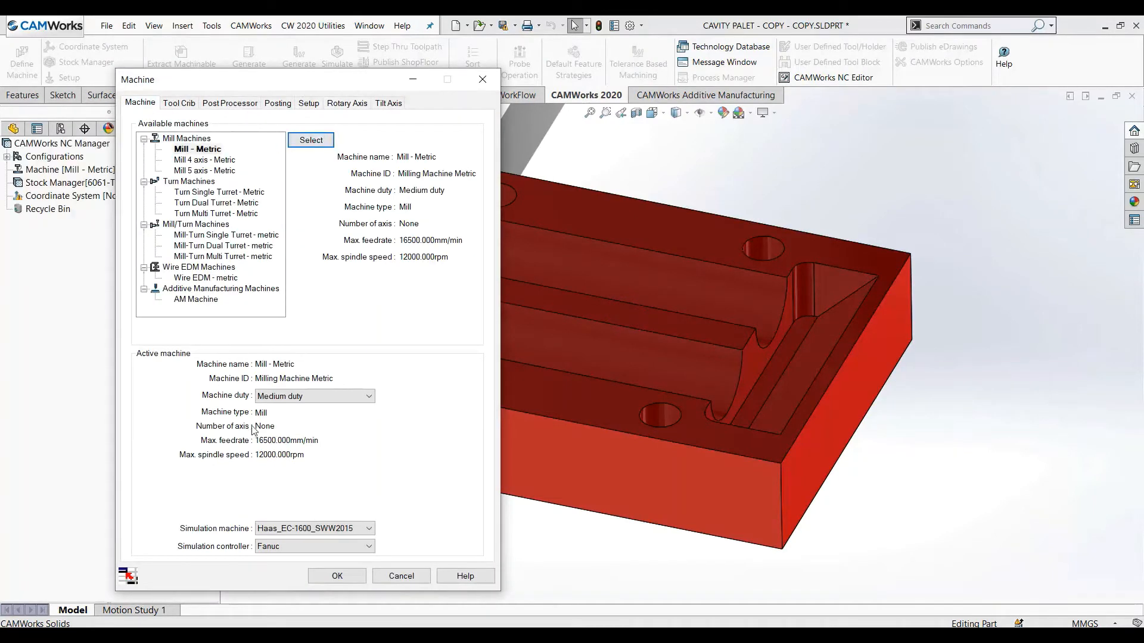
click(329, 576)
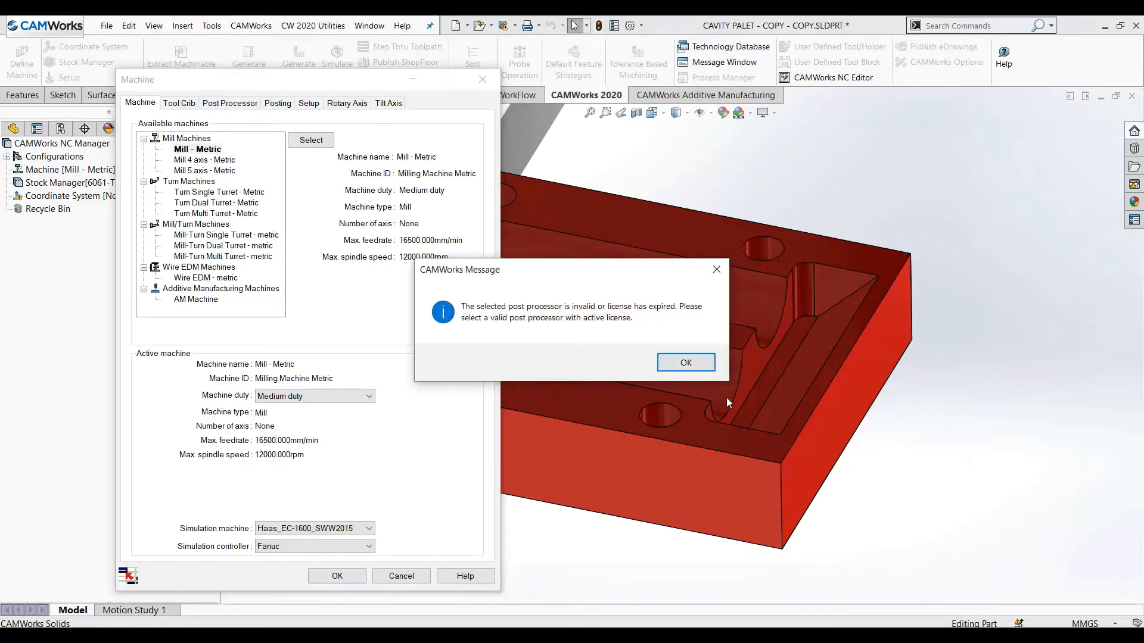
click(685, 361)
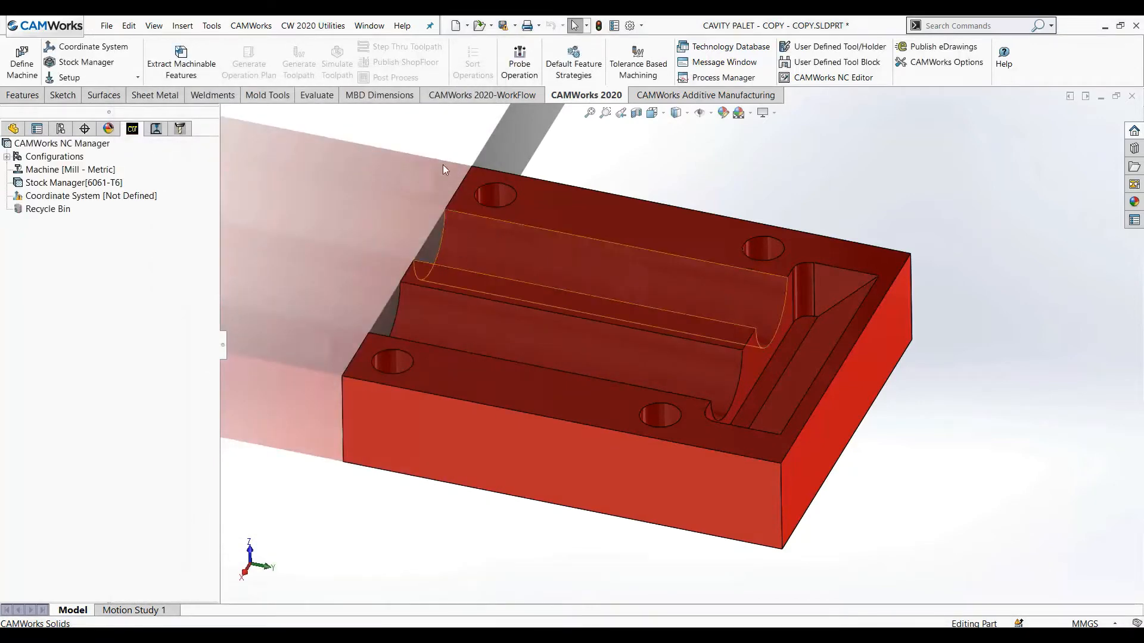
- Accept the bounding-box stock with 0 mm offsets and create a mill setup from the flat top face between the two channels
click(86, 62)
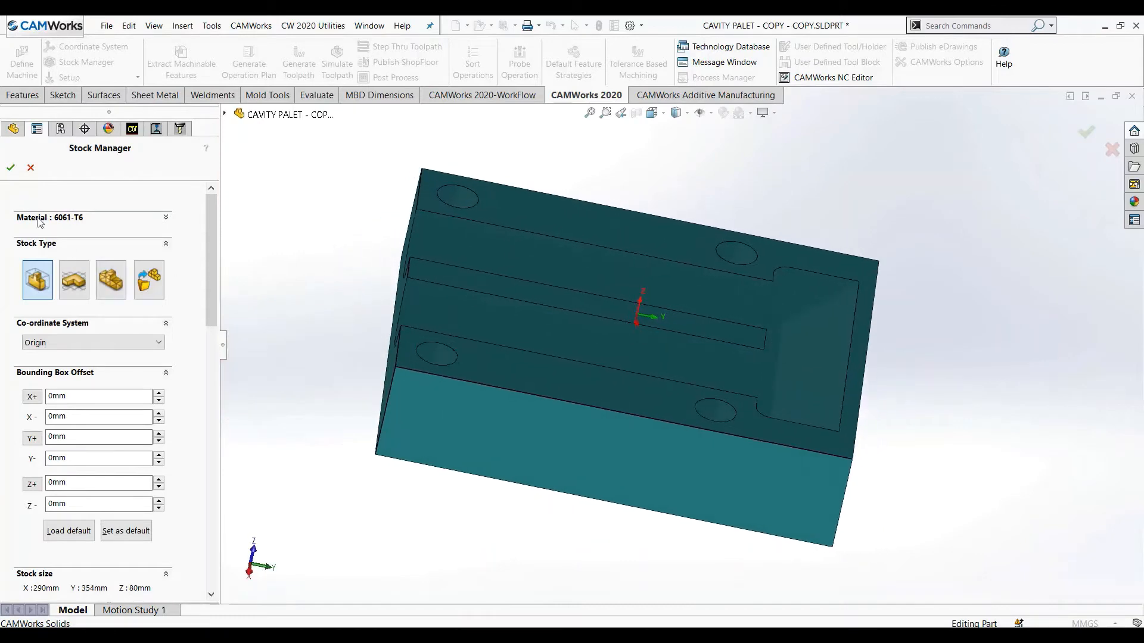
click(10, 167)
click(115, 80)
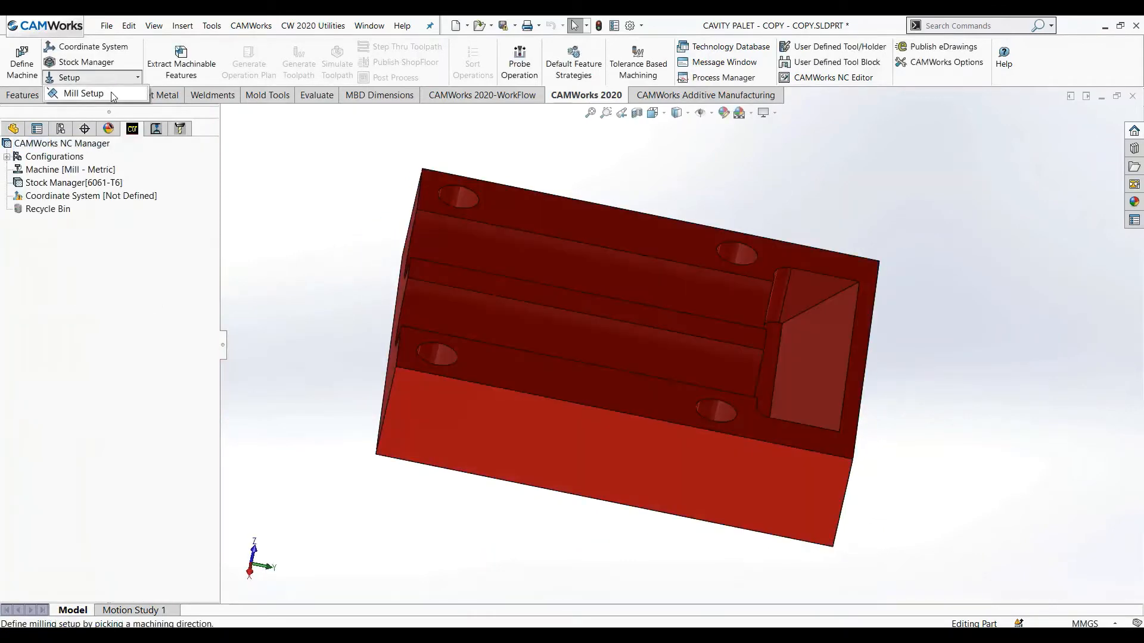
click(111, 93)
click(493, 288)
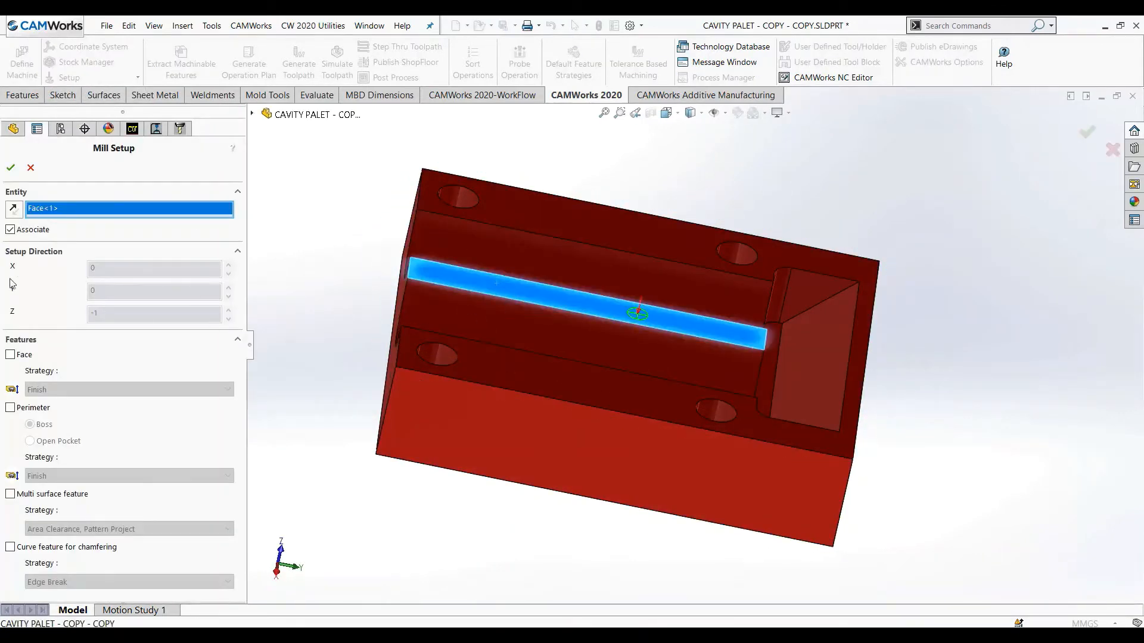
click(11, 168)
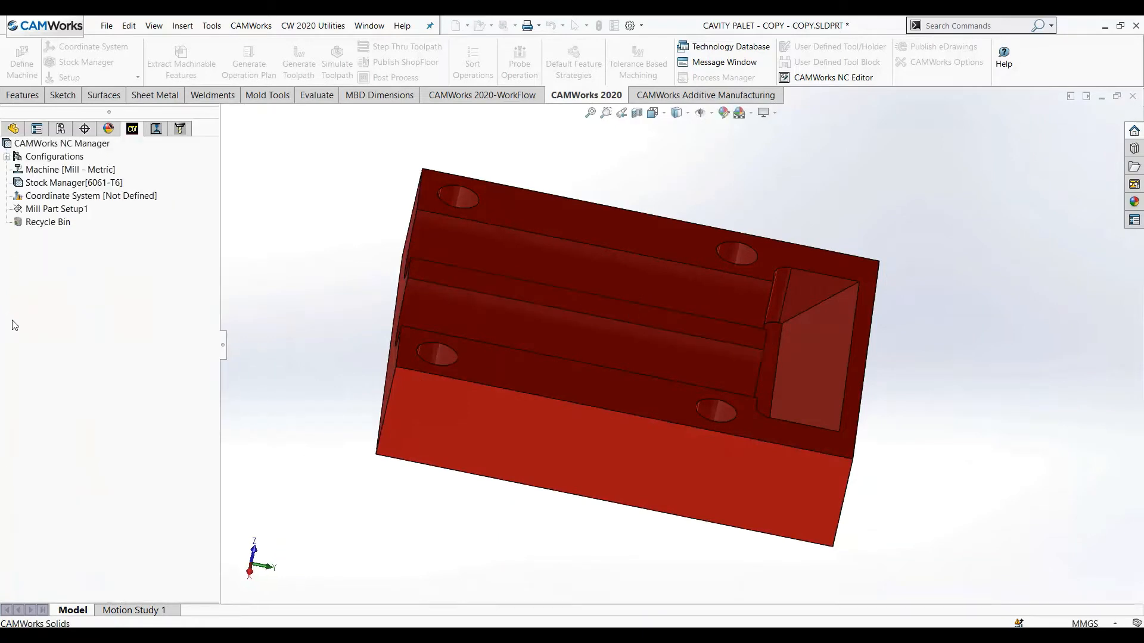
- Add a multi surface feature covering all faces of the part, with the Area Clearance, Pattern Project strategy
right_click(71, 210)
click(122, 333)
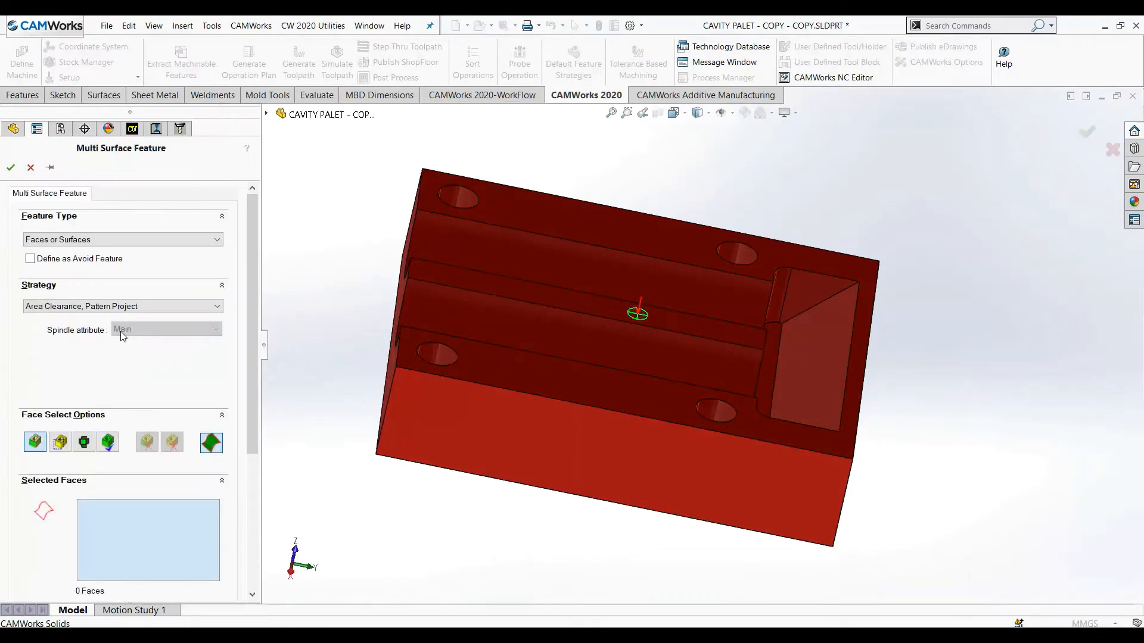
mouse_move(319, 304)
middle_down()
mouse_move(299, 284)
mouse_move(299, 306)
middle_up()
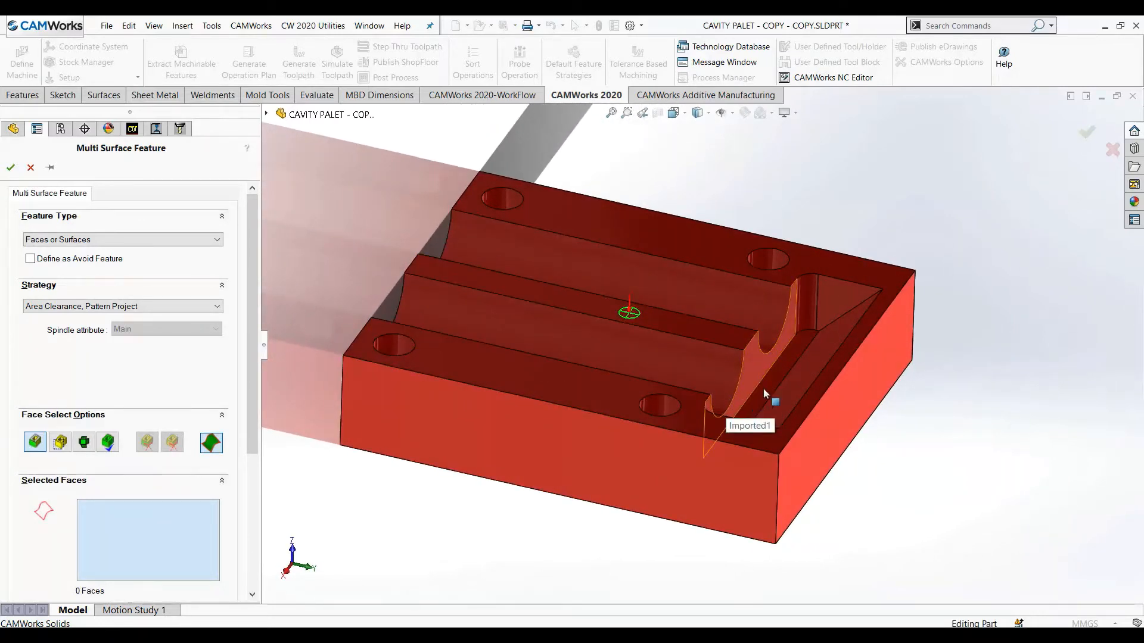
click(108, 442)
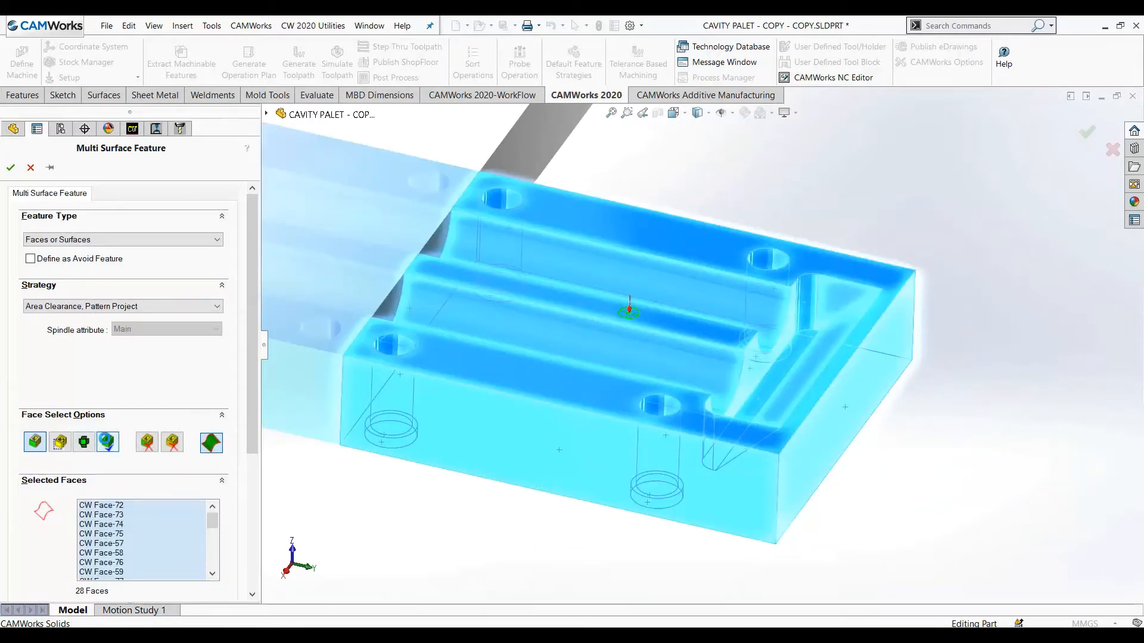
click(11, 168)
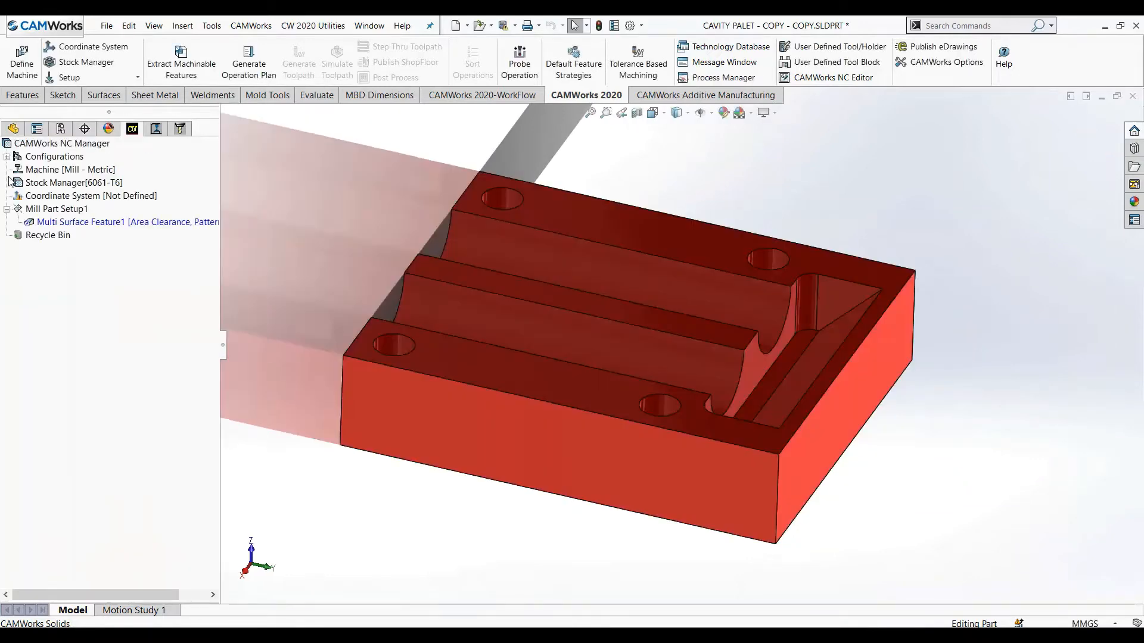
- Hide the multi surface feature under the mill part setup
mouse_move(335, 227)
middle_down()
mouse_move(322, 230)
mouse_move(332, 237)
middle_up()
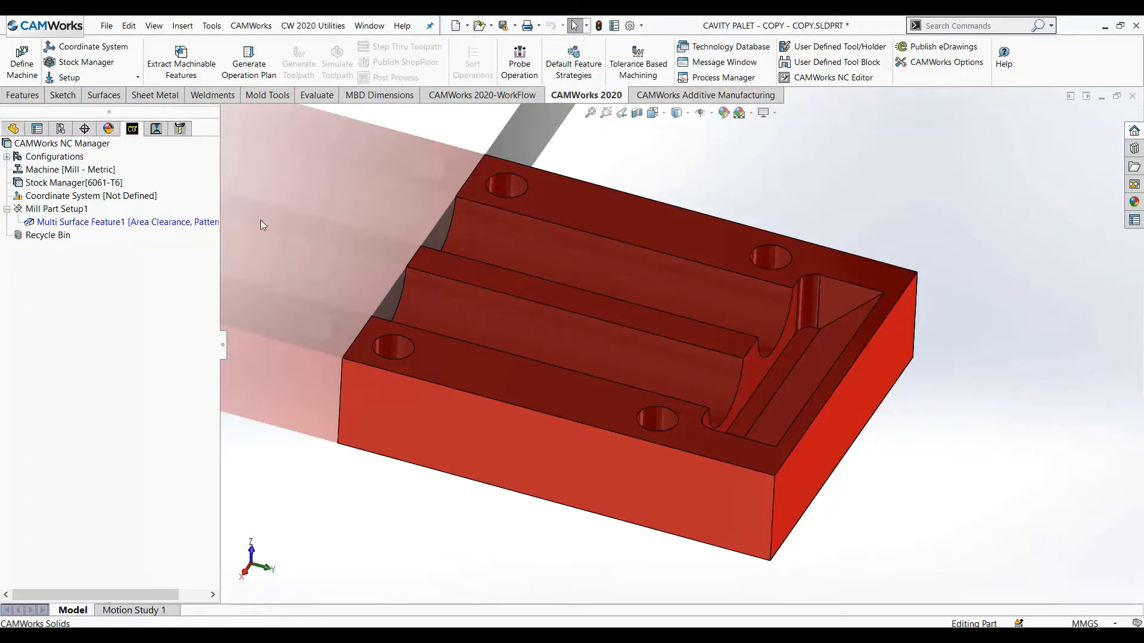
right_click(159, 223)
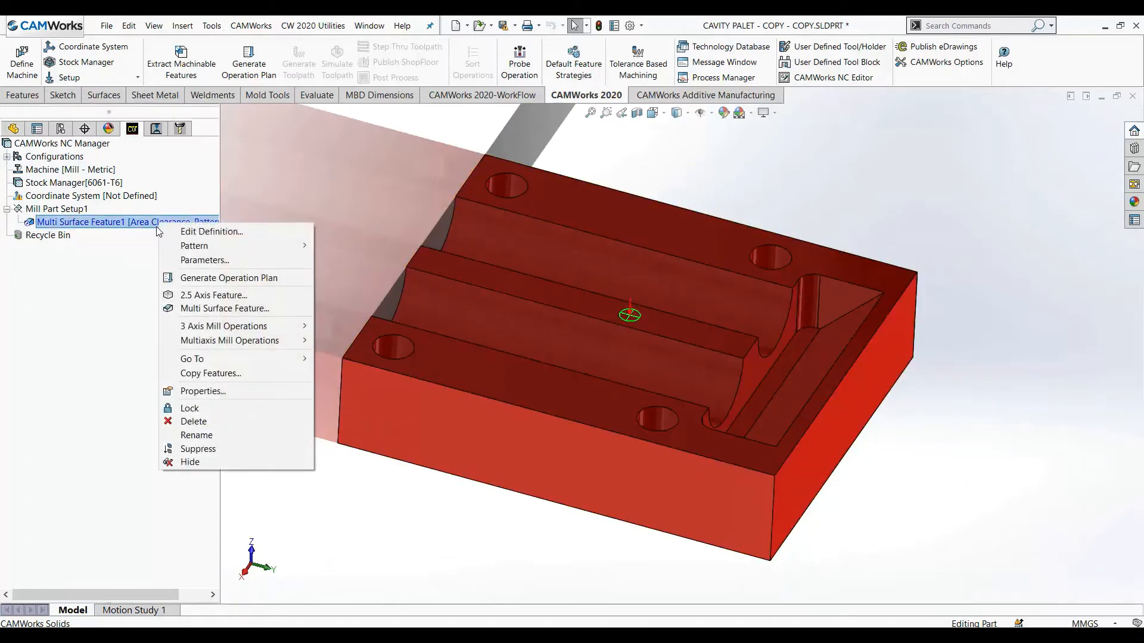
click(185, 462)
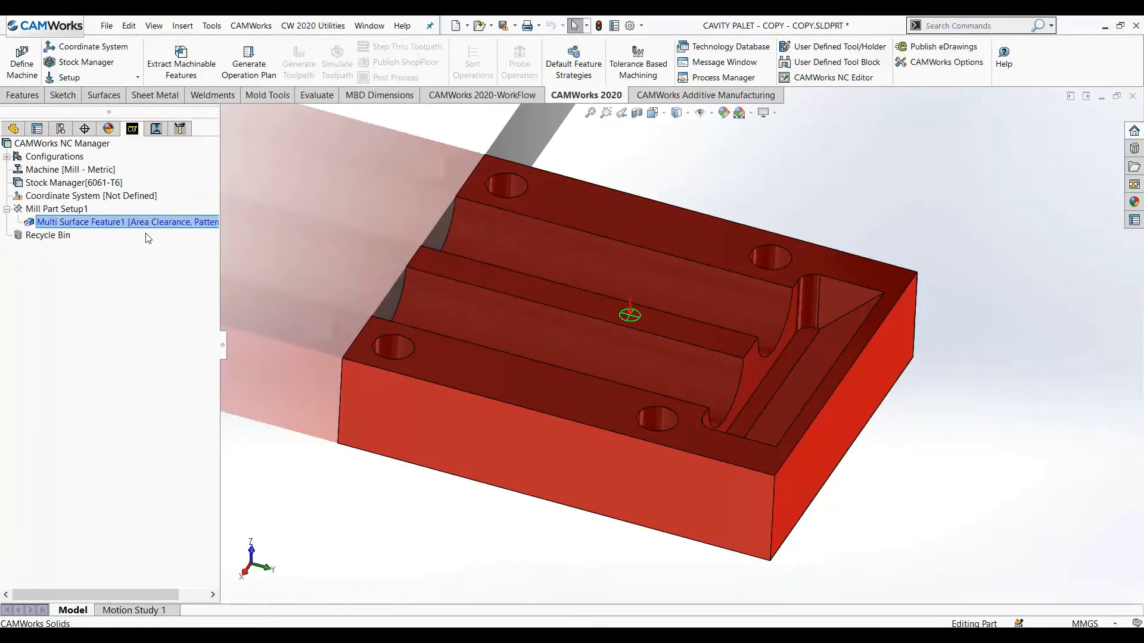
- Create a 3-axis Area Clearance operation on the multi surface feature using tool T04 - 16 Flat End
right_click(152, 223)
mouse_move(273, 326)
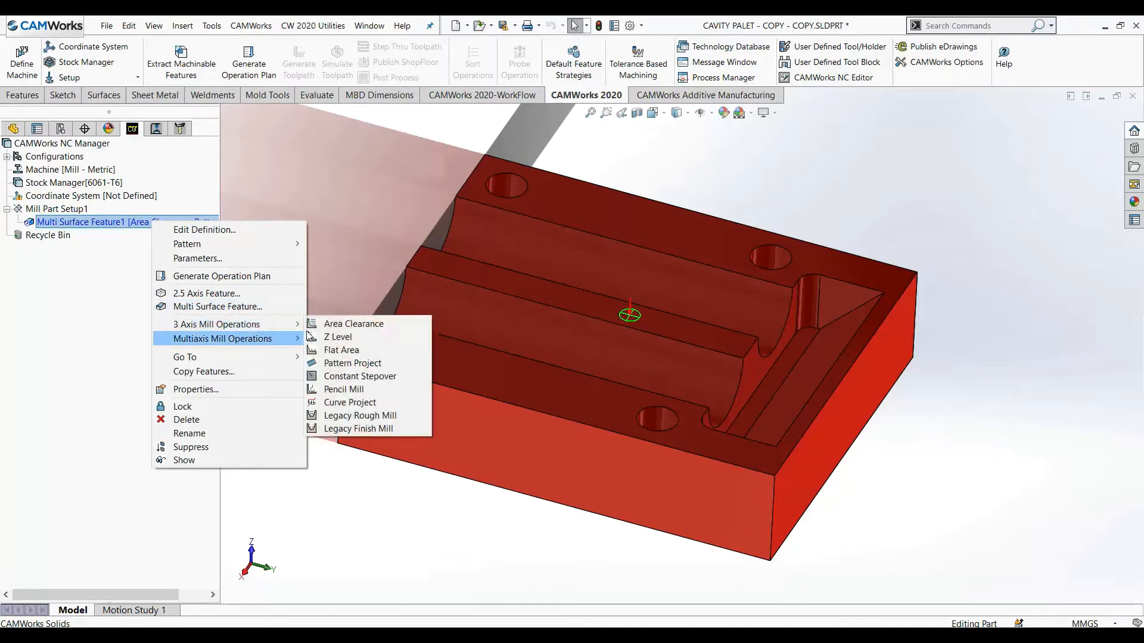
click(344, 329)
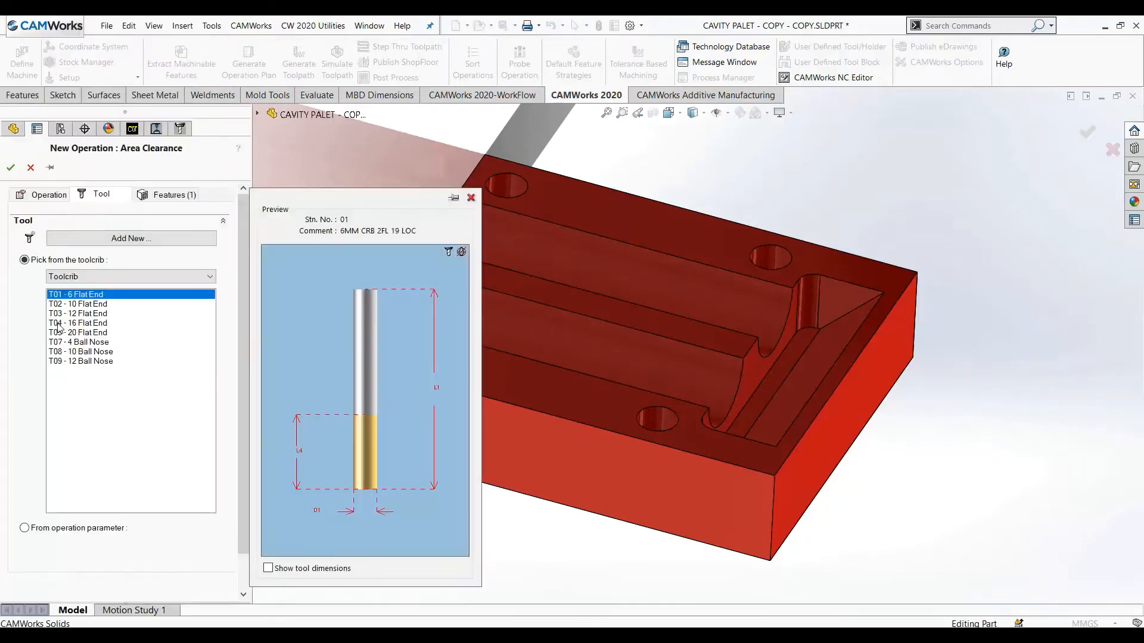
click(70, 324)
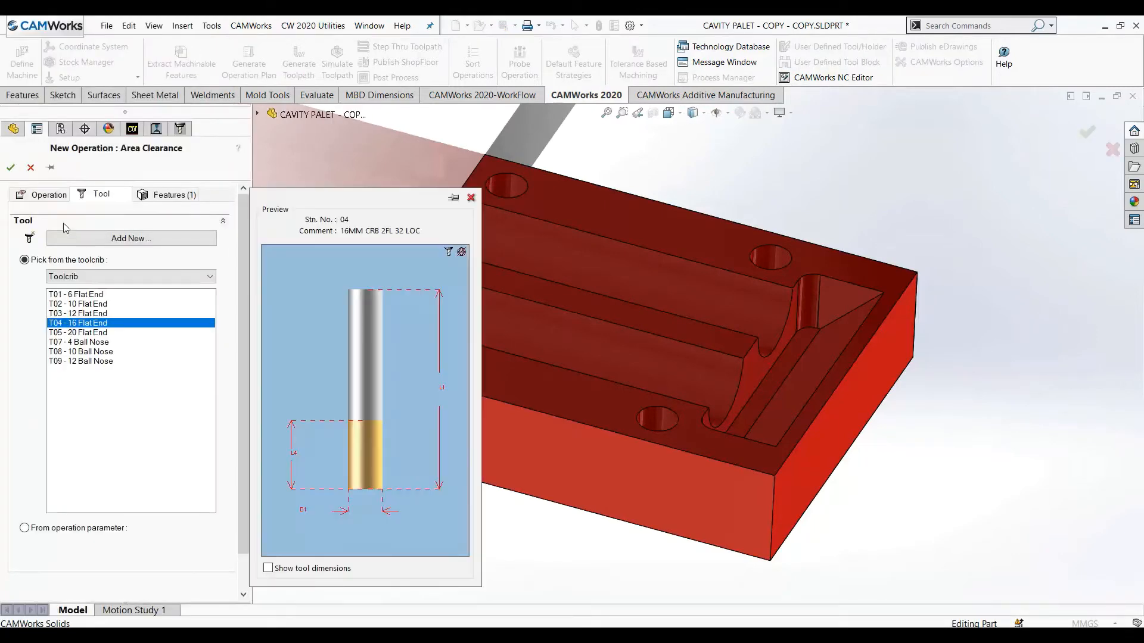
click(11, 167)
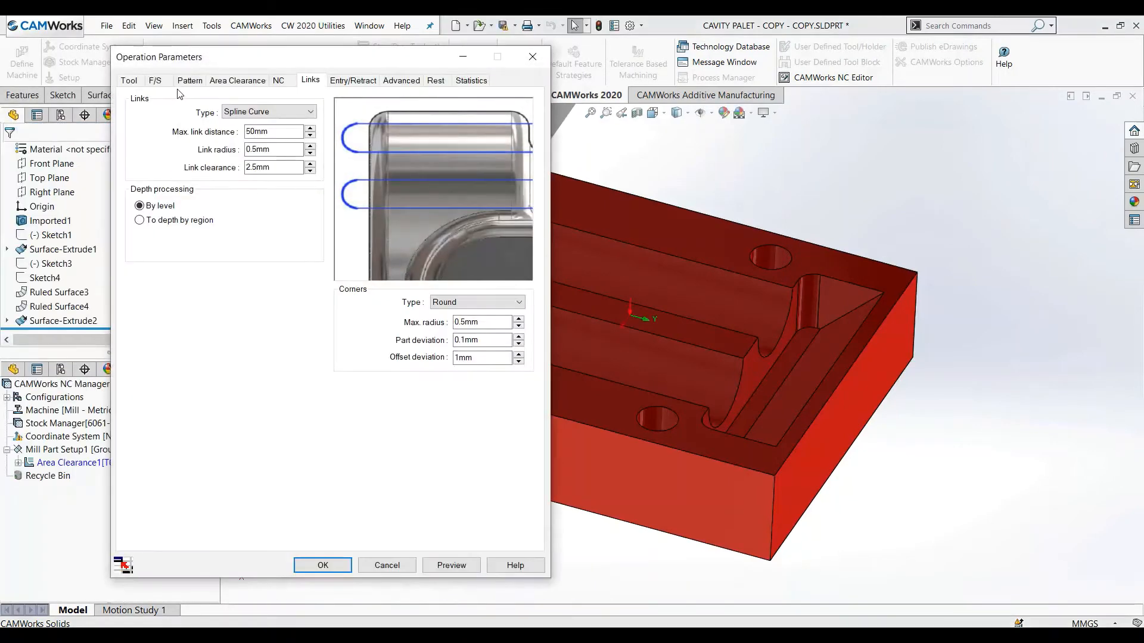
- Turn off adaptive stepdown for the Area Clearance operation and set the cut amount to 1 mm
click(156, 82)
click(197, 83)
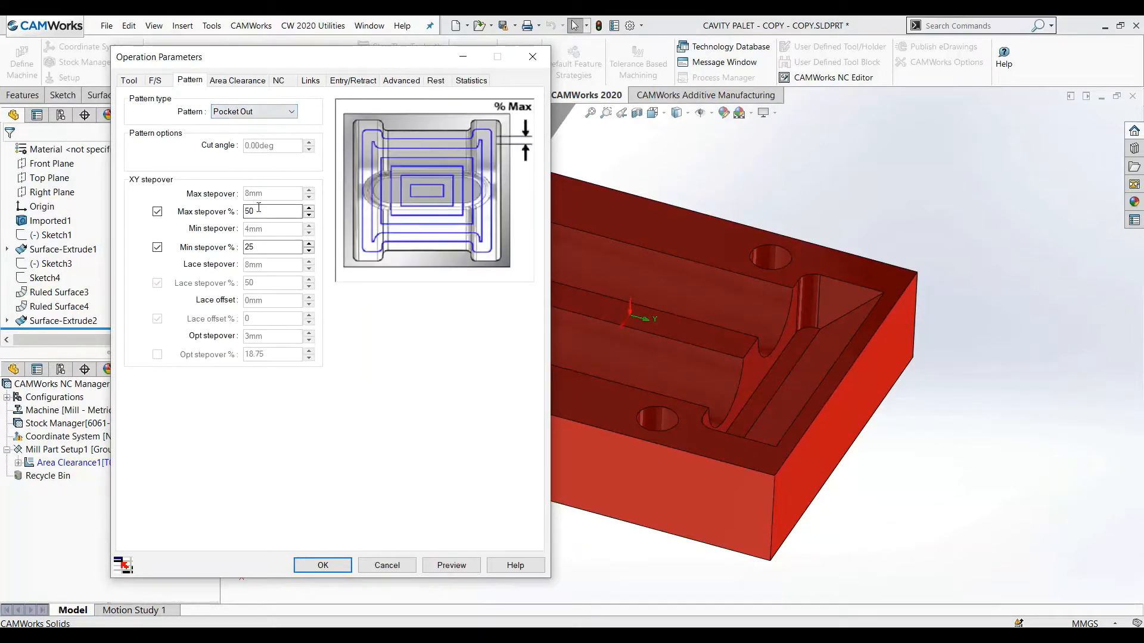
click(240, 81)
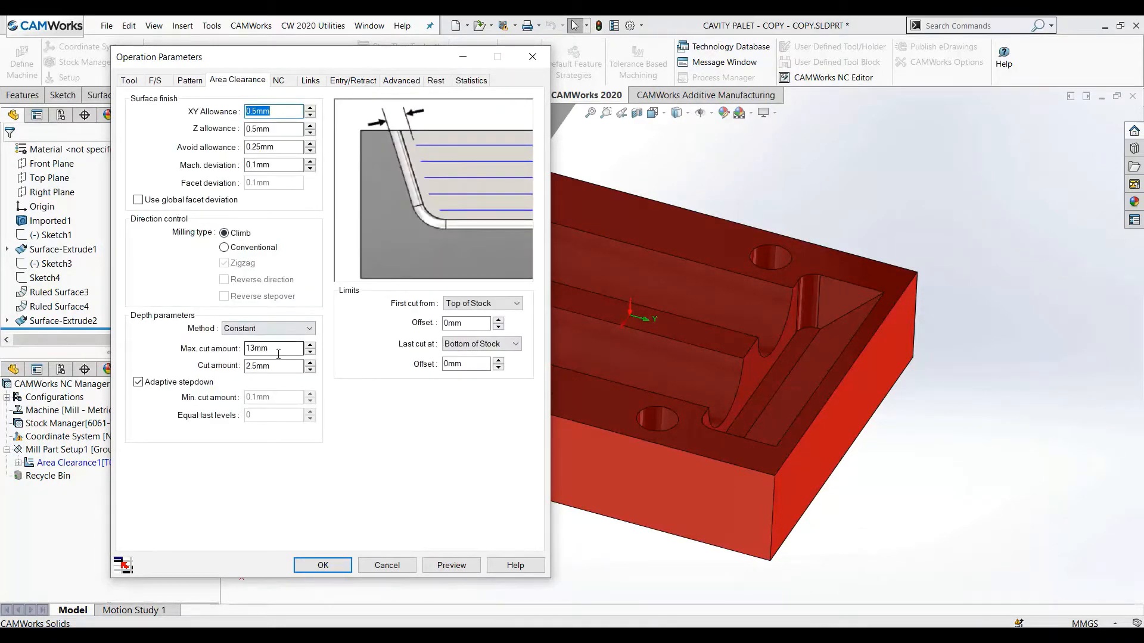
click(192, 383)
click(284, 365)
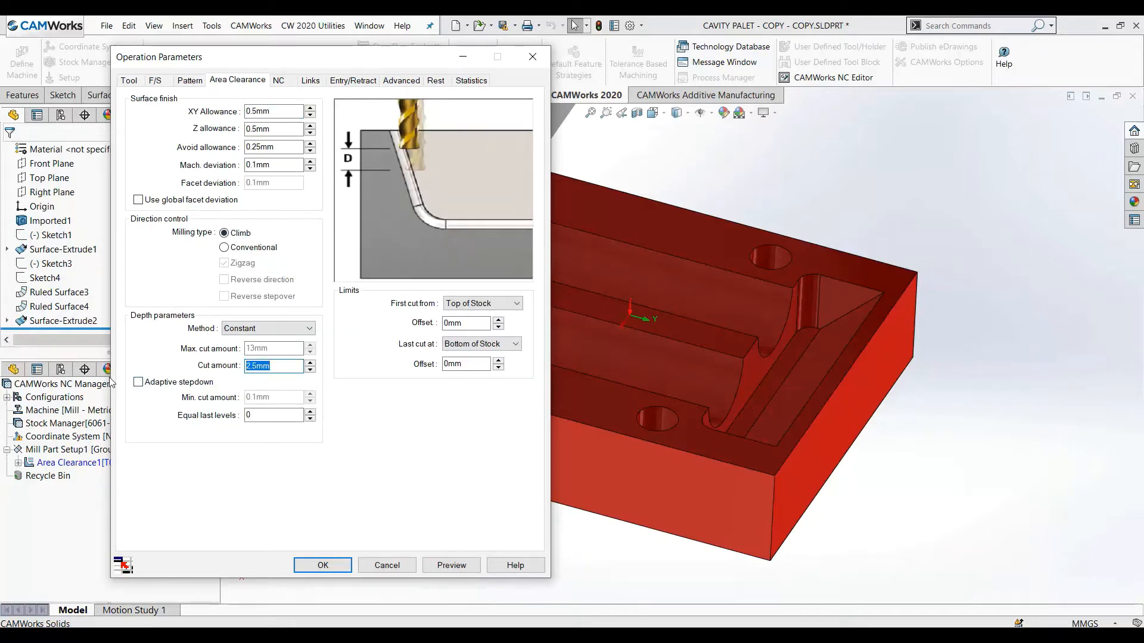
text(1)
- Set the Area Clearance XY allowance to 0.25 mm and the Z allowance to 0.15 mm
drag(282, 113, 197, 137)
text(0.25)
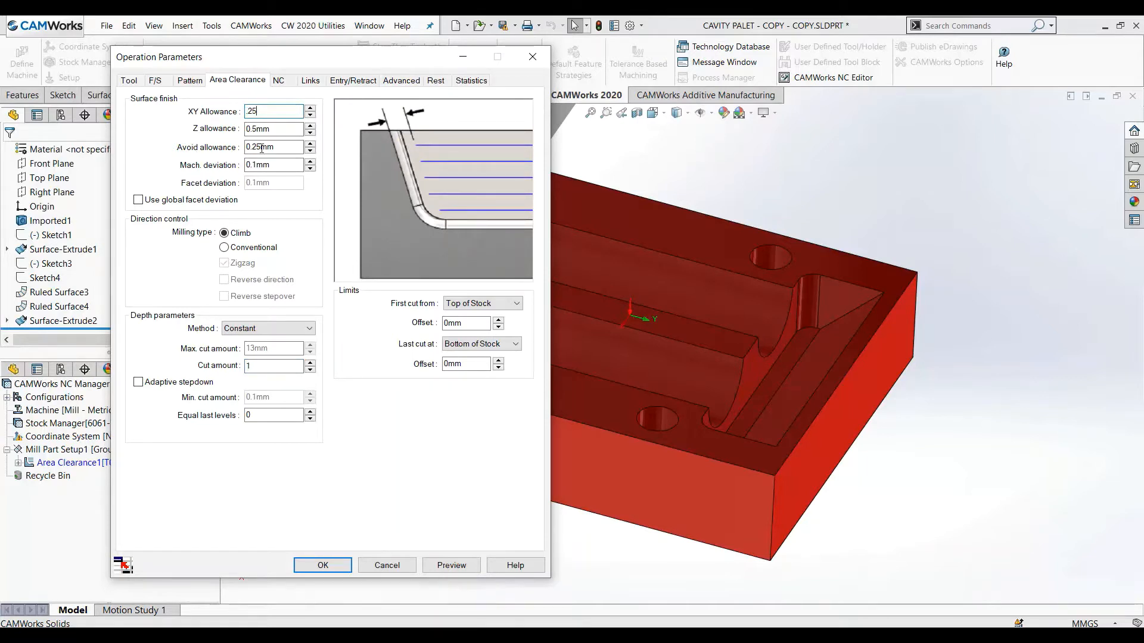
key(Tab)
key(BackSpace)
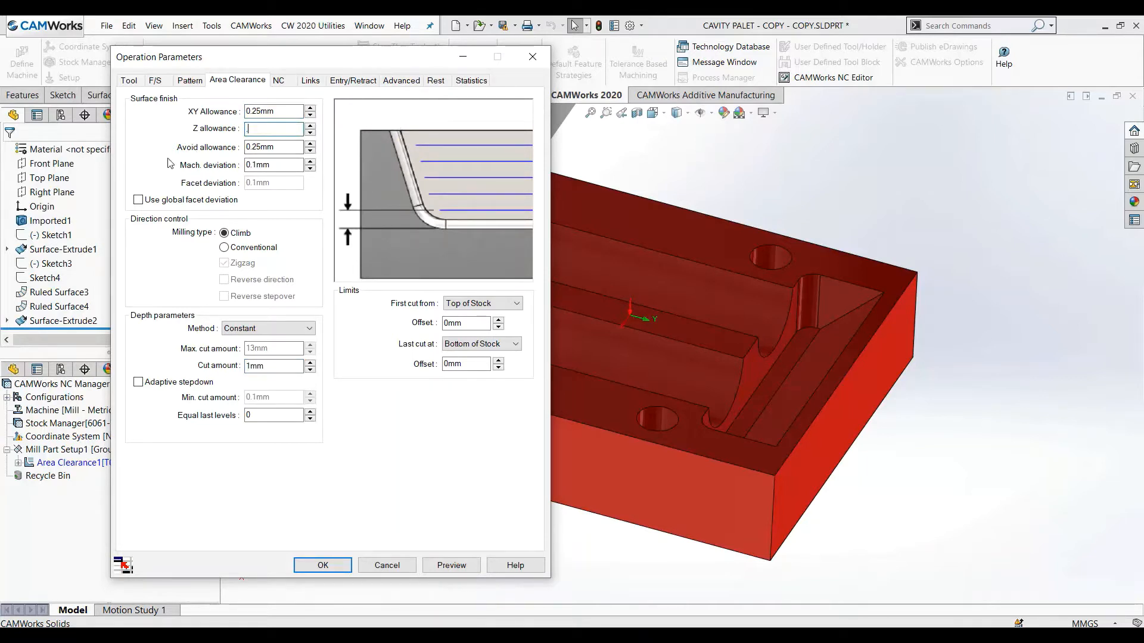
text(.15)
- Configure the toolpath links as Straight Line, with depth processing To depth by region and Sharp corners
click(279, 81)
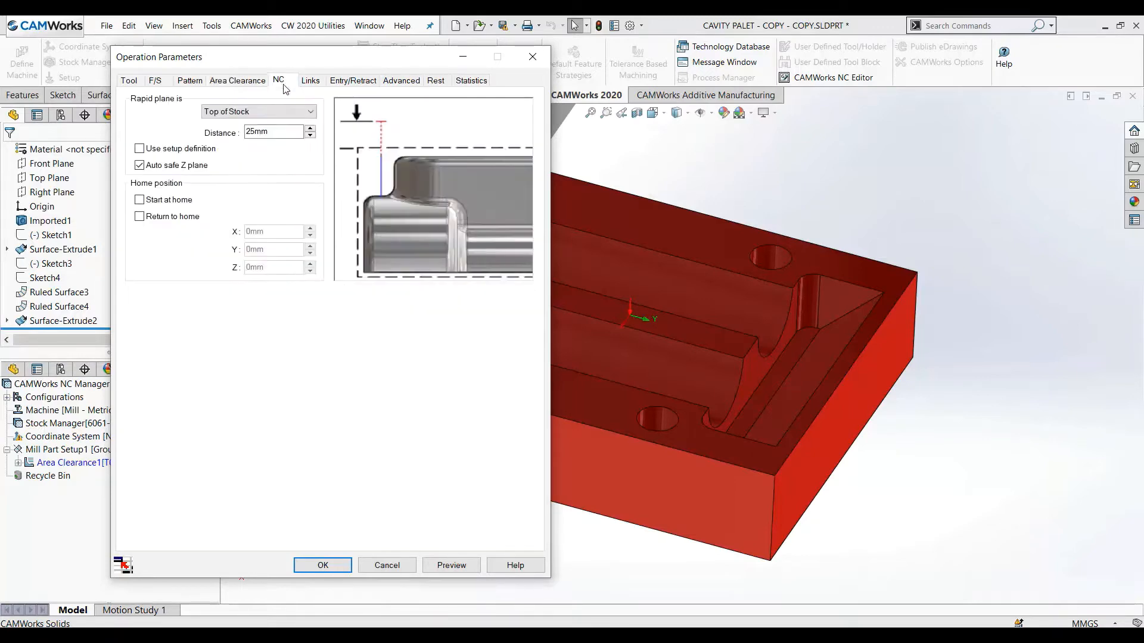
click(309, 81)
click(279, 112)
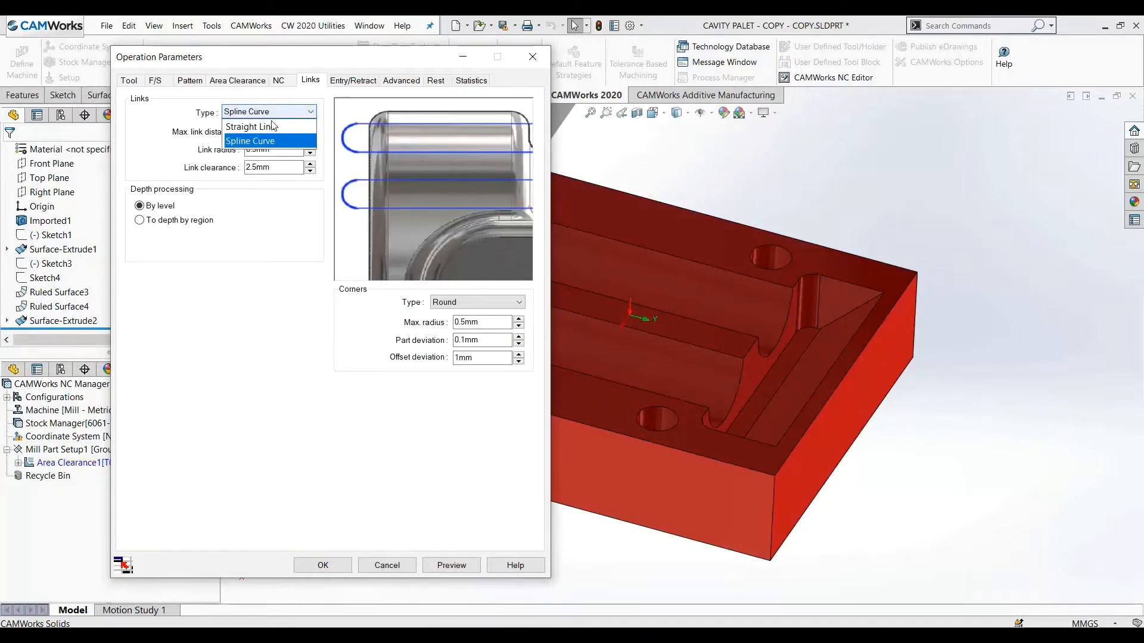
click(270, 127)
click(177, 220)
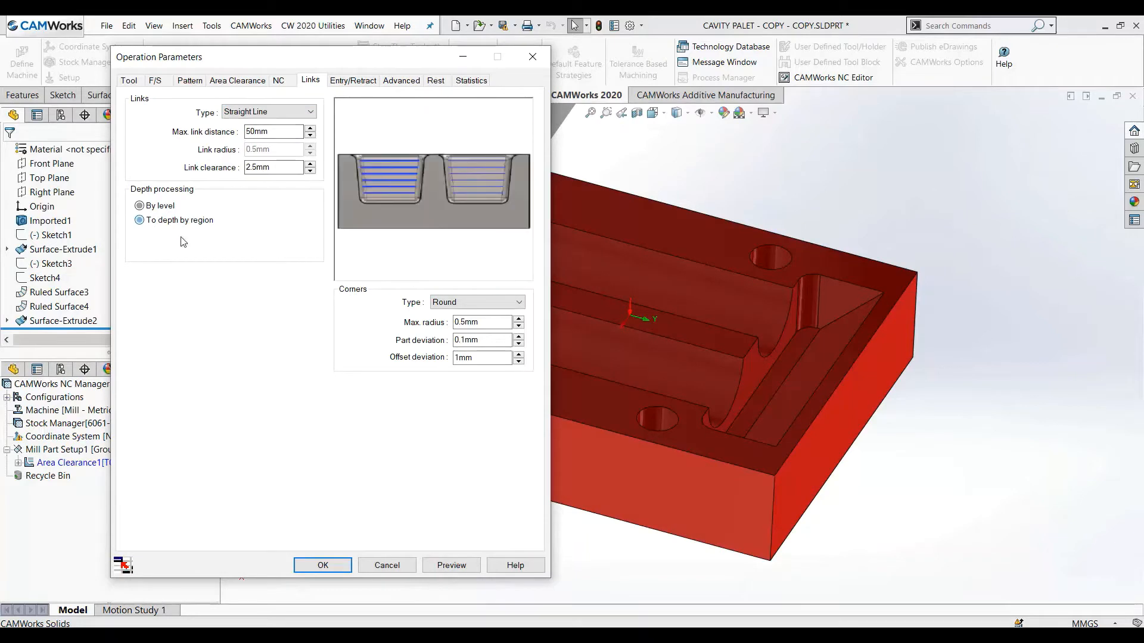
click(451, 304)
click(459, 318)
click(463, 303)
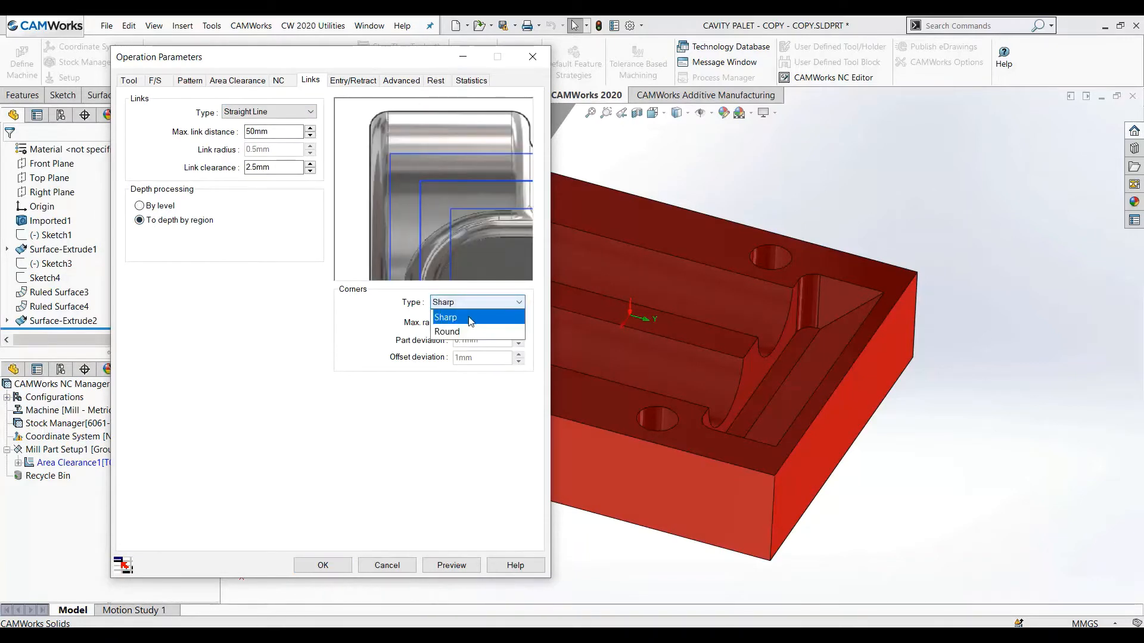
click(465, 318)
- Set the Area Clearance entry ramping method to Ramp
click(351, 81)
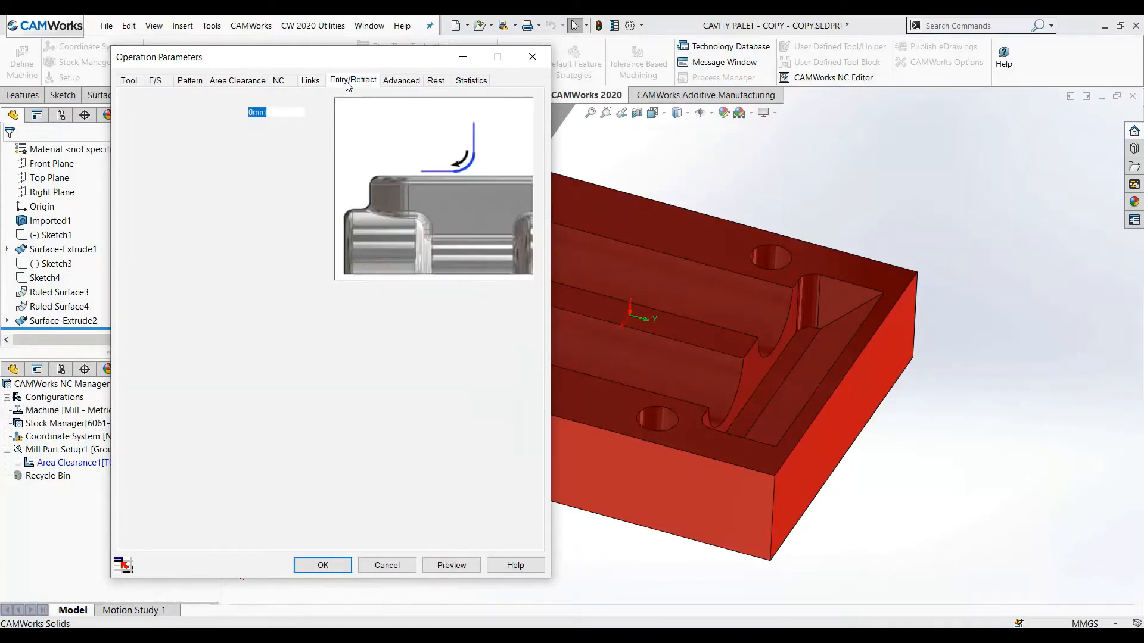
click(389, 82)
click(374, 82)
click(453, 305)
click(453, 306)
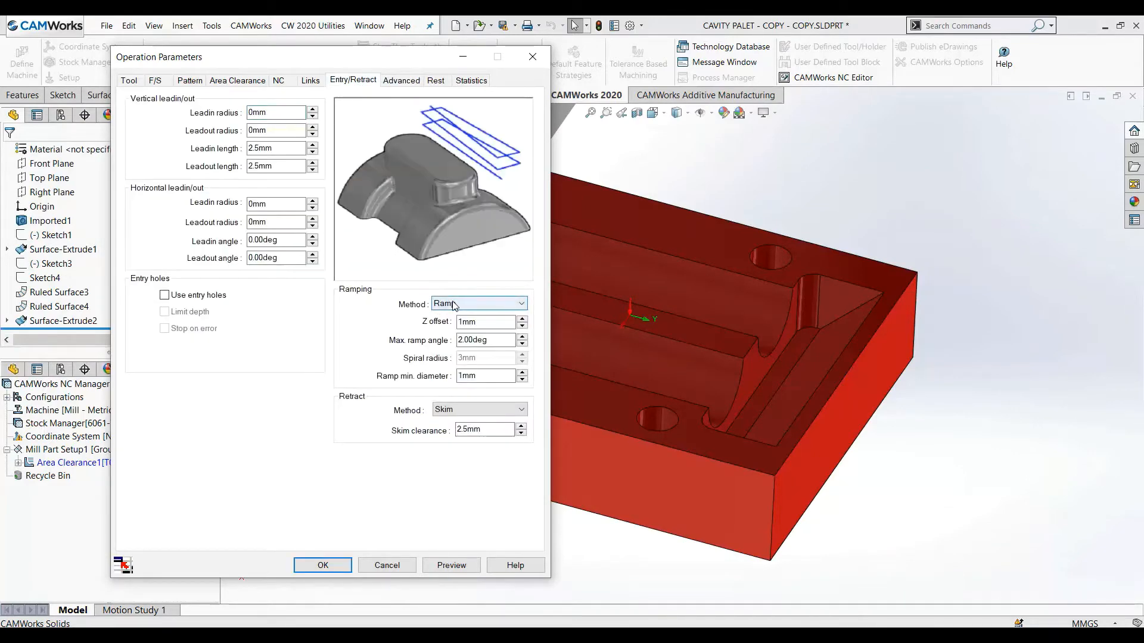
- Try the Upto and Past tool conditions for the stock-based contain area of the Area Clearance operation
click(395, 83)
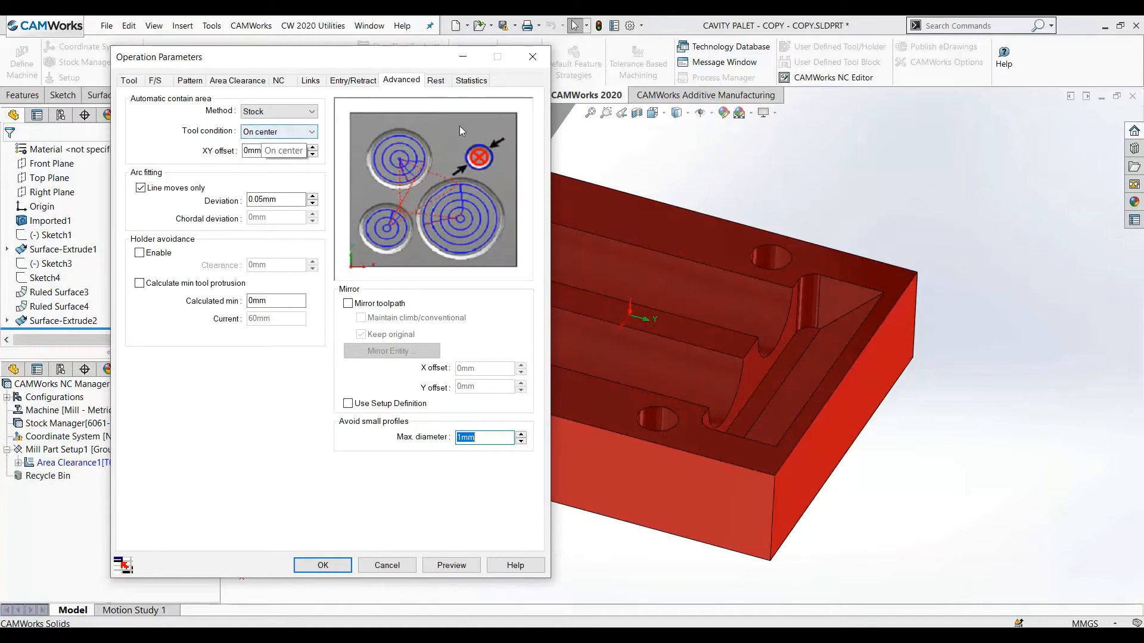
click(436, 81)
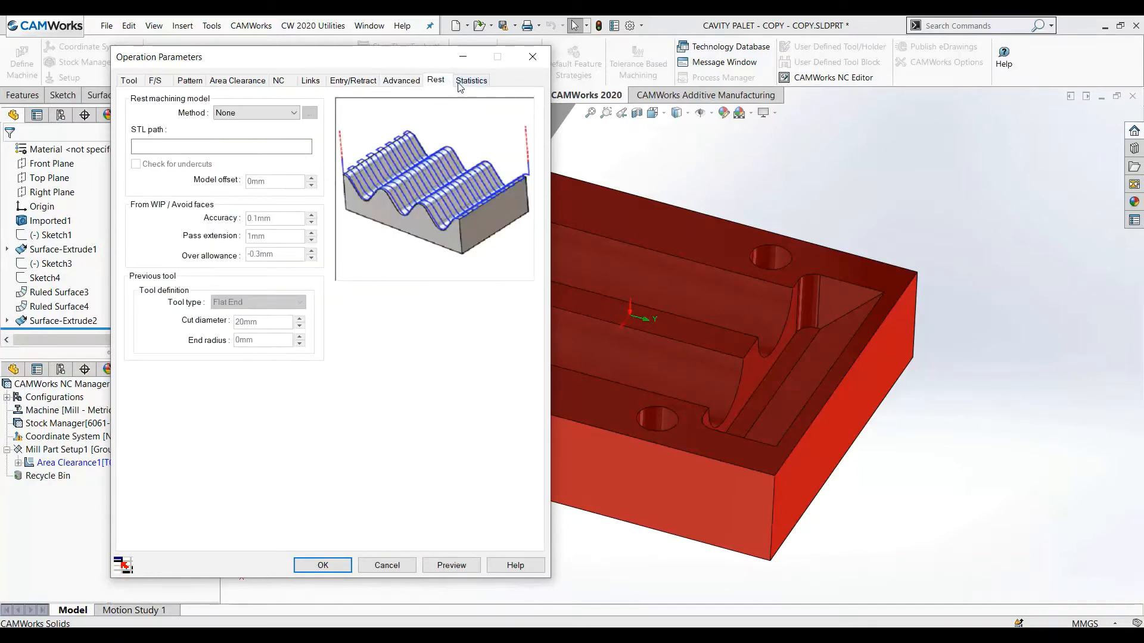
click(401, 81)
scroll(620, 305, up, 7)
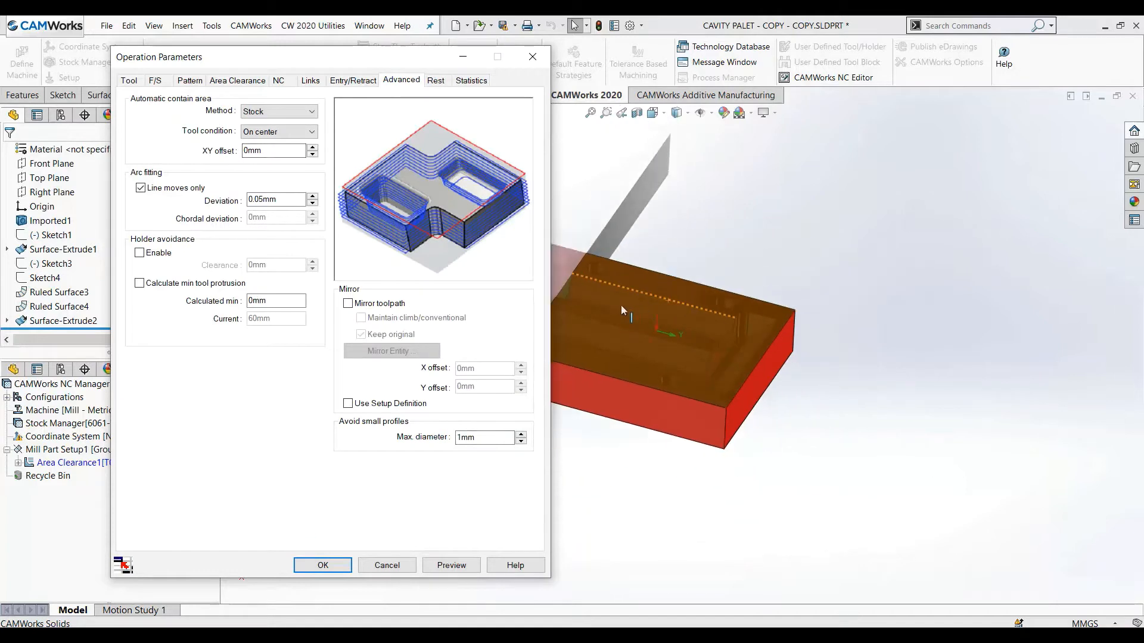
scroll(624, 331, down, 8)
scroll(634, 327, up, 4)
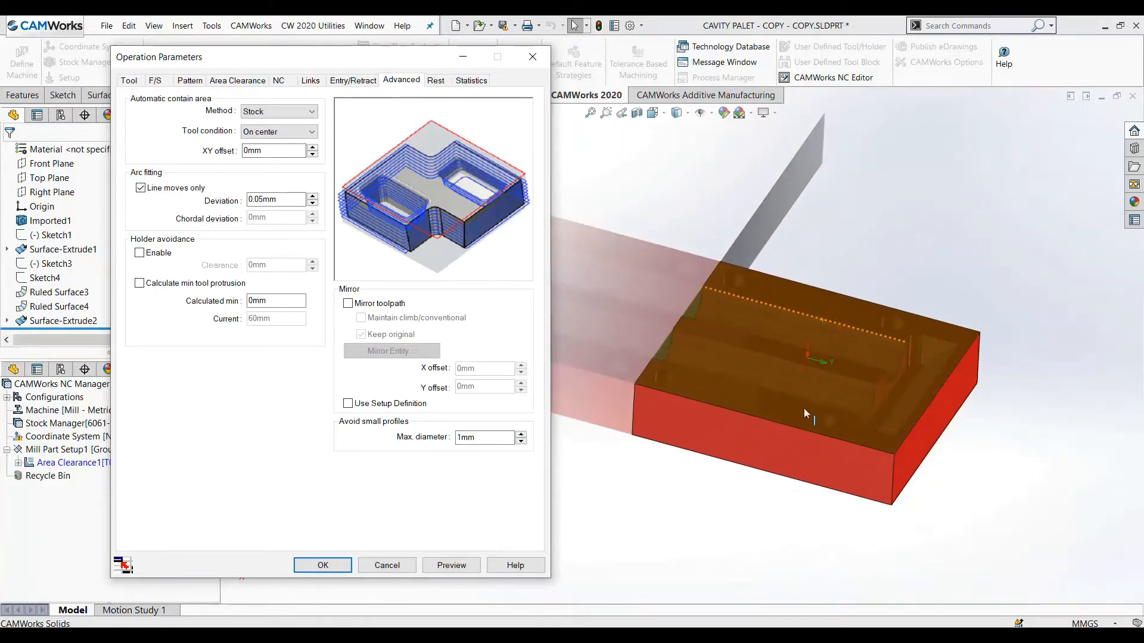
click(271, 133)
click(271, 153)
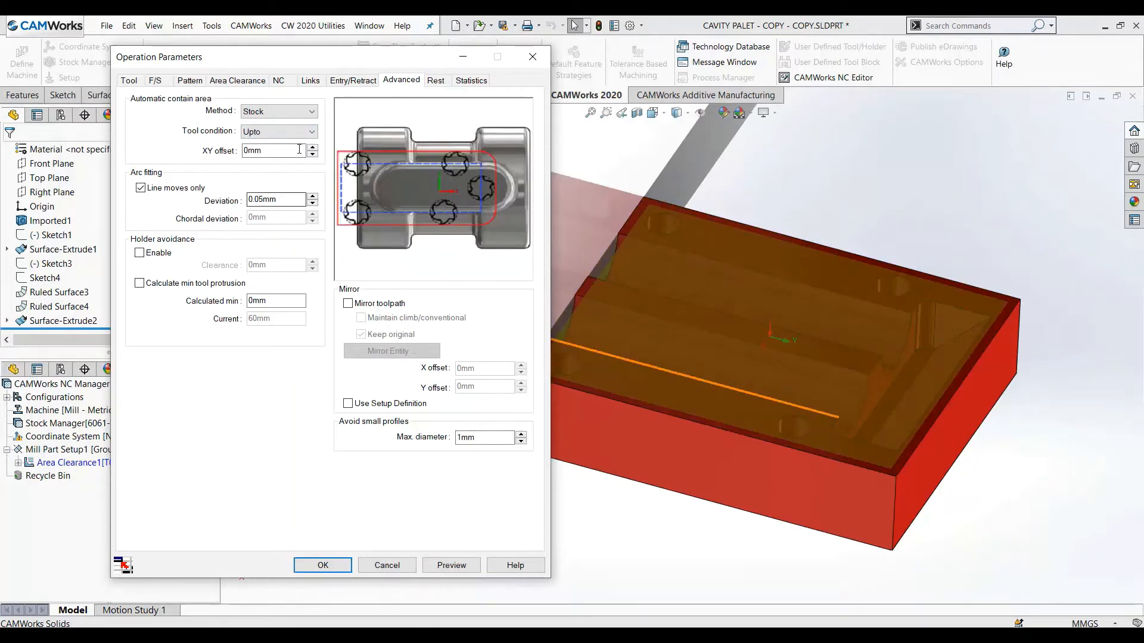
click(285, 132)
click(289, 172)
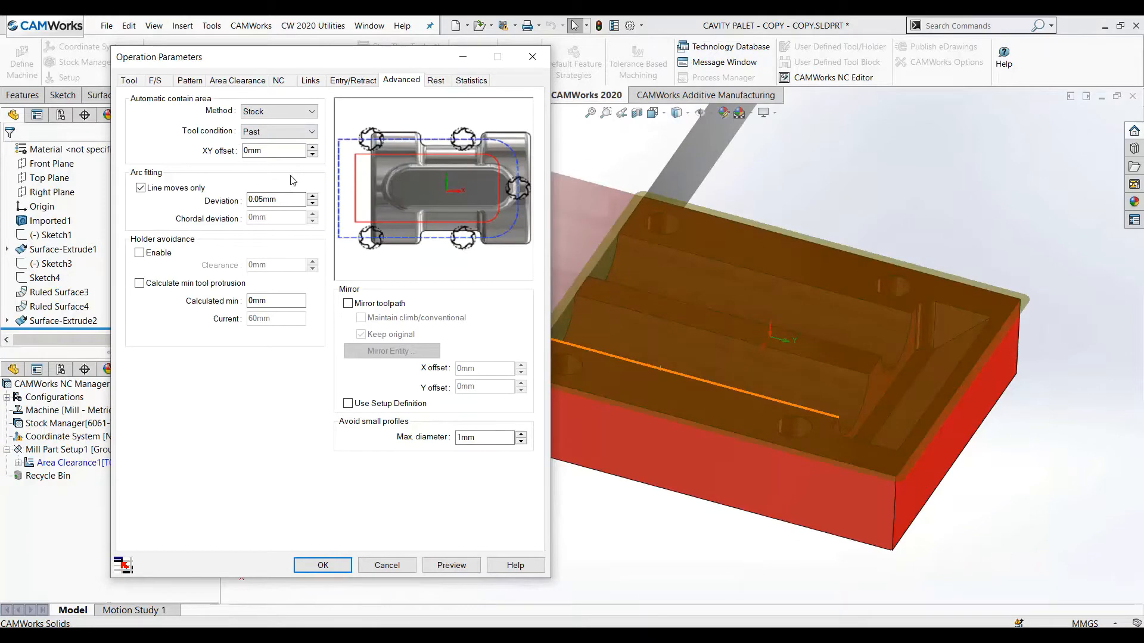
- Set the contain area's tool condition to On center and accept the Area Clearance parameters
click(279, 131)
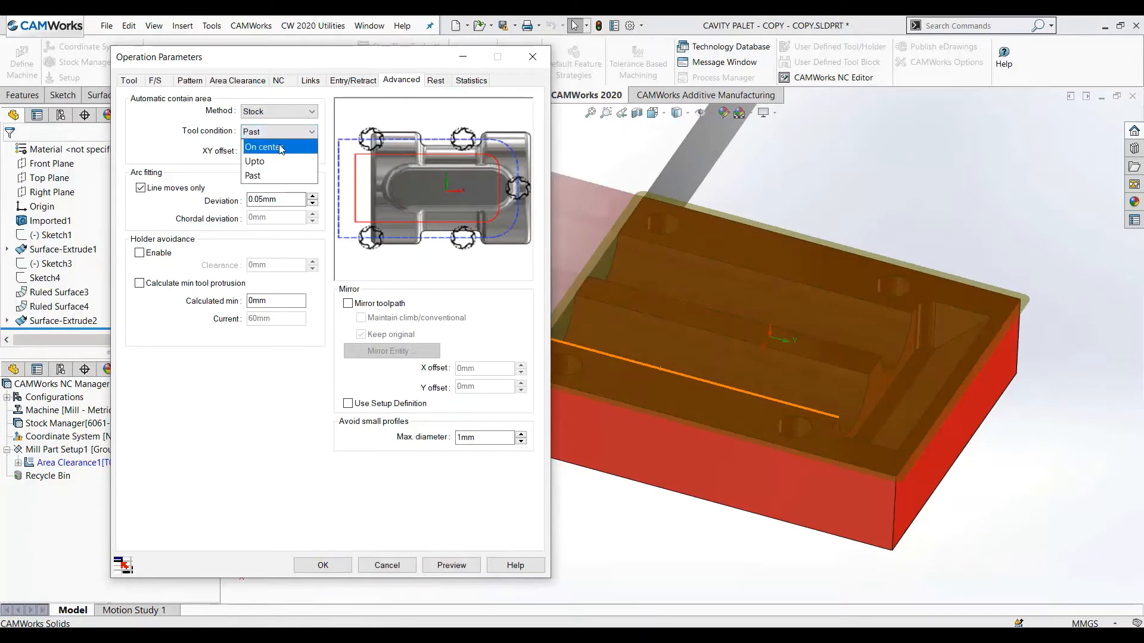
click(281, 148)
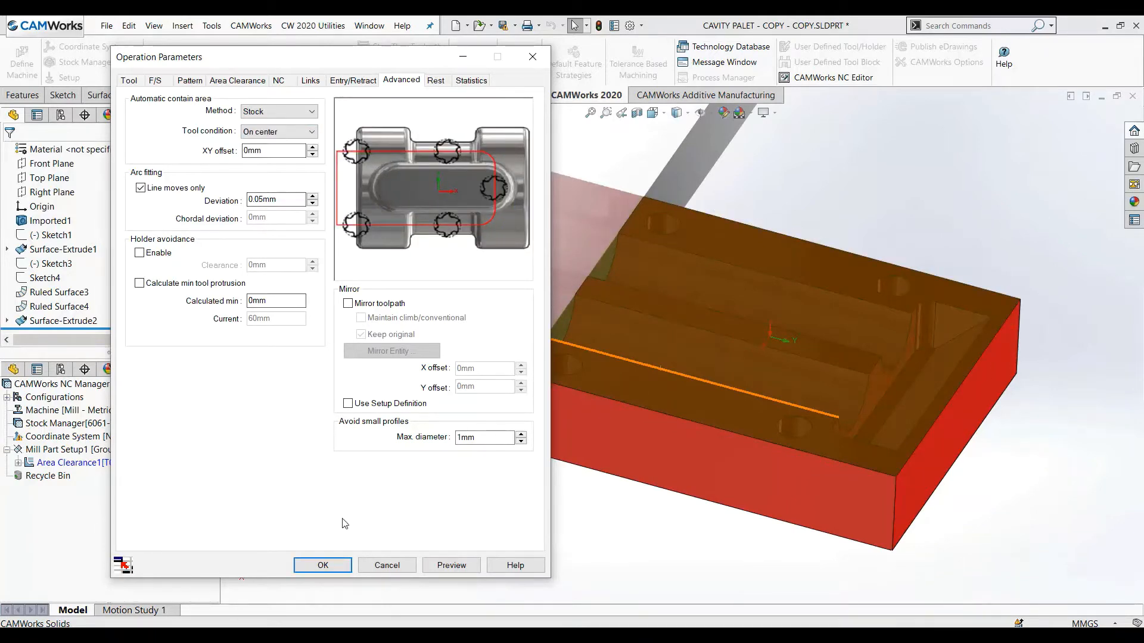
click(320, 565)
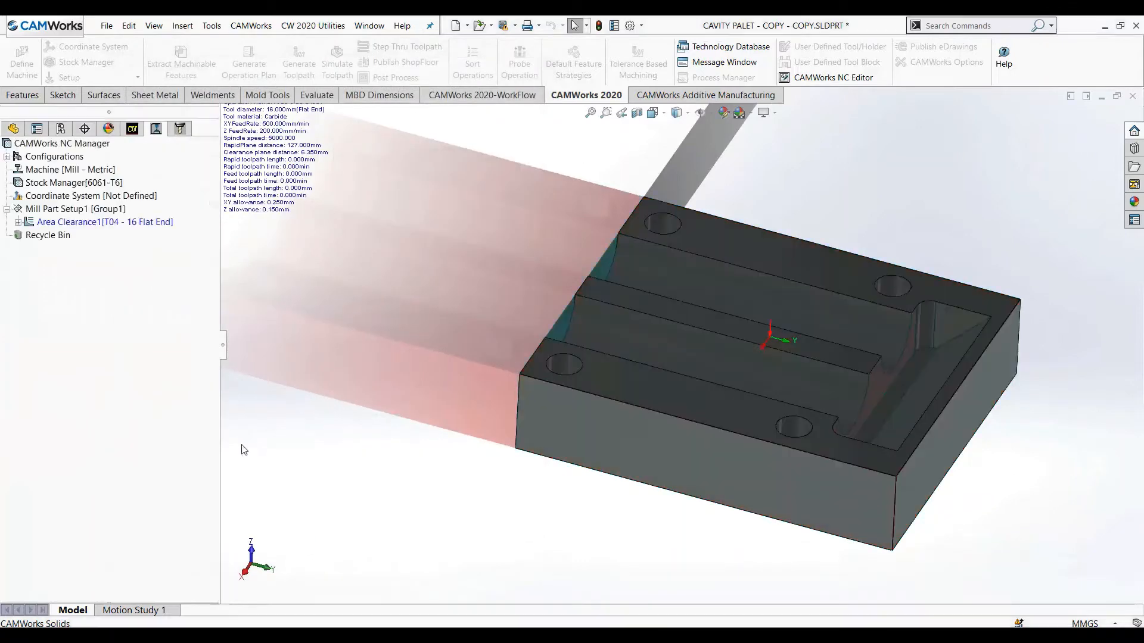
- Generate the toolpath for the Area Clearance operation and inspect it on the cavity plate
right_click(172, 222)
click(177, 244)
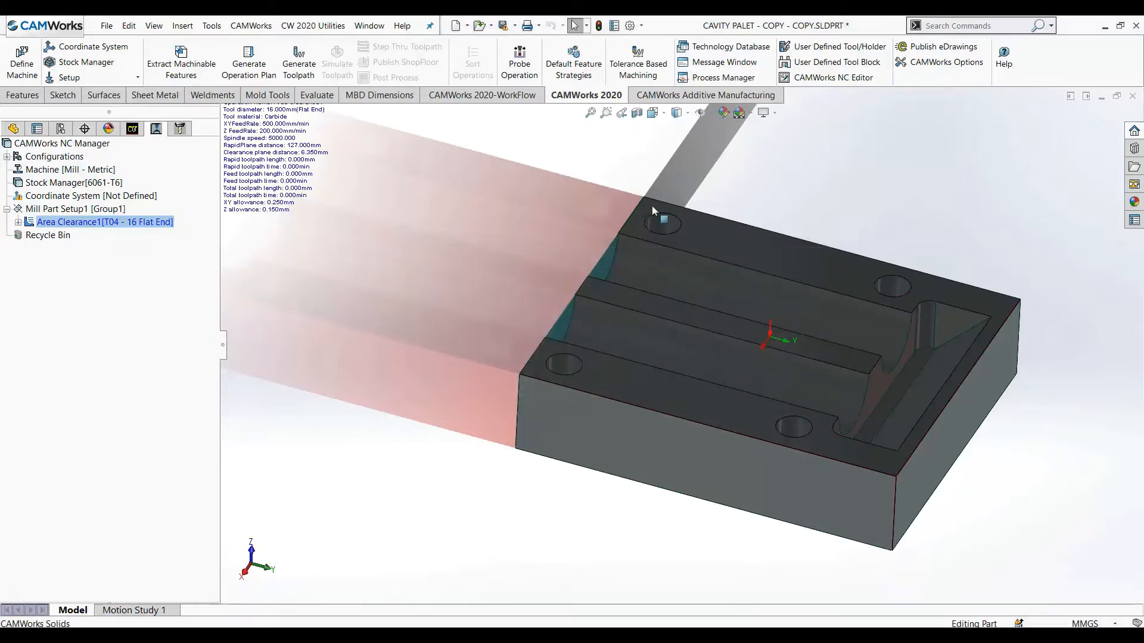
click(654, 216)
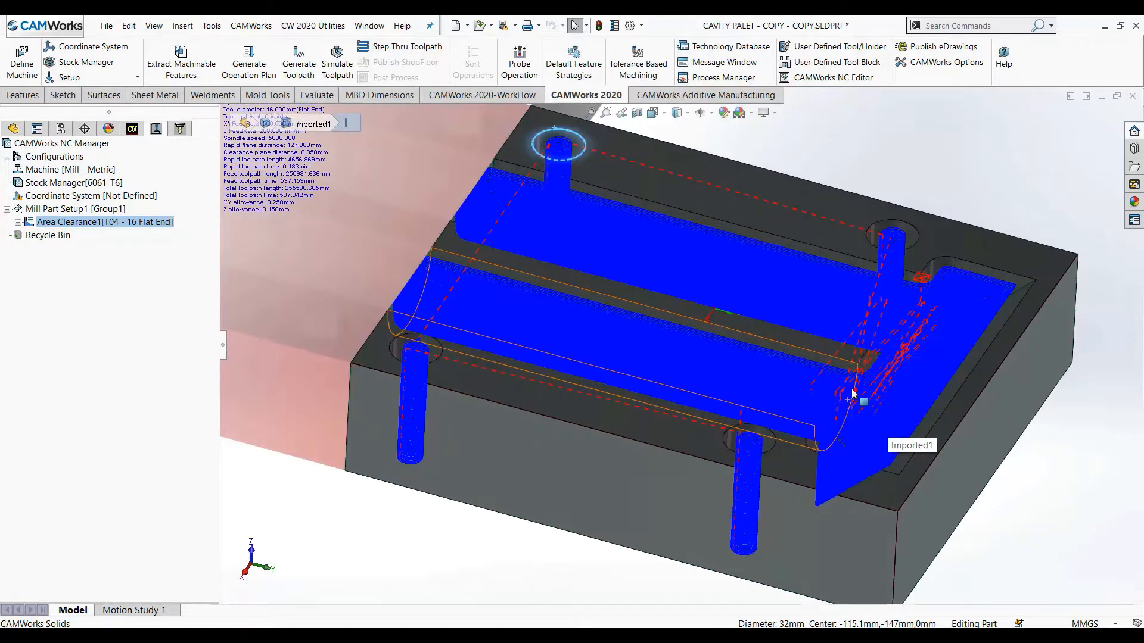
scroll(853, 394, down, 4)
middle_drag(839, 427, 835, 403)
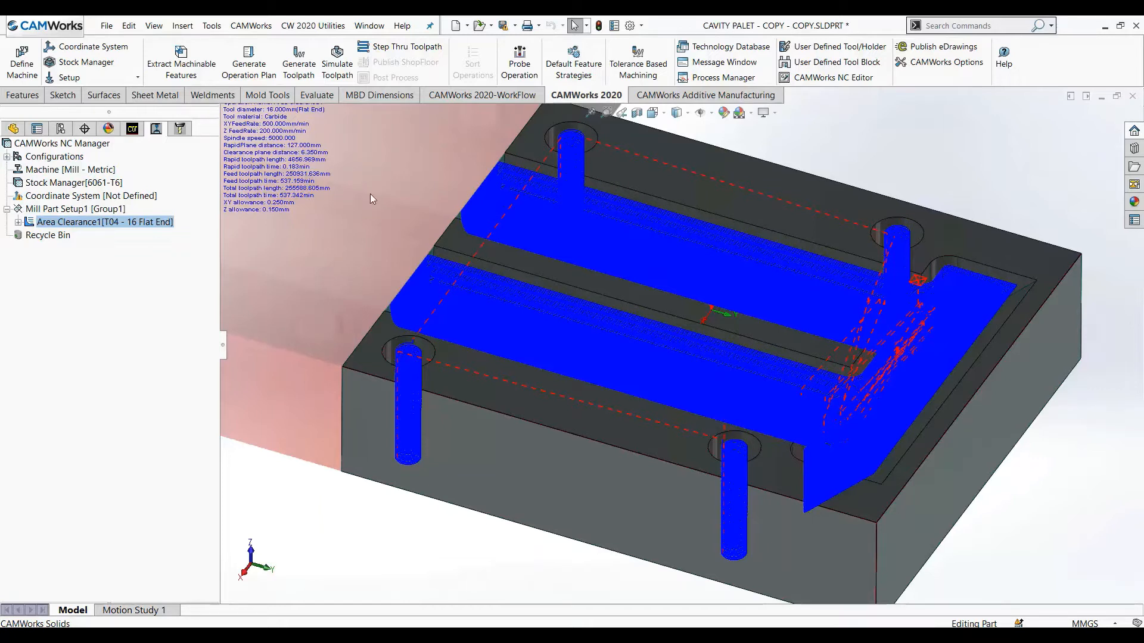
- Start a new avoid area for the Area Clearance operation with one corner hole's top loop and the third shape option
click(154, 223)
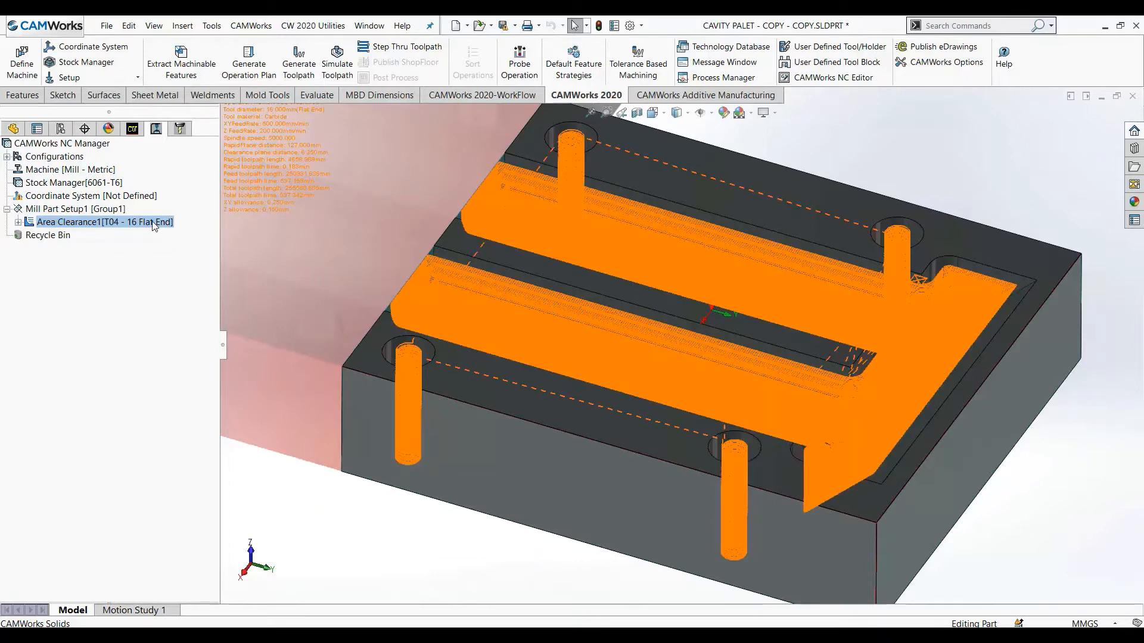
right_click(154, 229)
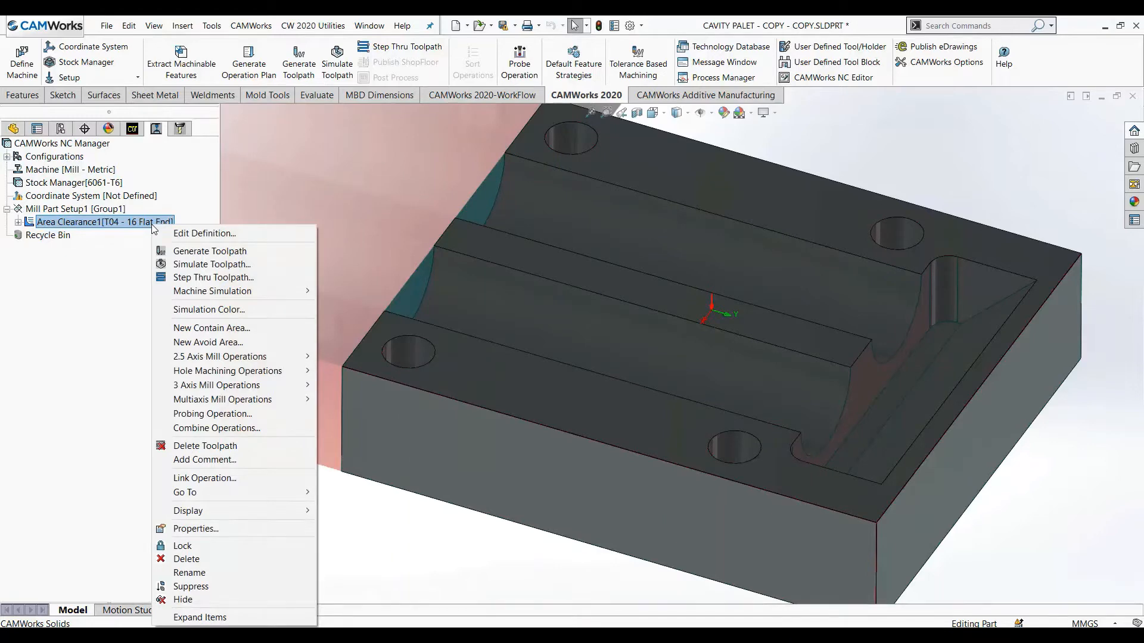
click(195, 344)
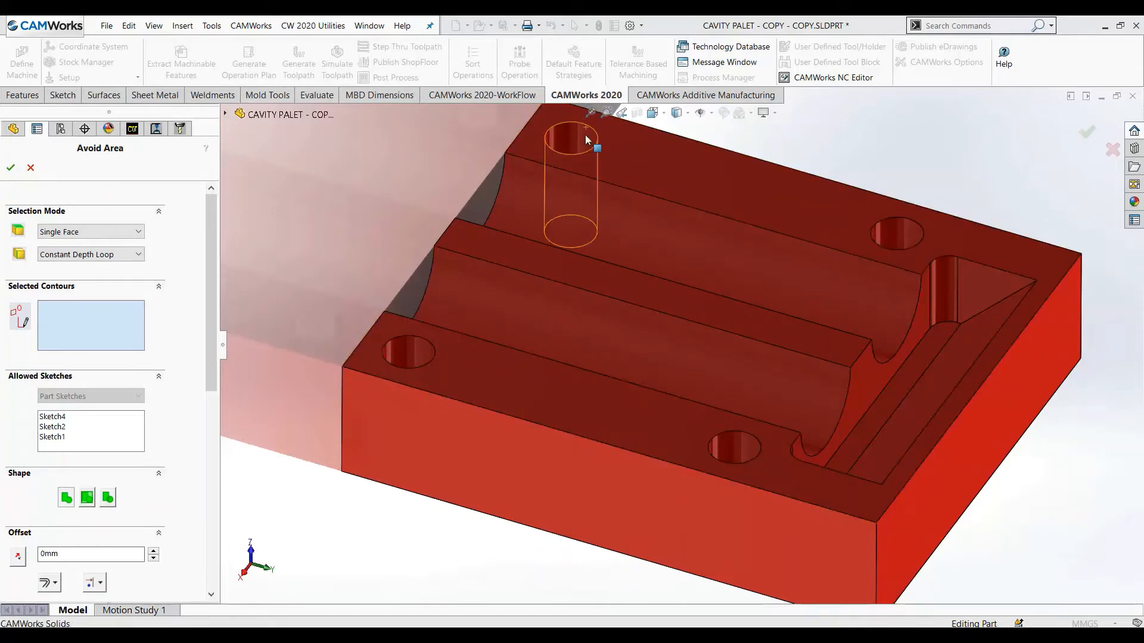
click(871, 237)
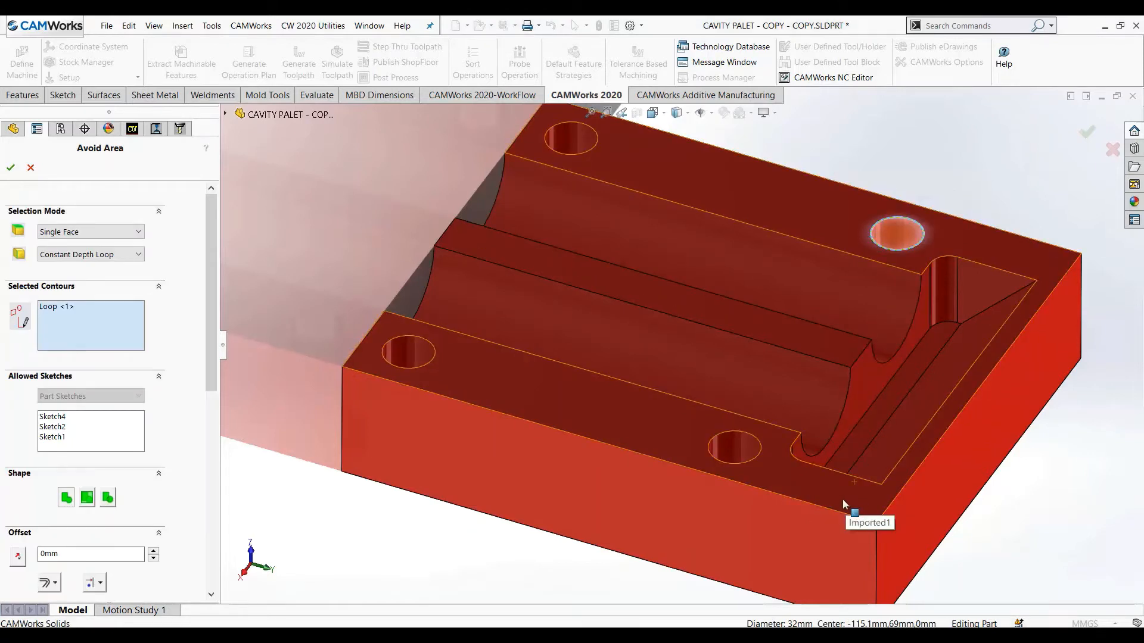
click(109, 499)
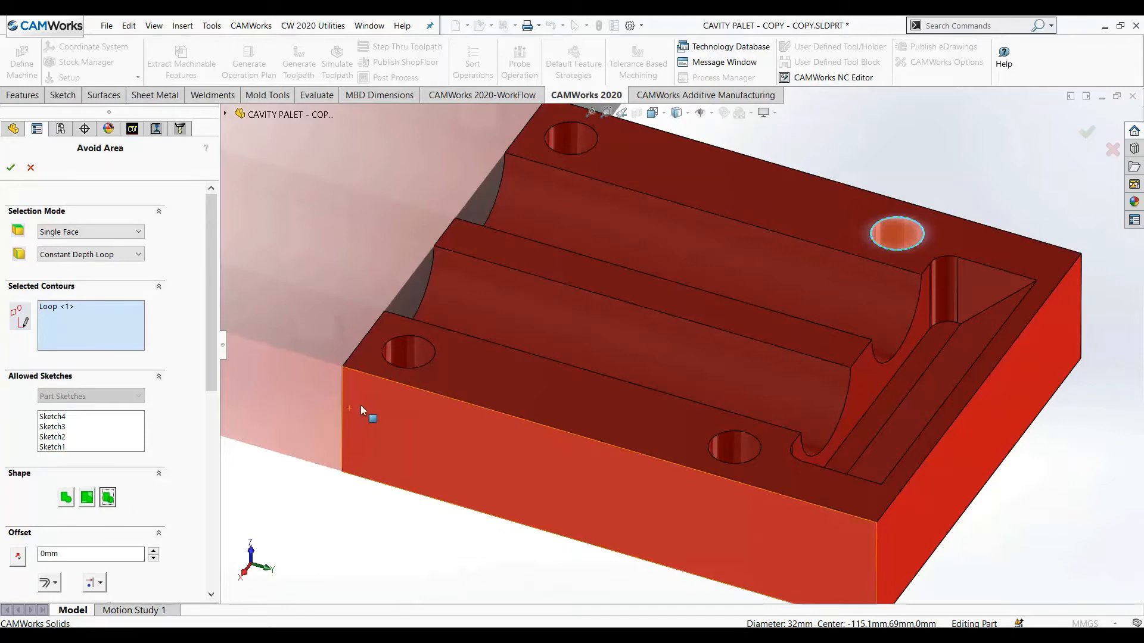
- Add the top loops of the other three corner holes to the avoid area and accept it
click(407, 344)
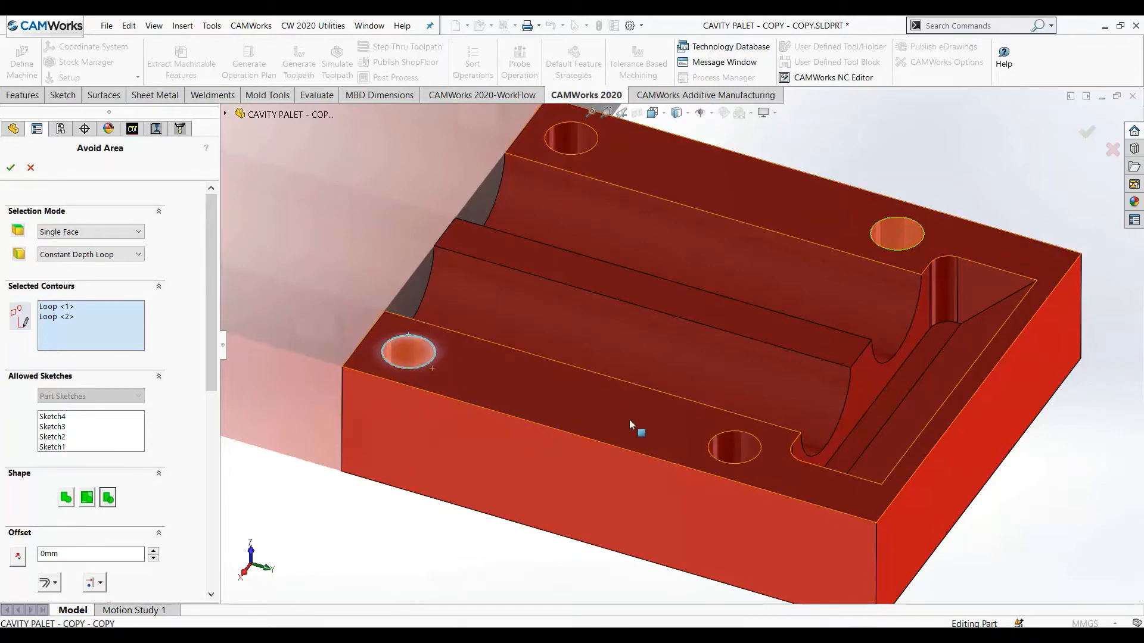
click(727, 445)
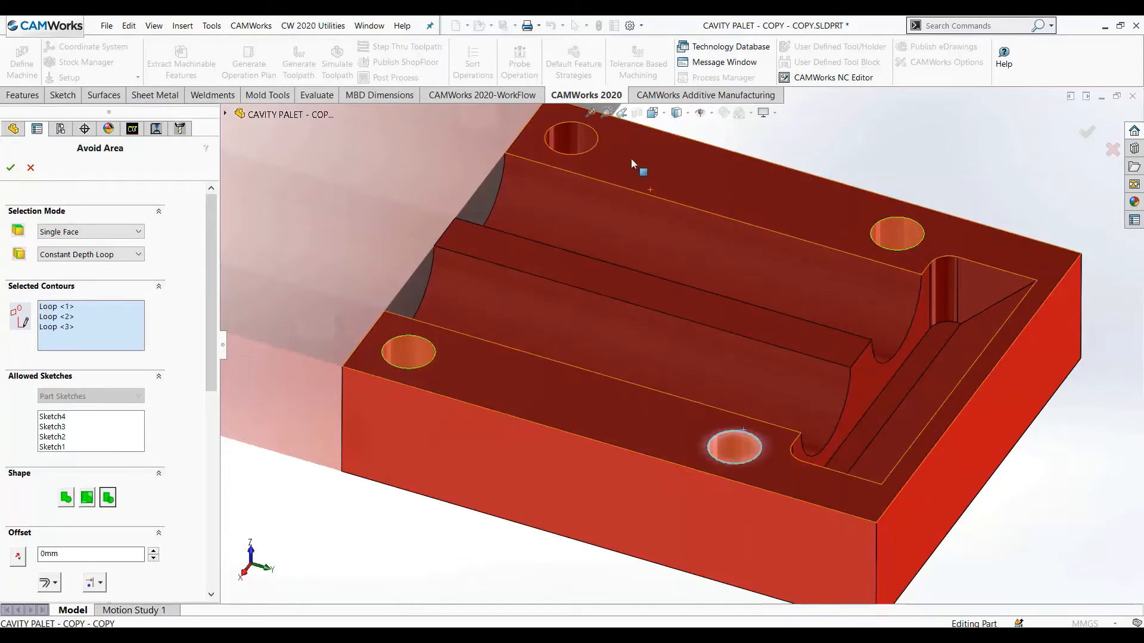
click(588, 154)
scroll(782, 266, up, 3)
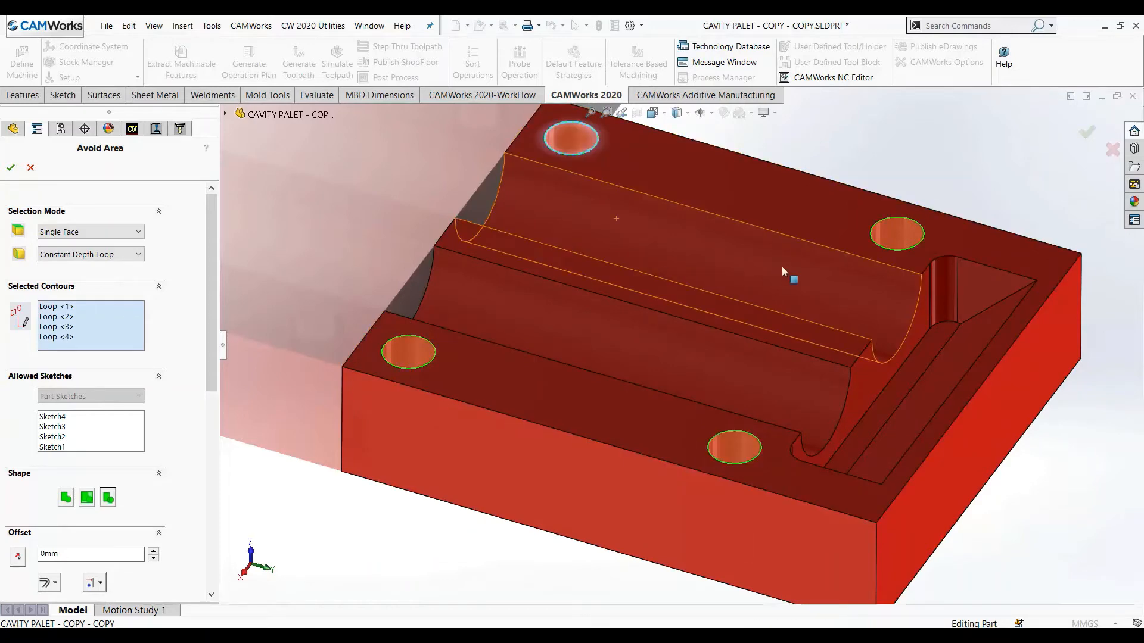
scroll(748, 232, down, 3)
scroll(723, 268, down, 2)
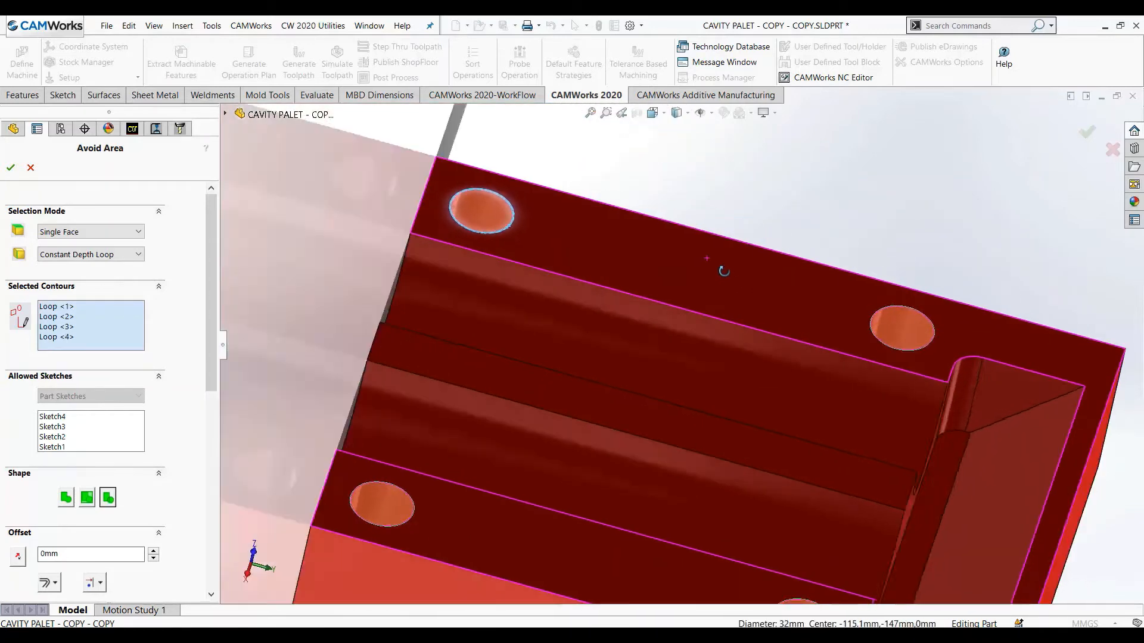
scroll(713, 312, up, 1)
scroll(726, 447, up, 3)
scroll(717, 464, down, 1)
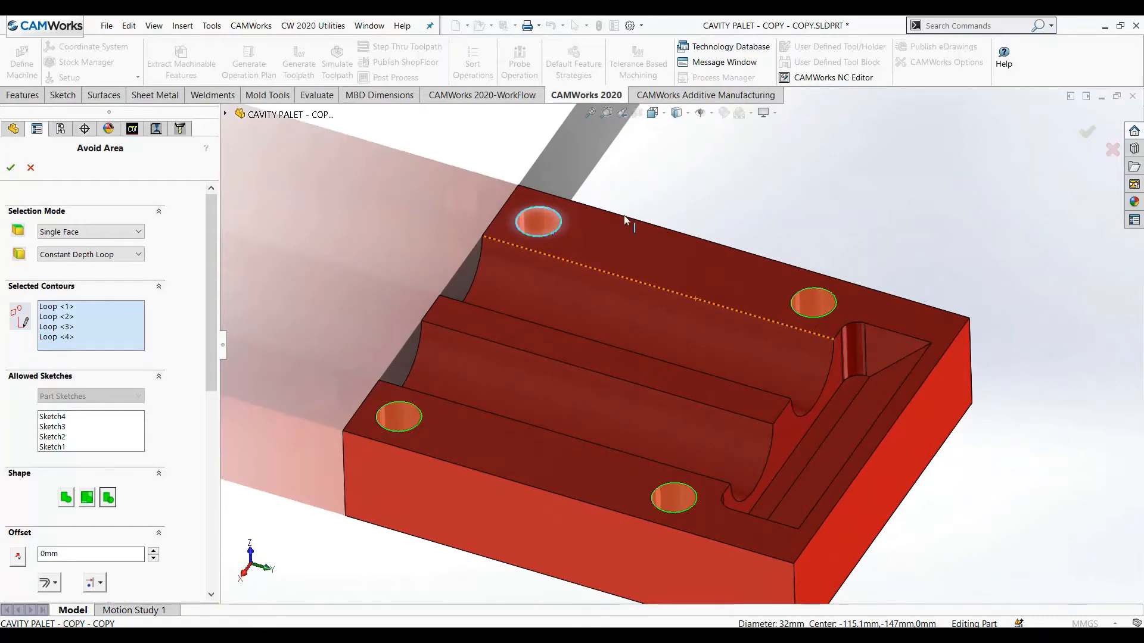
click(11, 167)
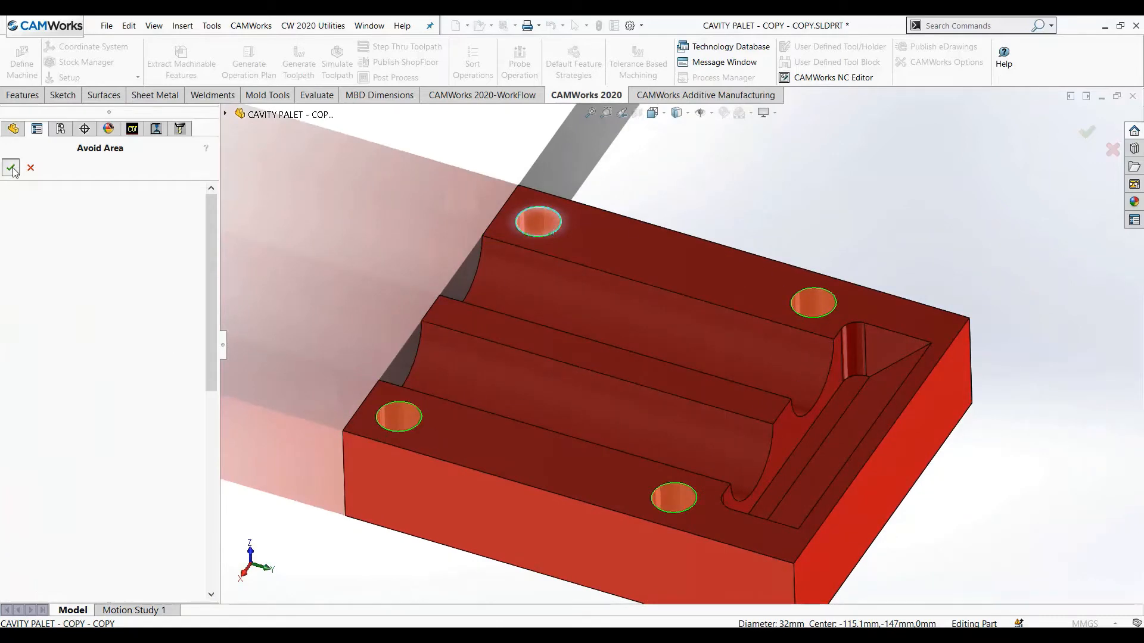
- Regenerate the Area Clearance toolpath with the avoid area applied and inspect the cuts around the holes and cavity
click(620, 366)
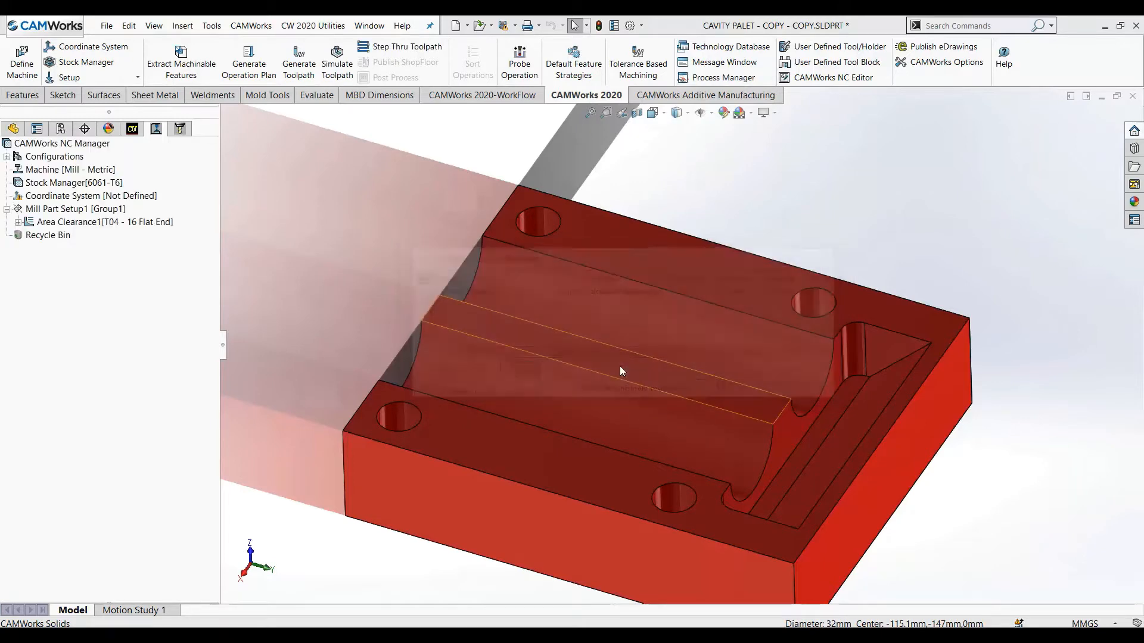
click(149, 224)
mouse_move(371, 291)
middle_down()
mouse_move(409, 277)
mouse_move(408, 311)
mouse_move(376, 284)
middle_up()
scroll(770, 459, down, 1)
scroll(770, 459, down, 1)
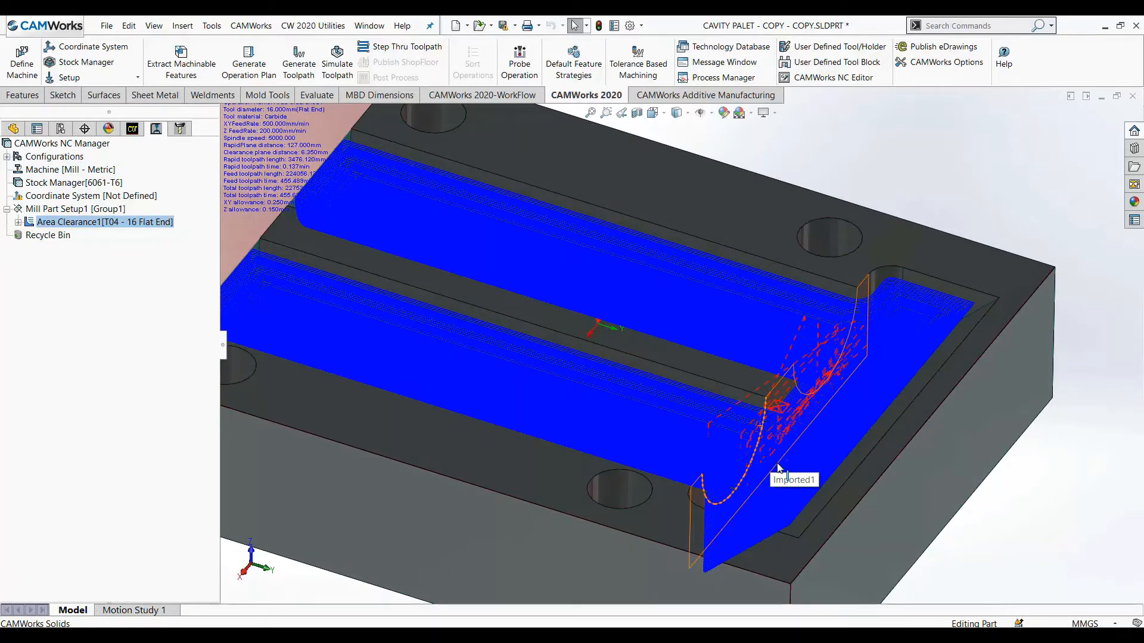
scroll(767, 461, up, 2)
scroll(517, 285, down, 1)
middle_drag(517, 286, 522, 321)
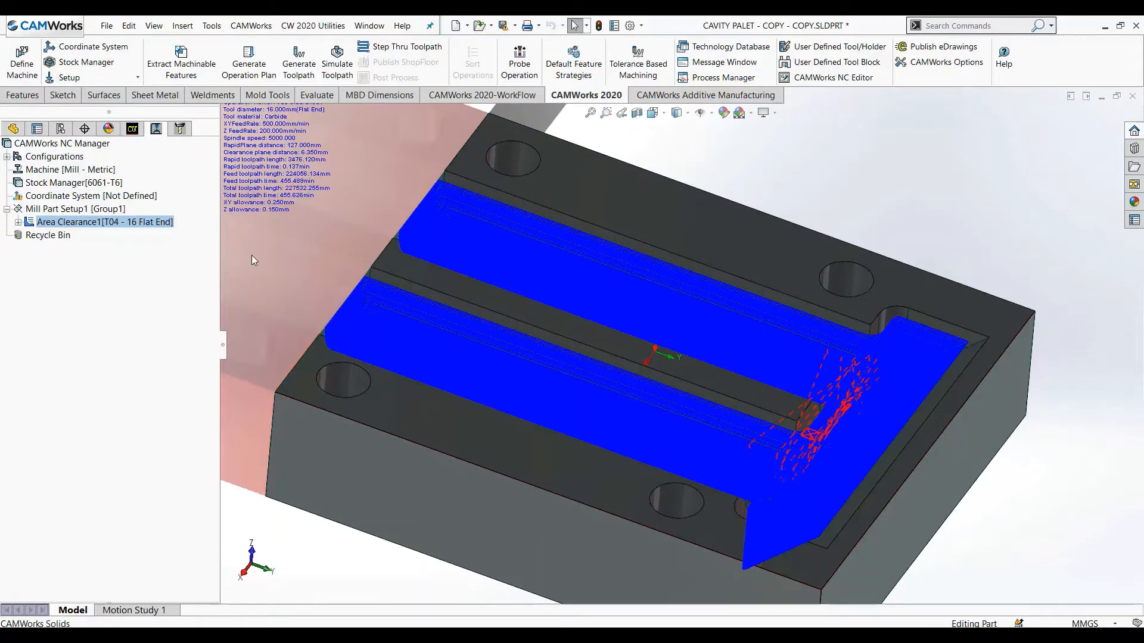
- Duplicate the Area Clearance operation within Mill Part Setup1 and place the copy after the original
click(142, 227)
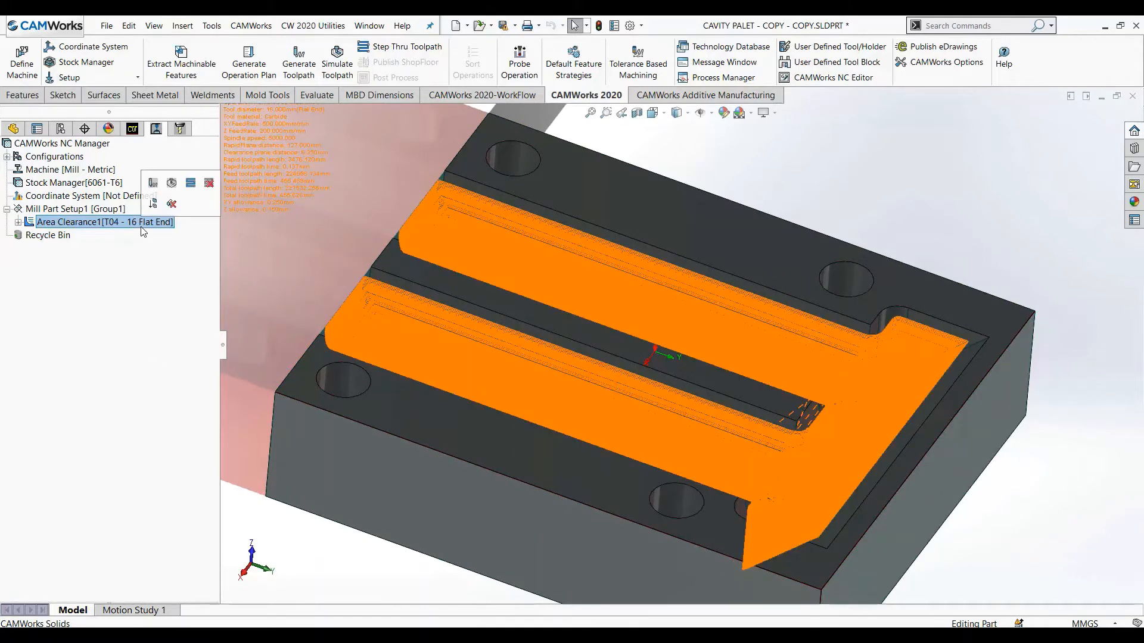
click(153, 223)
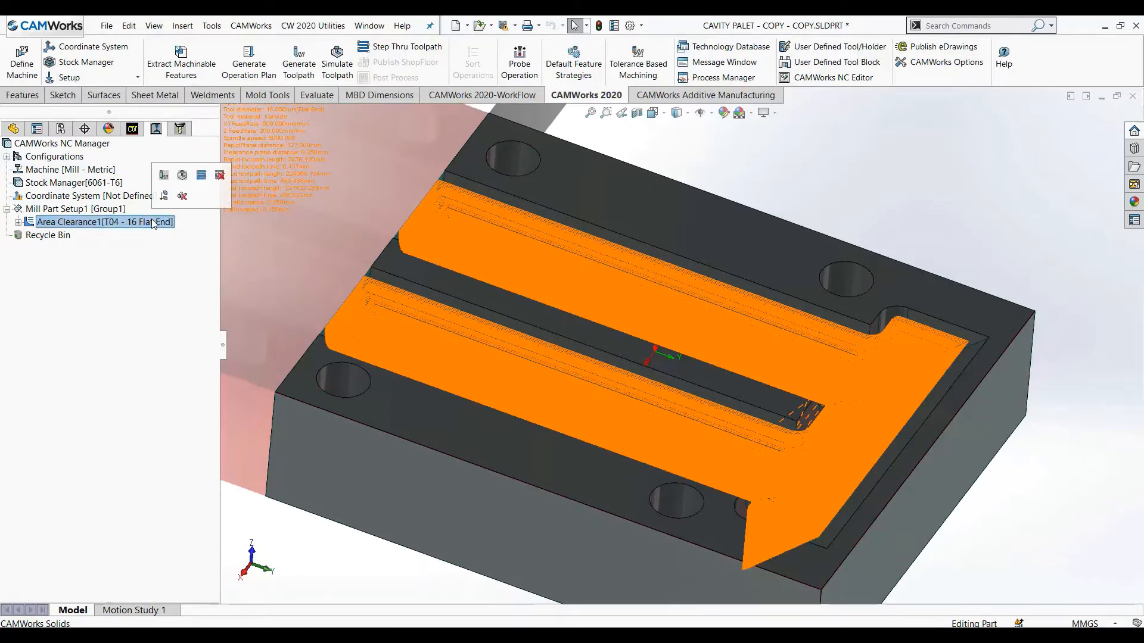
ctrl+drag(151, 225, 107, 209)
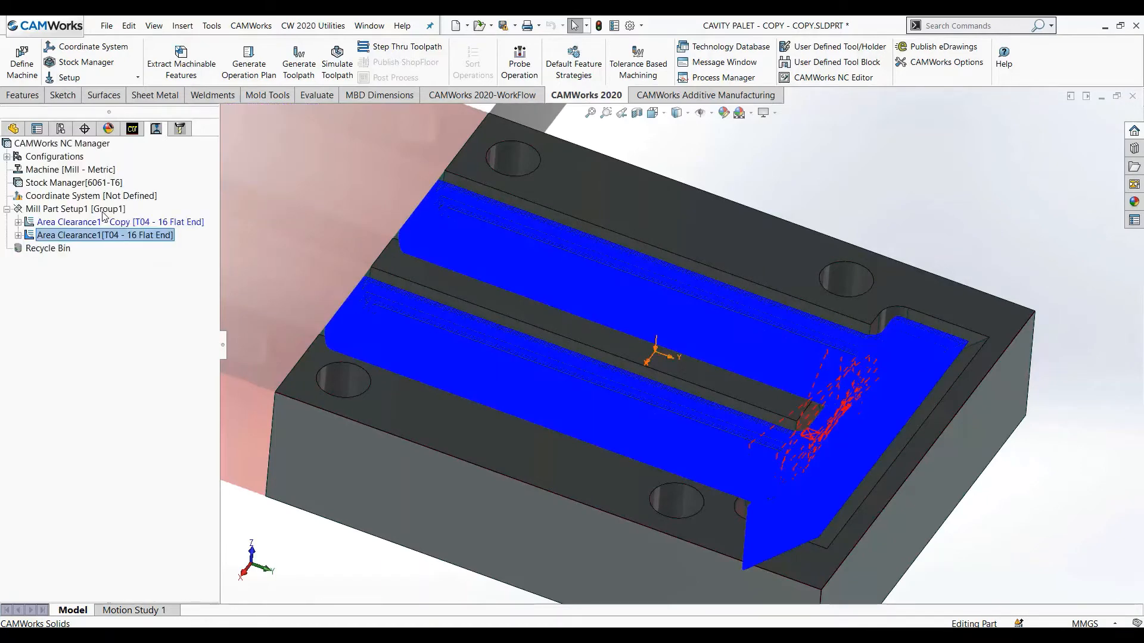
click(127, 234)
click(132, 225)
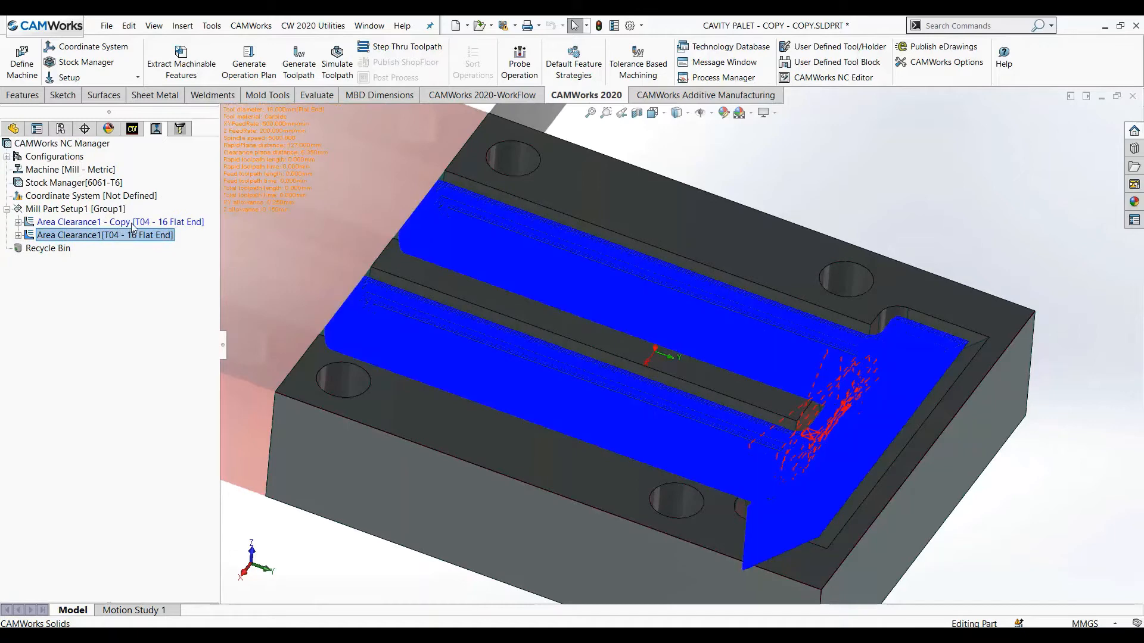
drag(141, 222, 147, 235)
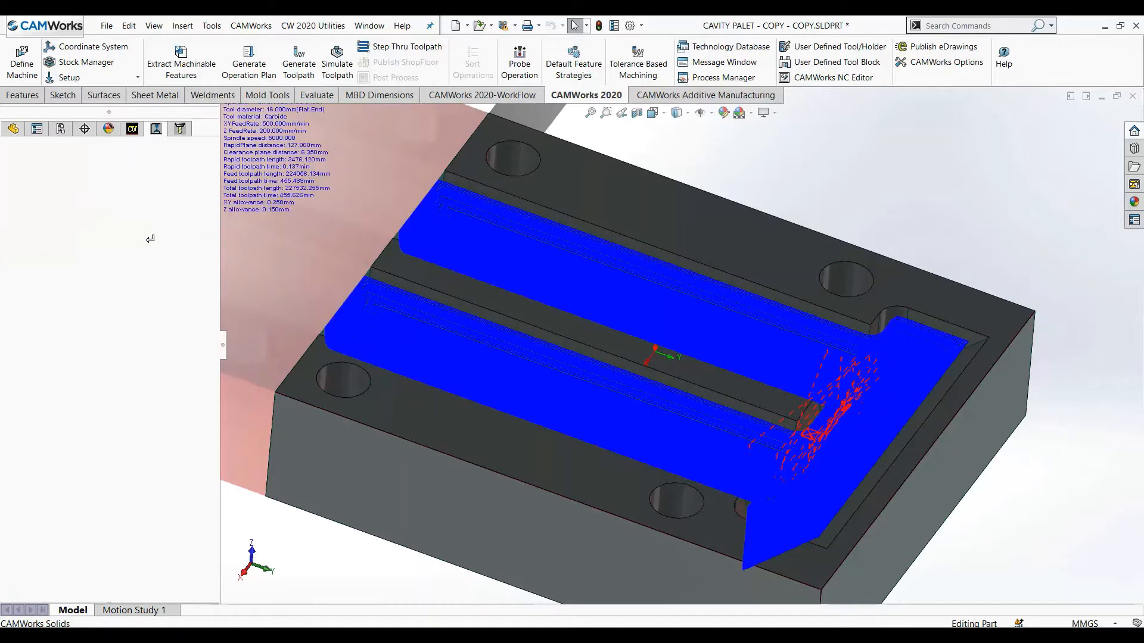
- Edit the copied Area Clearance operation and assign the 10 mm flat end mill from station 2 of the tool crib
right_click(147, 240)
click(159, 248)
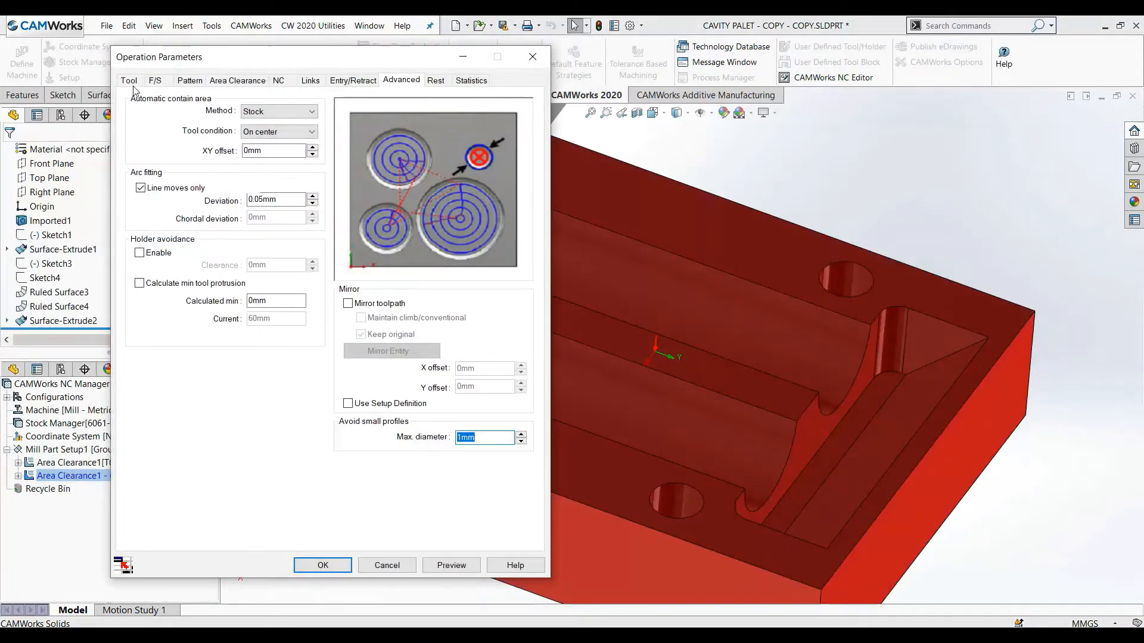
click(129, 81)
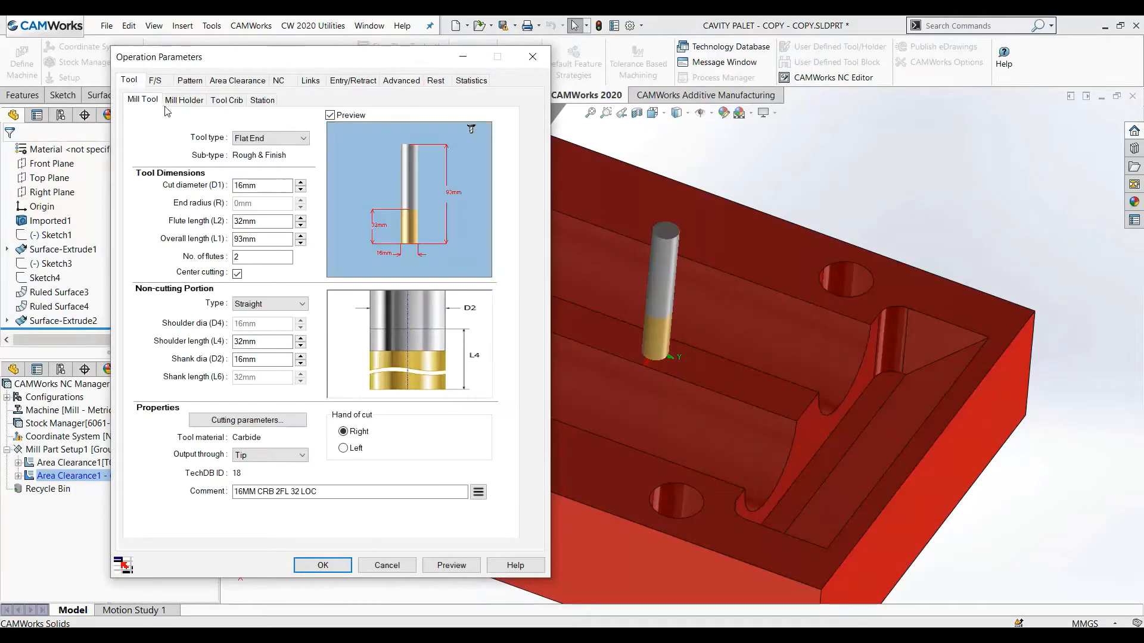
click(232, 101)
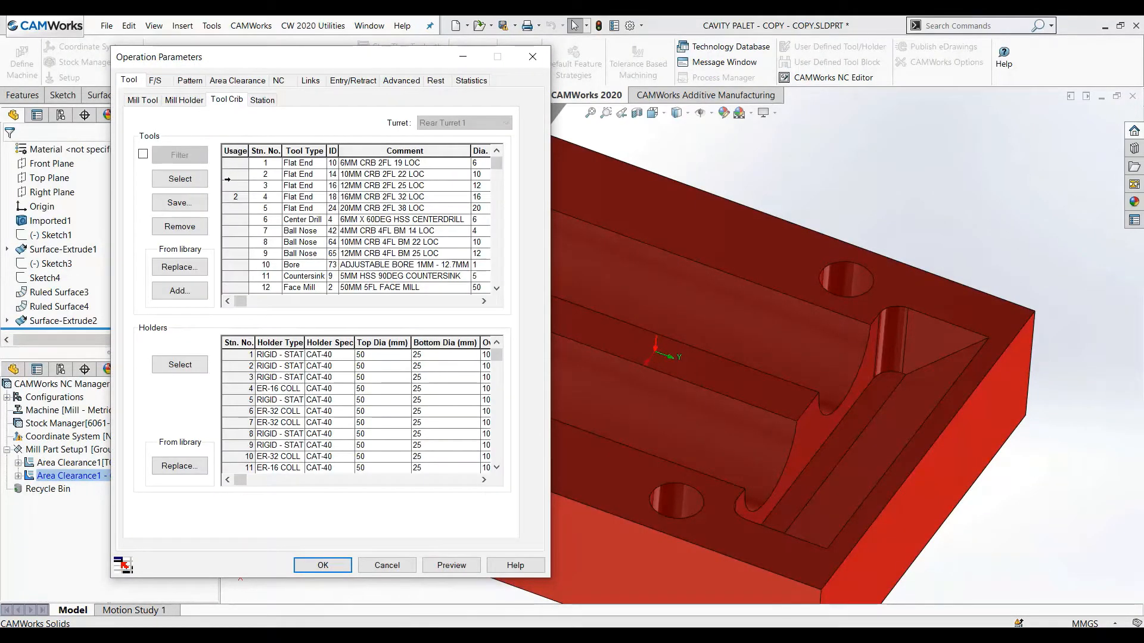
click(250, 174)
click(179, 178)
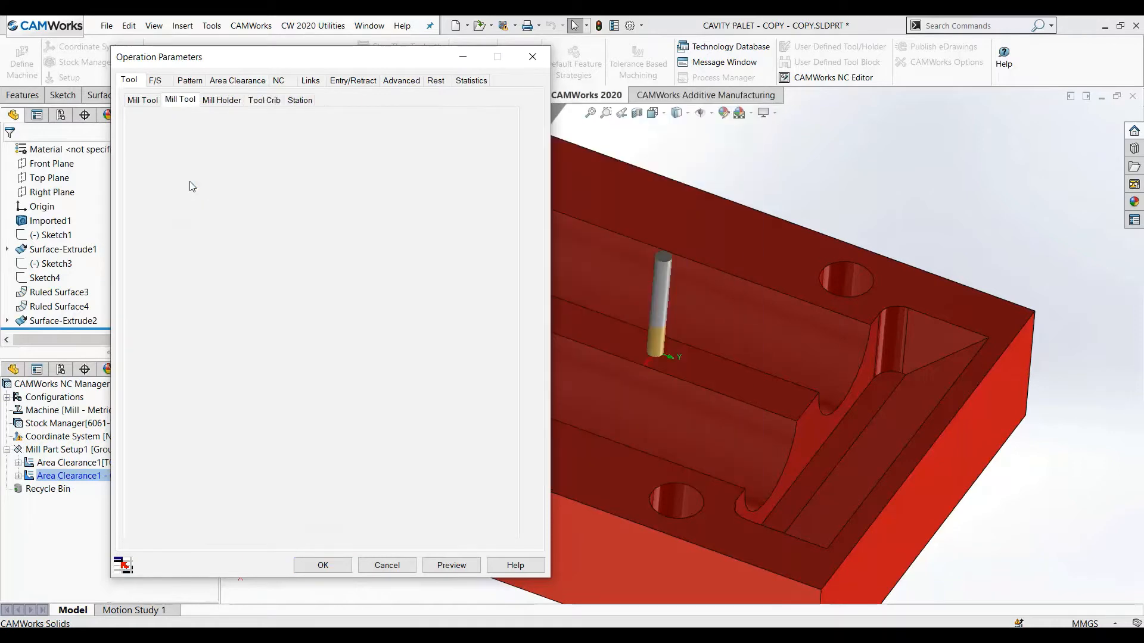
click(299, 350)
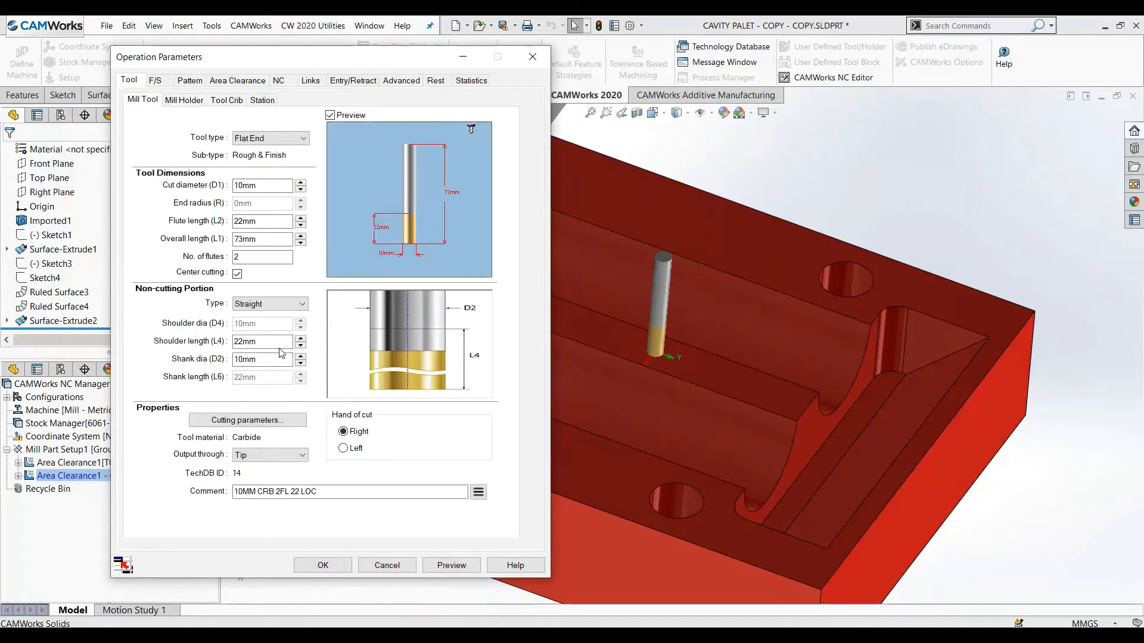
- Check the copied operation's pattern and depth parameters, set its rest machining method to From WIP, and accept the parameters
click(199, 82)
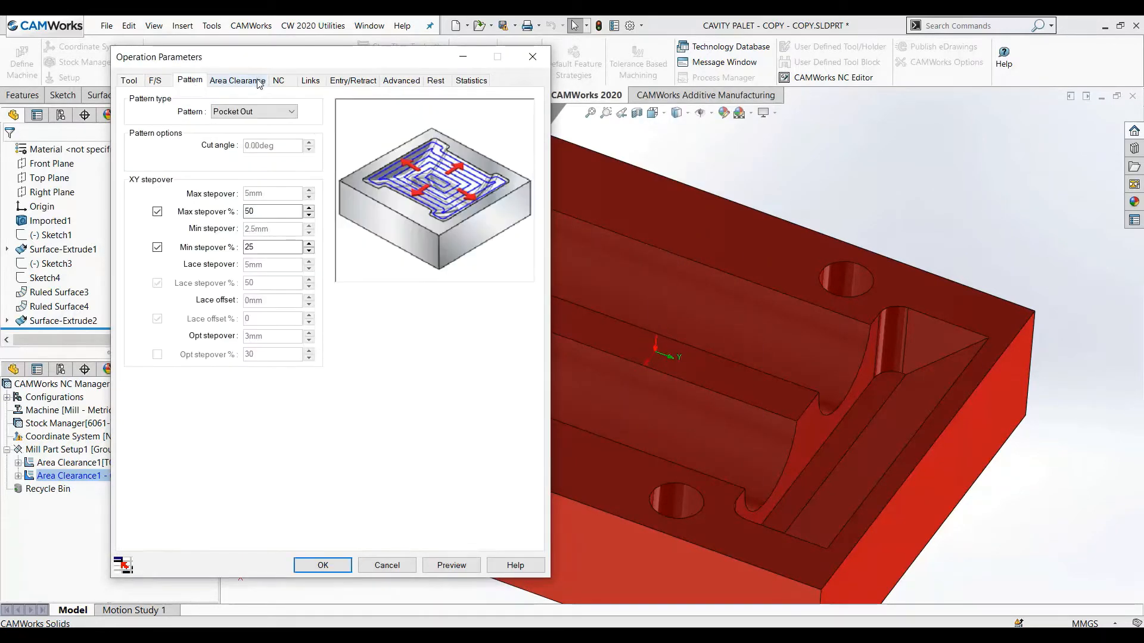
click(237, 80)
drag(273, 365, 177, 371)
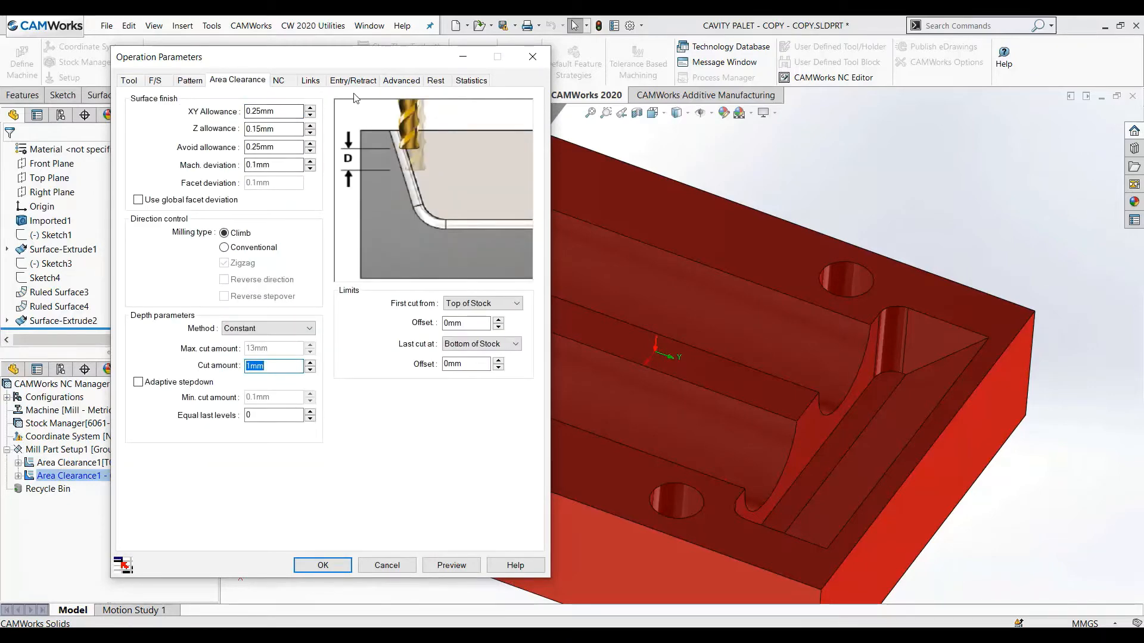
click(436, 82)
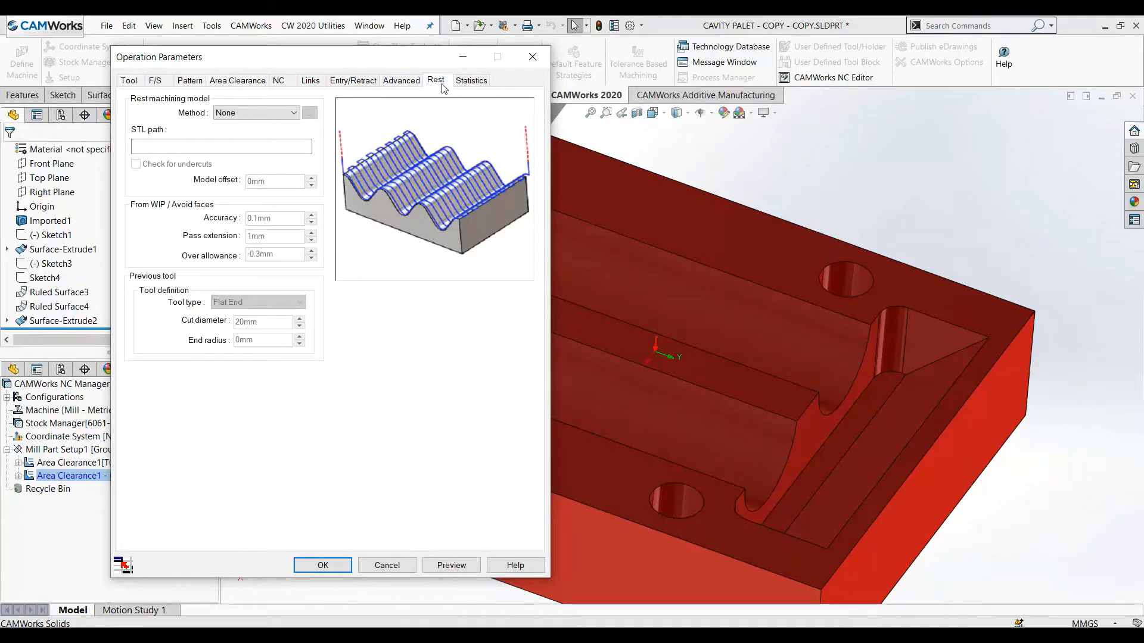
click(227, 116)
click(246, 139)
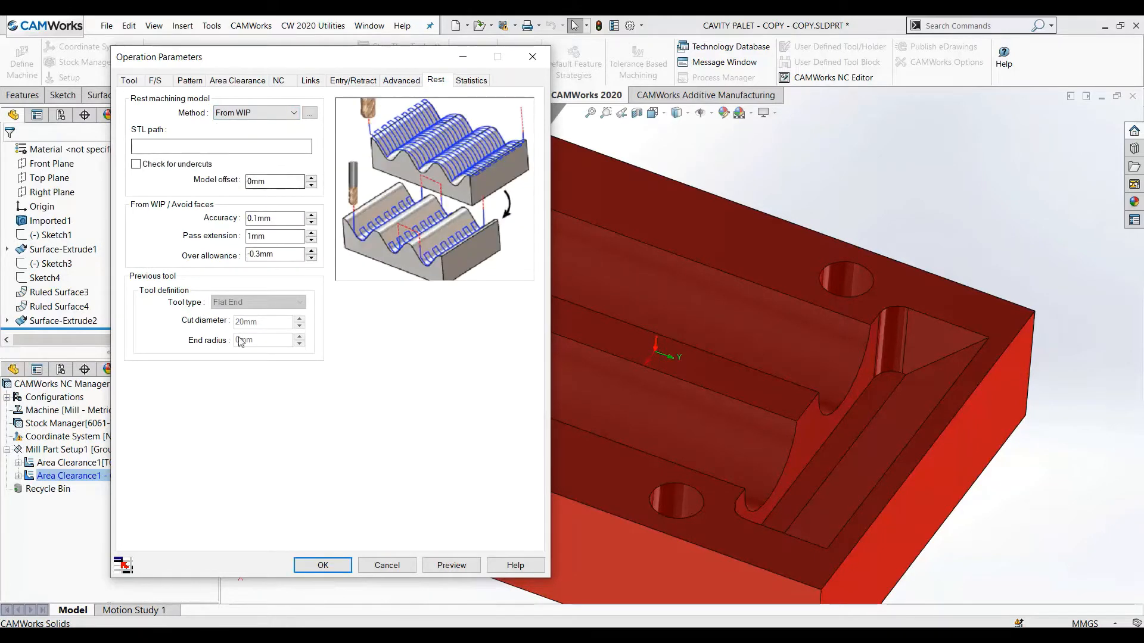
click(322, 565)
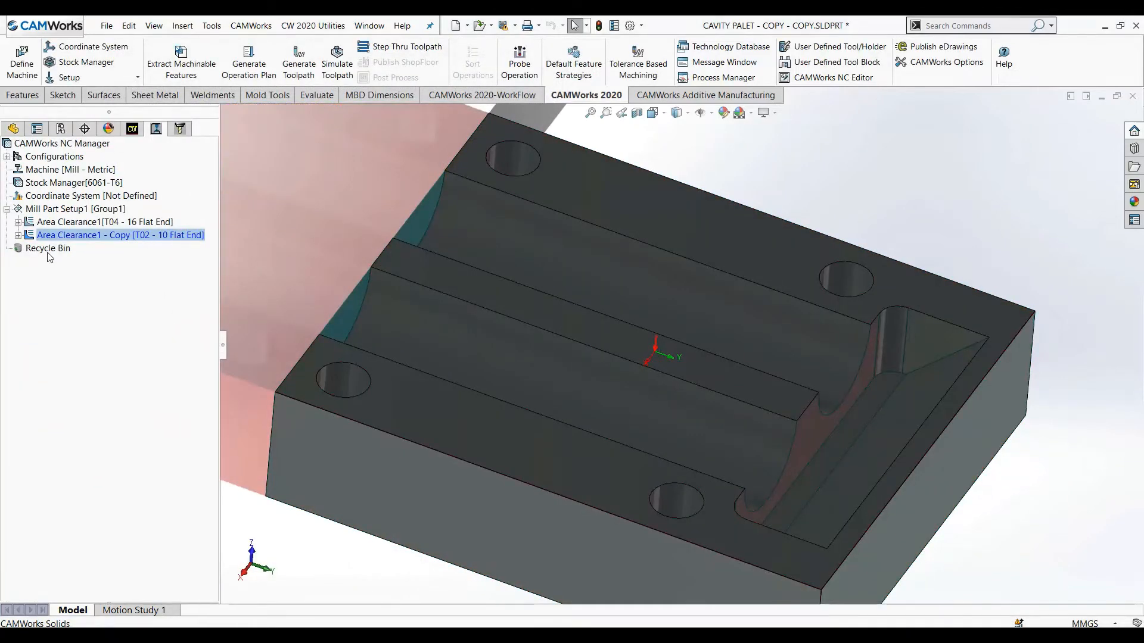
- Generate the toolpath of the copied Area Clearance operation and inspect the rest cuts in the channels and end pocket
click(19, 235)
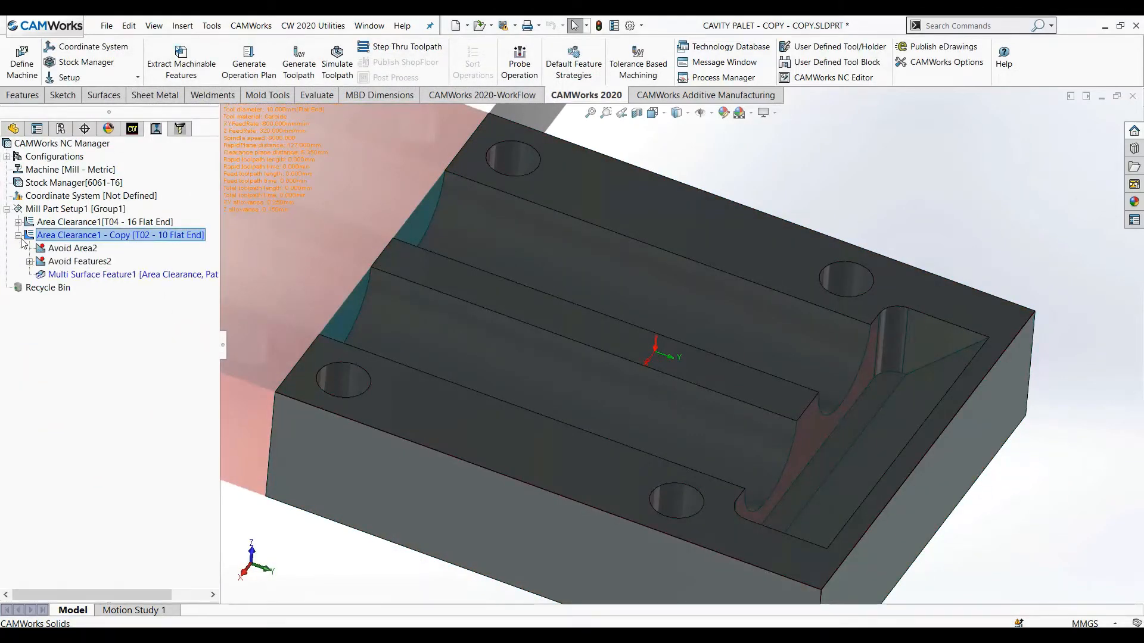
right_click(75, 235)
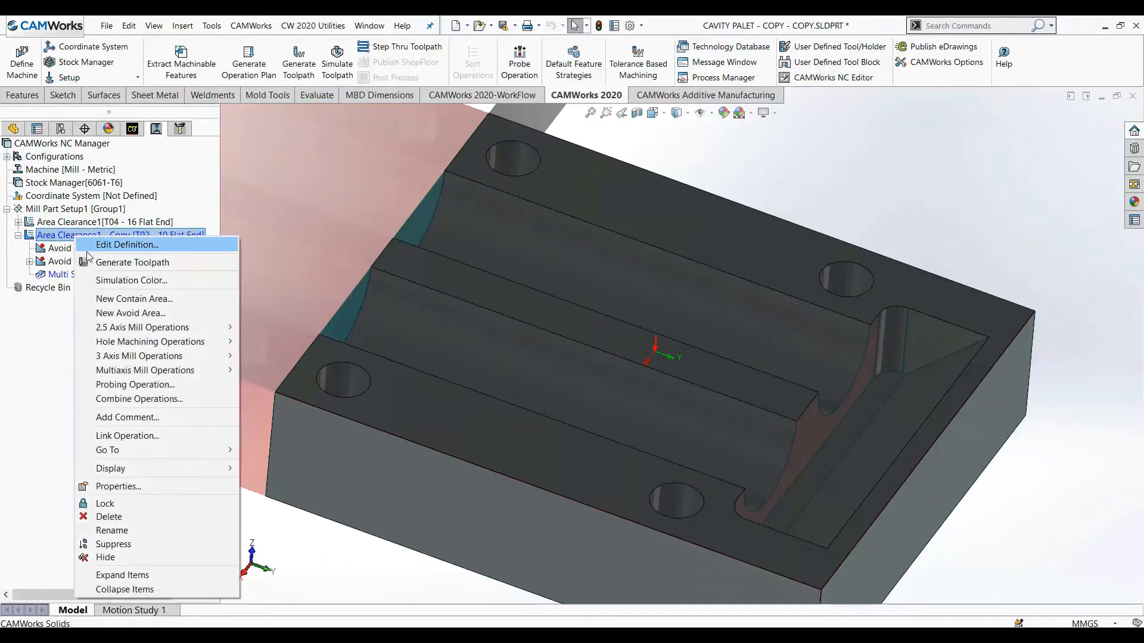
click(89, 262)
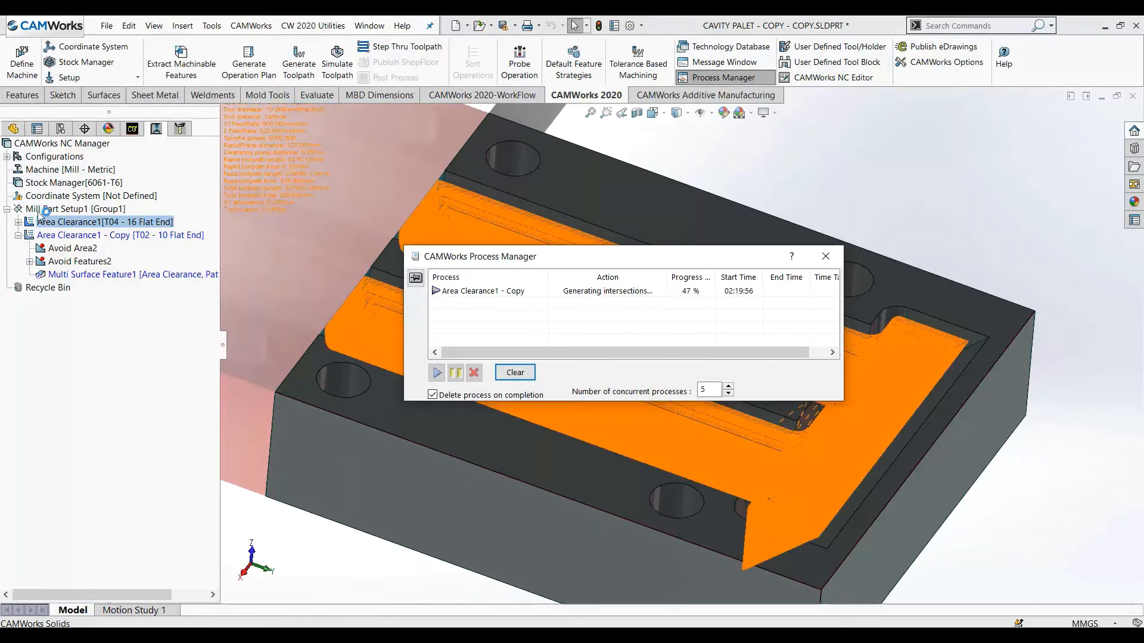
click(17, 235)
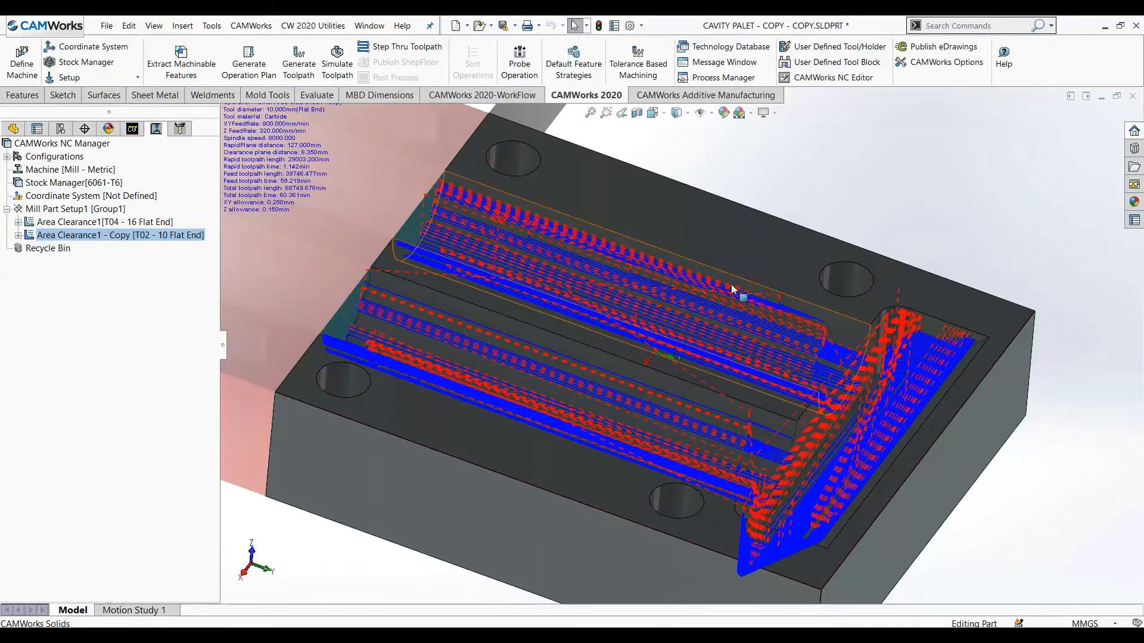
middle_drag(395, 192, 755, 246)
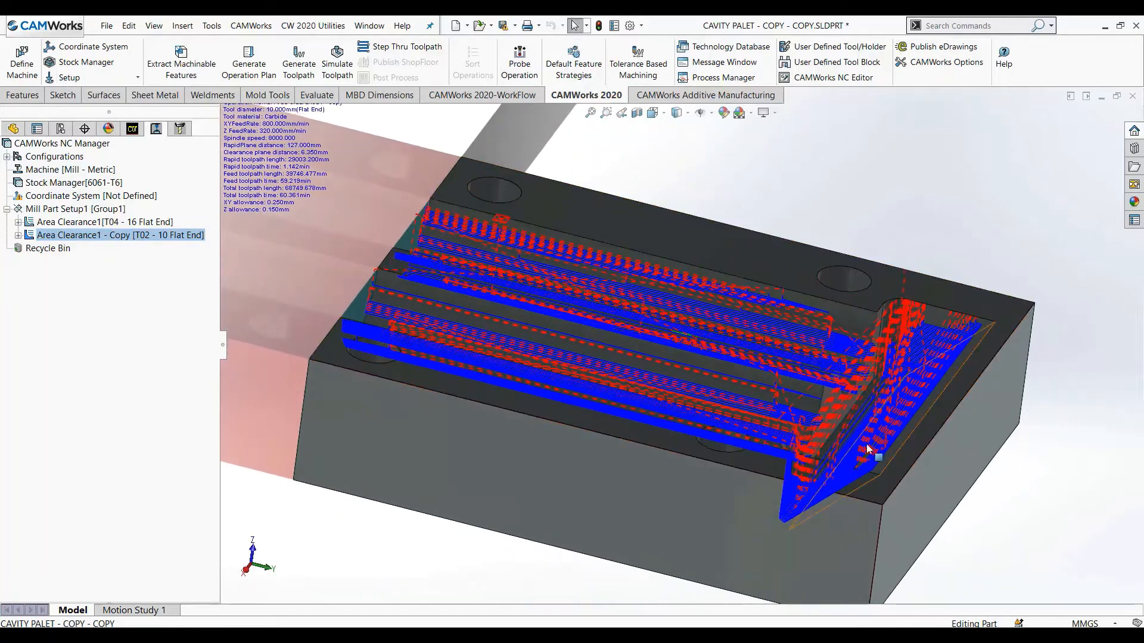
scroll(884, 397, down, 5)
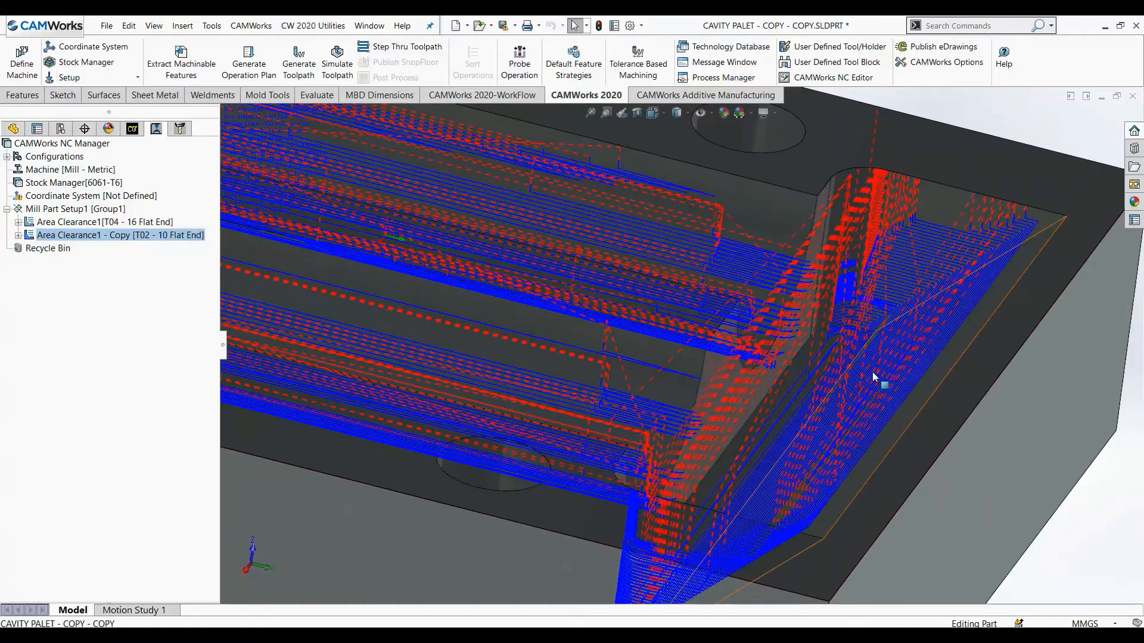
scroll(869, 372, up, 2)
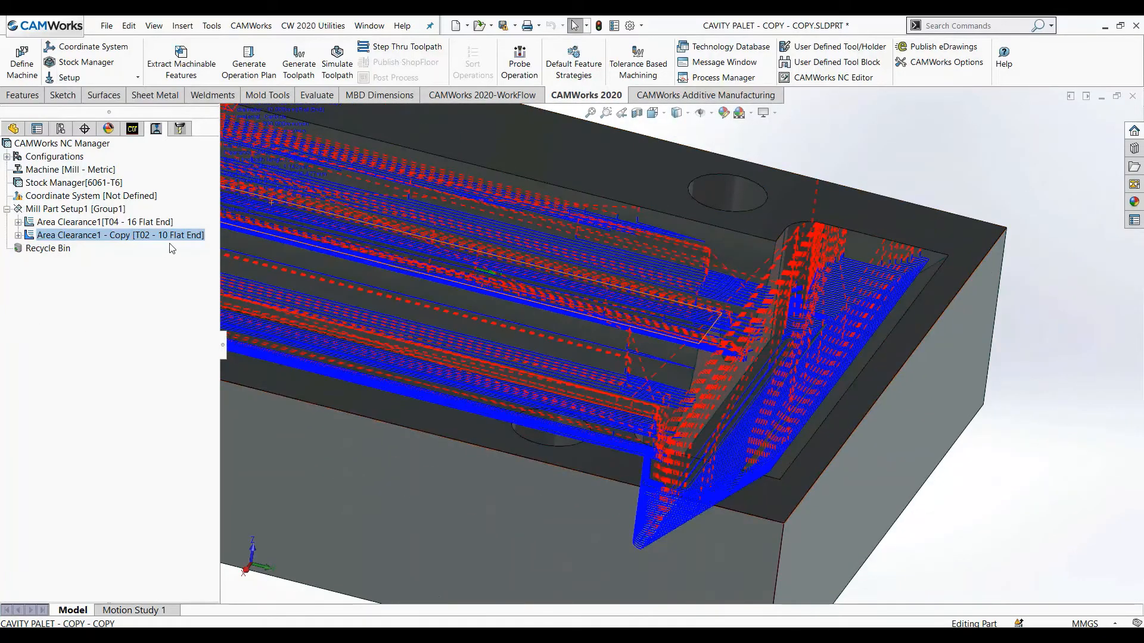
- Change the ramping method of the copied Area Clearance operation to Plunge and accept the parameters
right_click(185, 232)
click(222, 236)
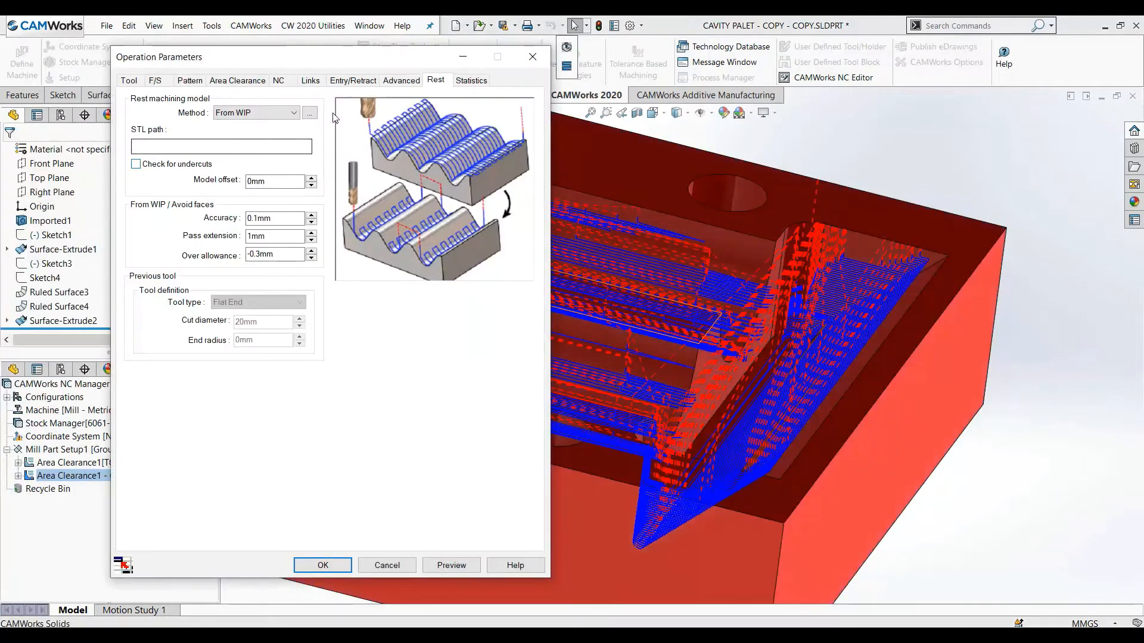
click(353, 80)
click(470, 304)
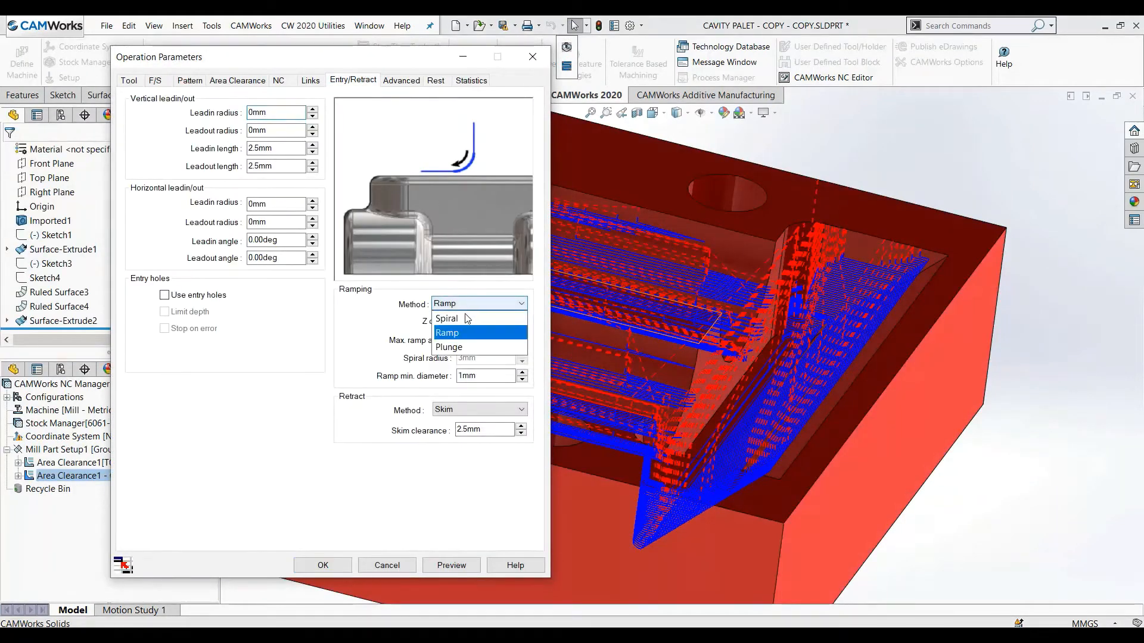
click(453, 356)
click(329, 563)
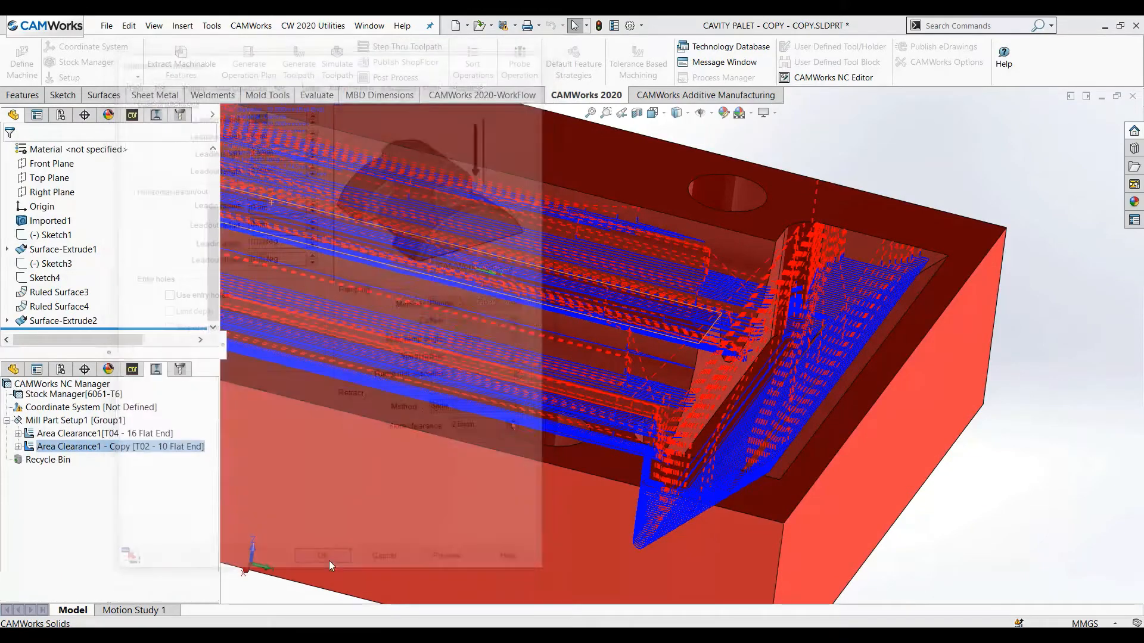
click(597, 368)
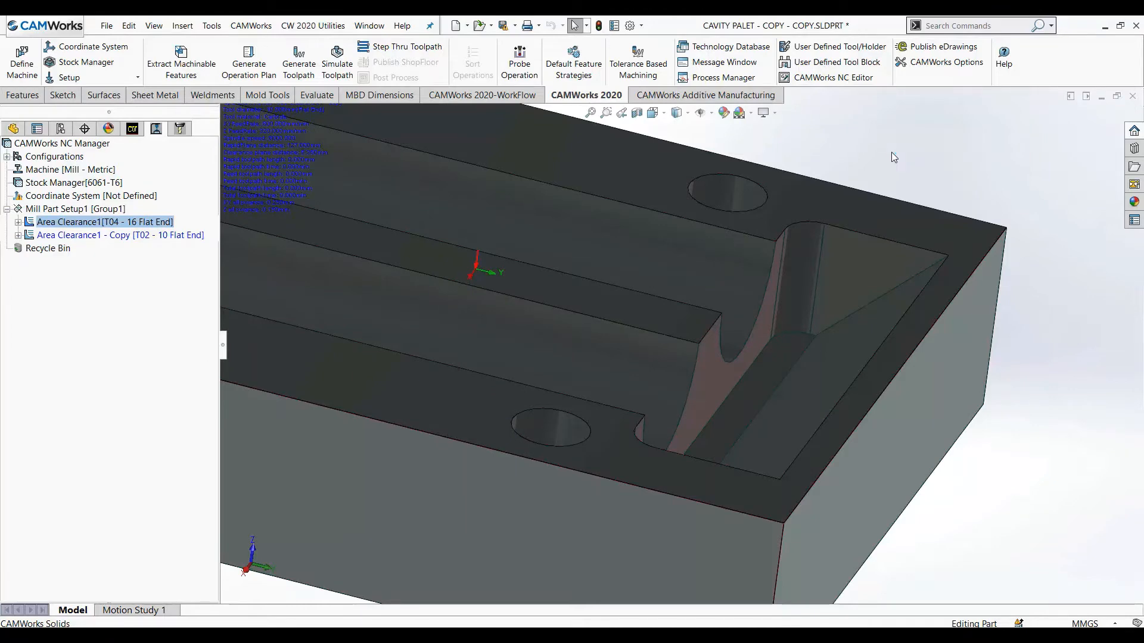
- Examine the two rounded channels of the cavity plate from several angles and check the radius of the channel surface
scroll(849, 264, up, 3)
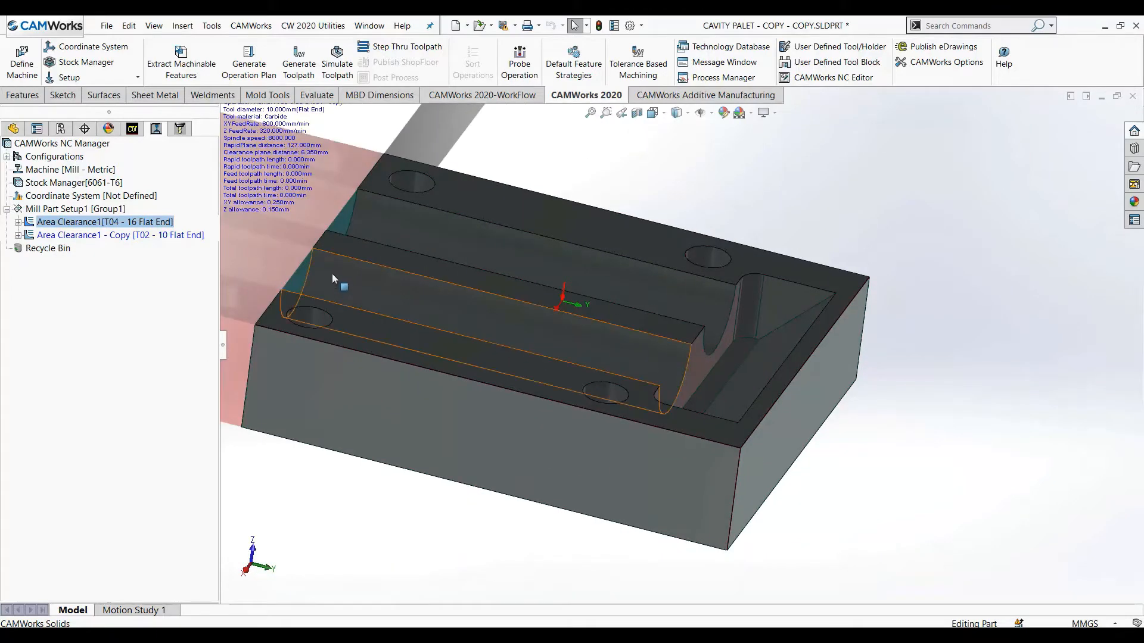
middle_drag(409, 305, 407, 349)
click(93, 210)
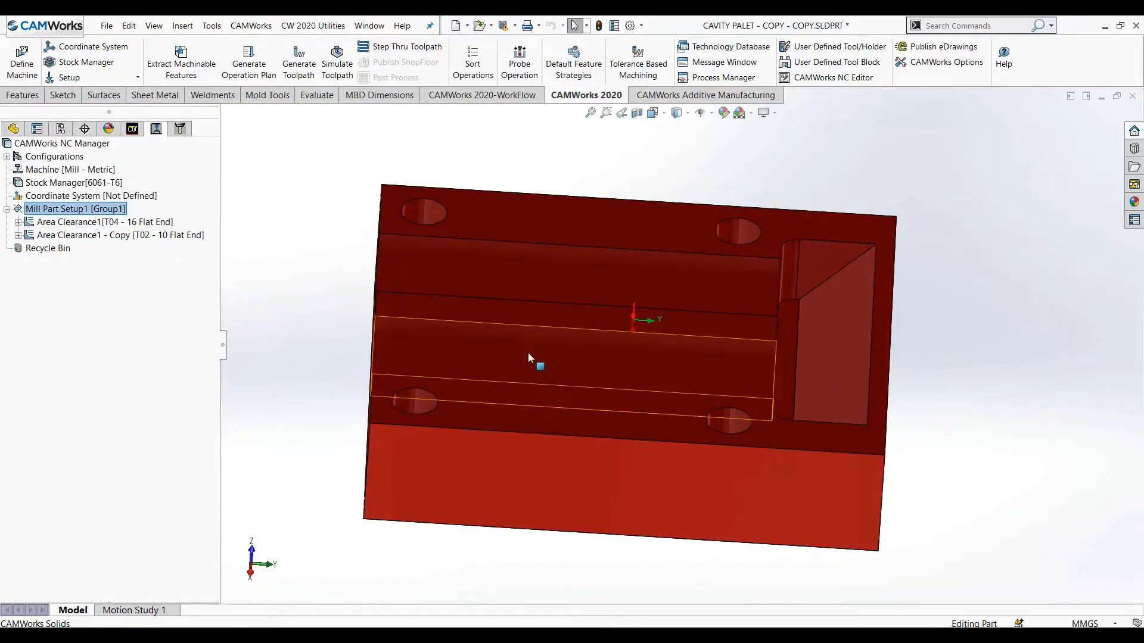
middle_drag(527, 357, 557, 341)
scroll(409, 307, down, 3)
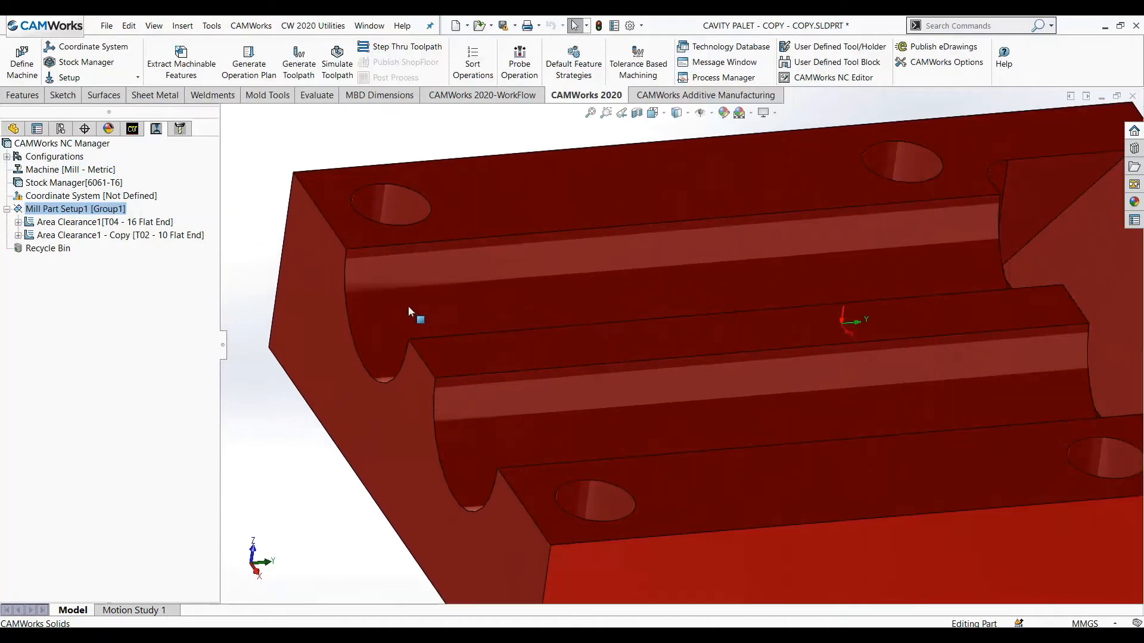
click(409, 307)
click(478, 463)
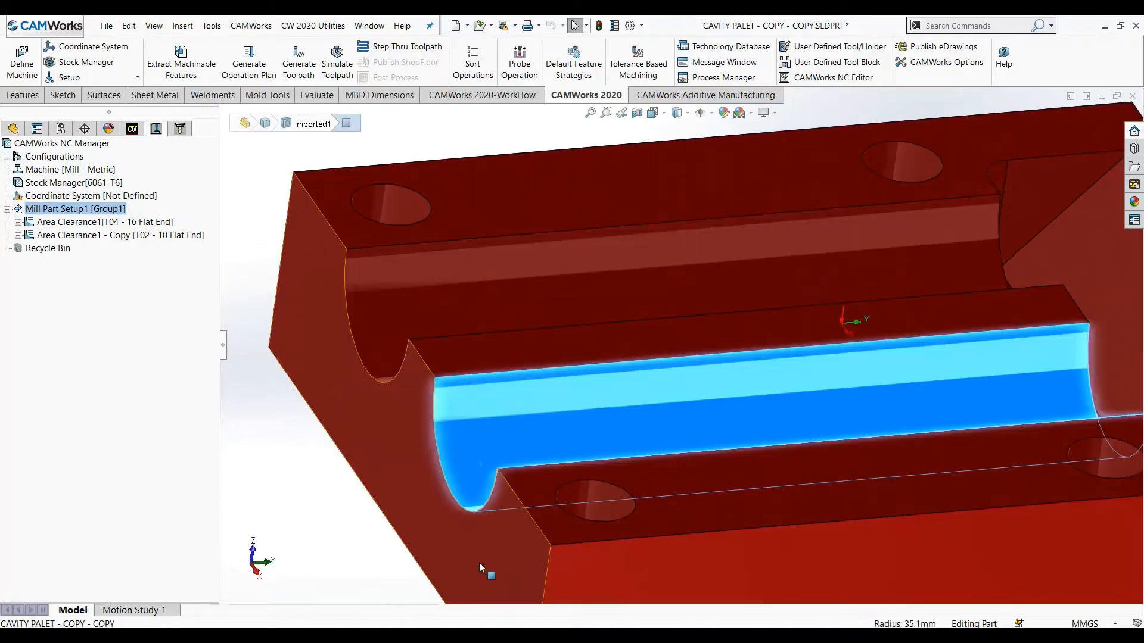
scroll(533, 450, up, 1)
scroll(593, 396, down, 1)
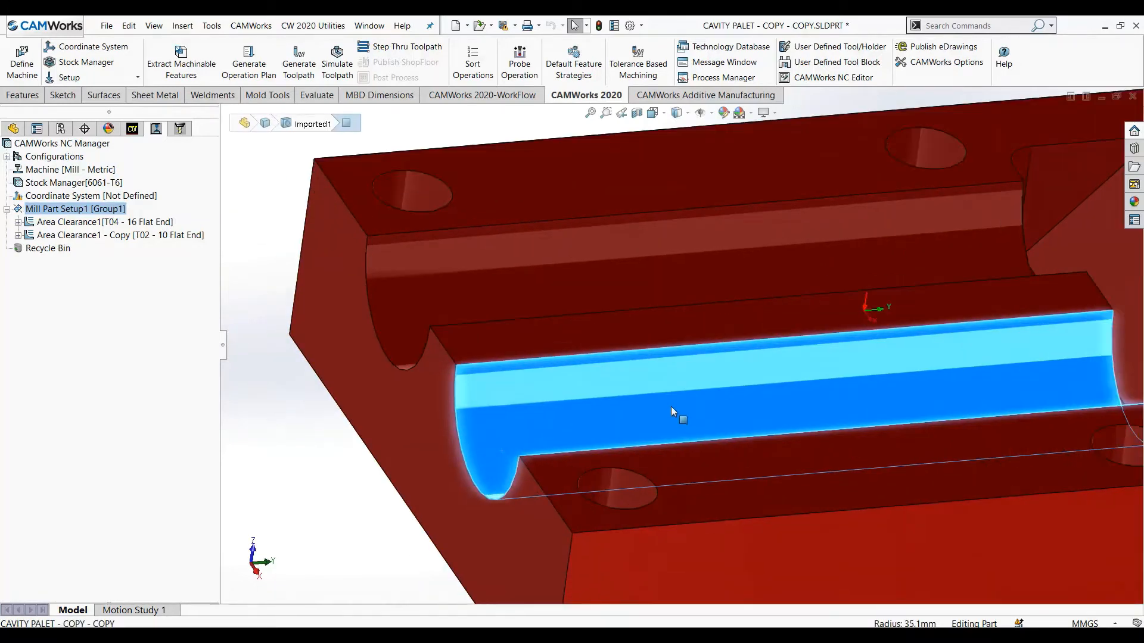
middle_drag(671, 406, 659, 401)
middle_drag(654, 486, 651, 475)
click(352, 407)
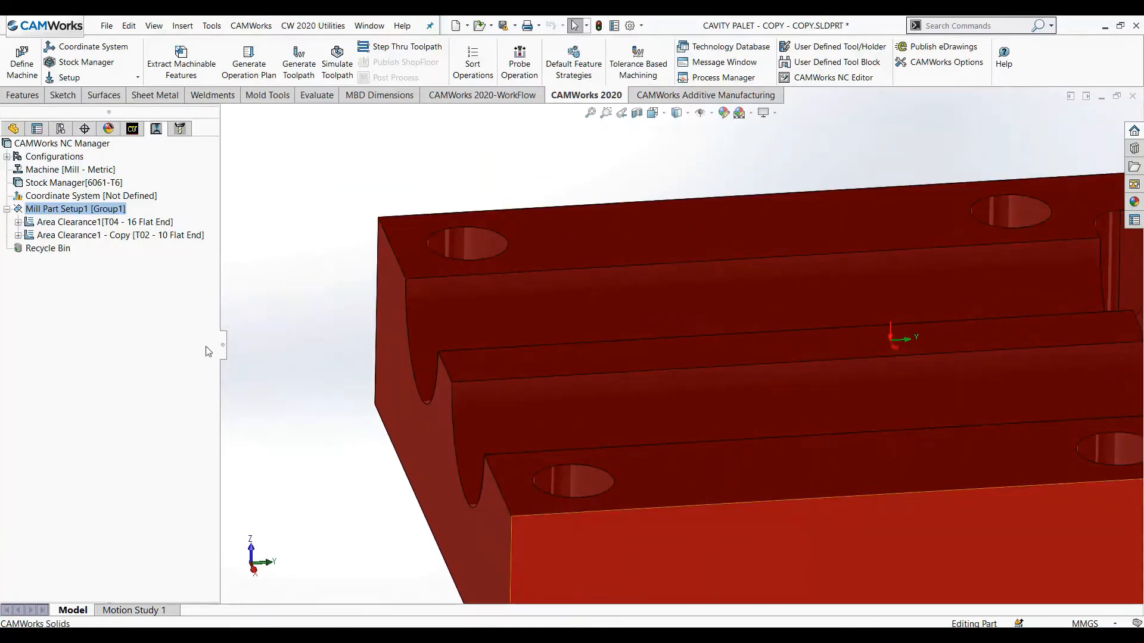
- Add a Pattern Project operation to Multi Surface Feature1 using the T08 - 10 Ball Nose tool
click(134, 129)
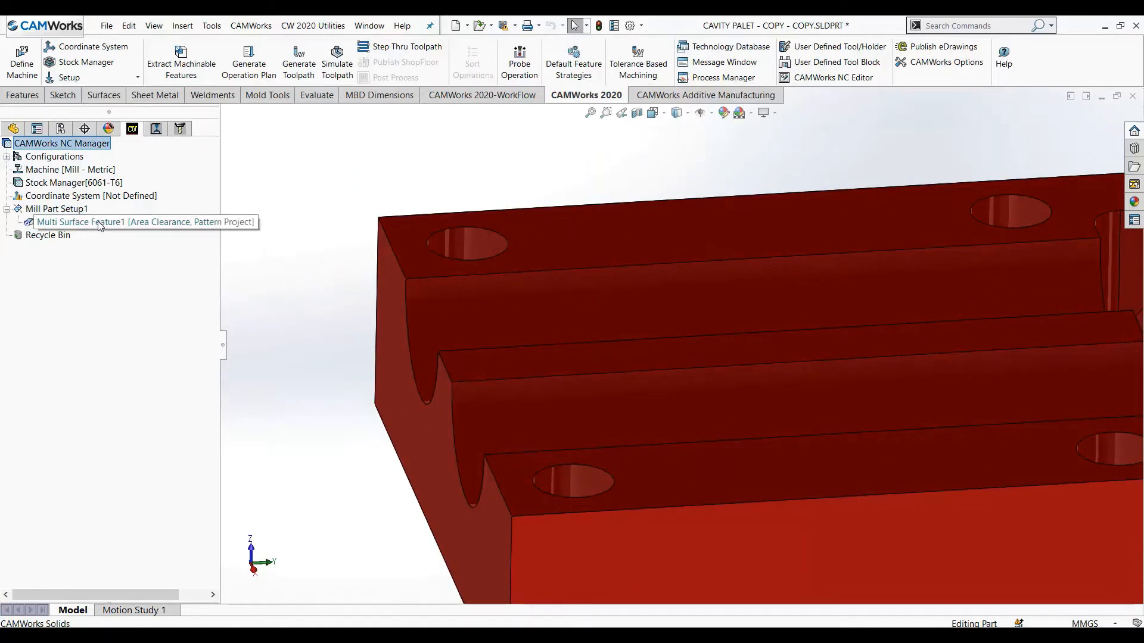
right_click(99, 224)
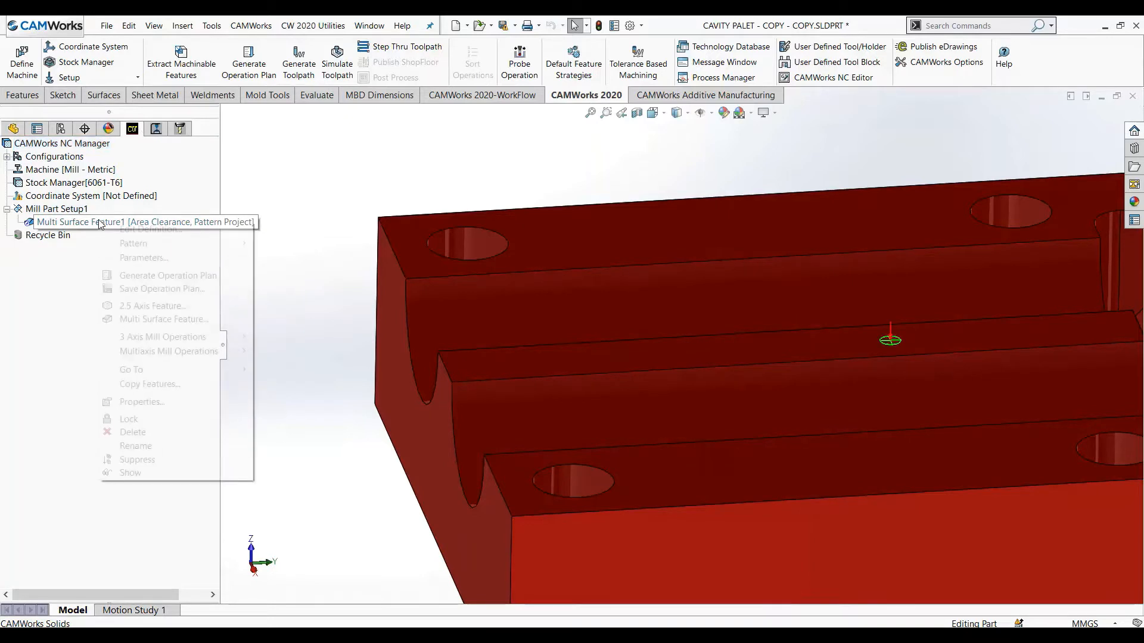
mouse_move(195, 340)
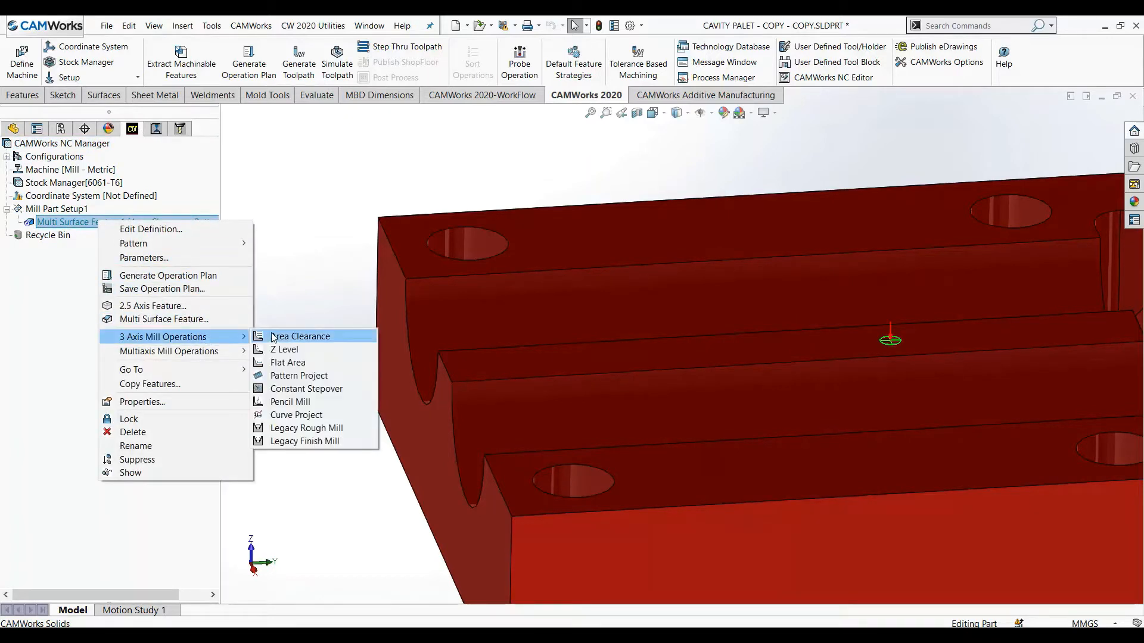
click(292, 376)
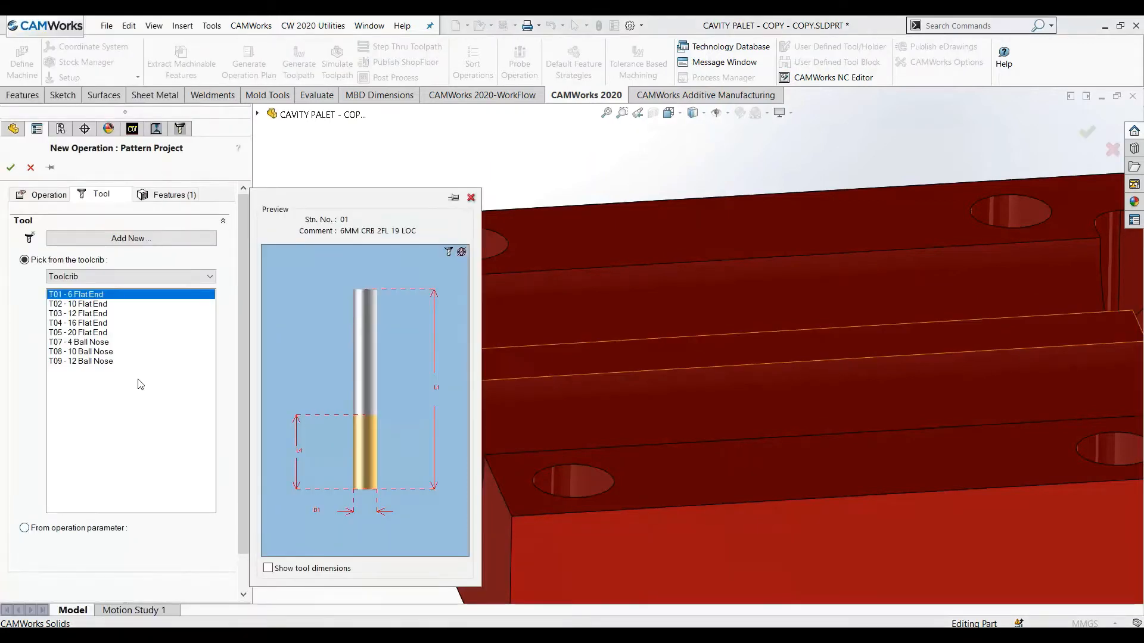
click(104, 355)
scroll(703, 353, up, 4)
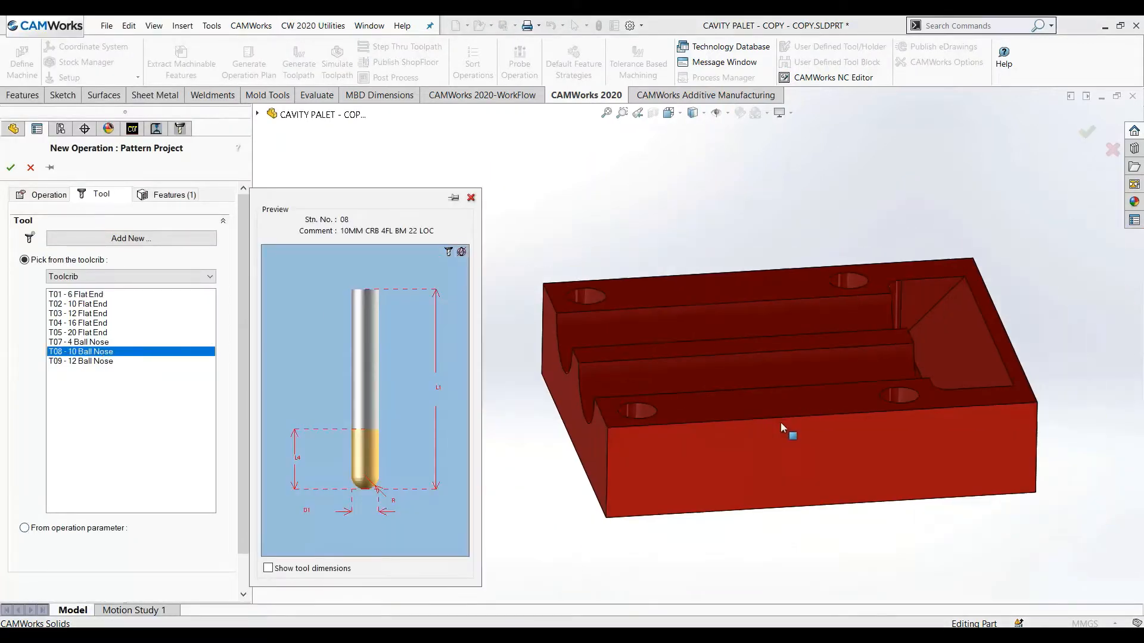
middle_drag(782, 424, 840, 416)
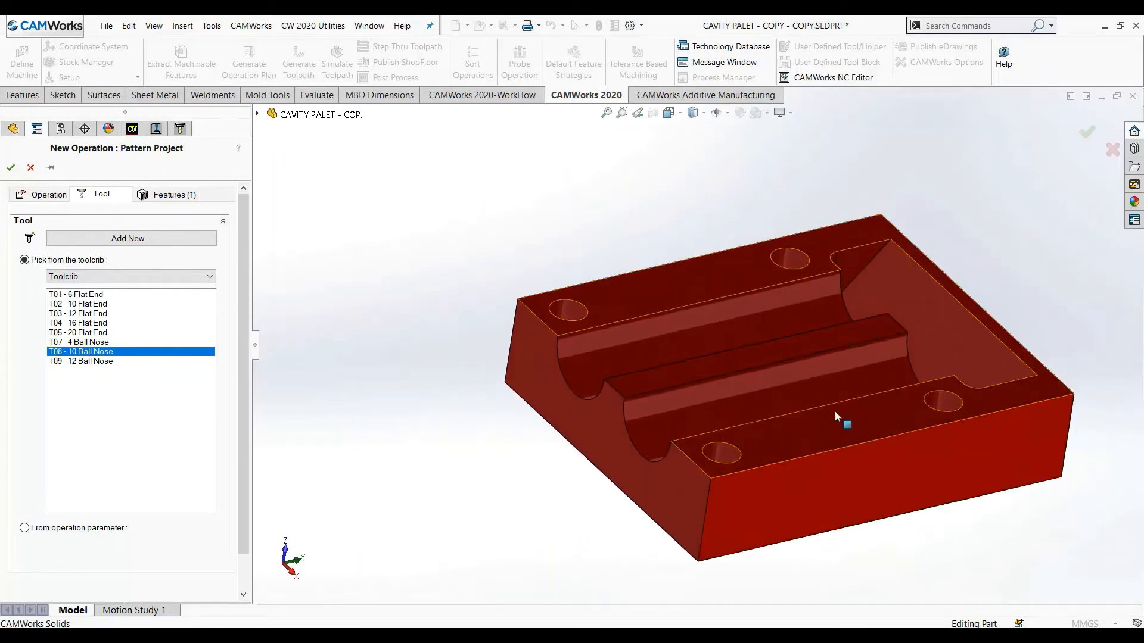
scroll(833, 435, down, 5)
click(11, 167)
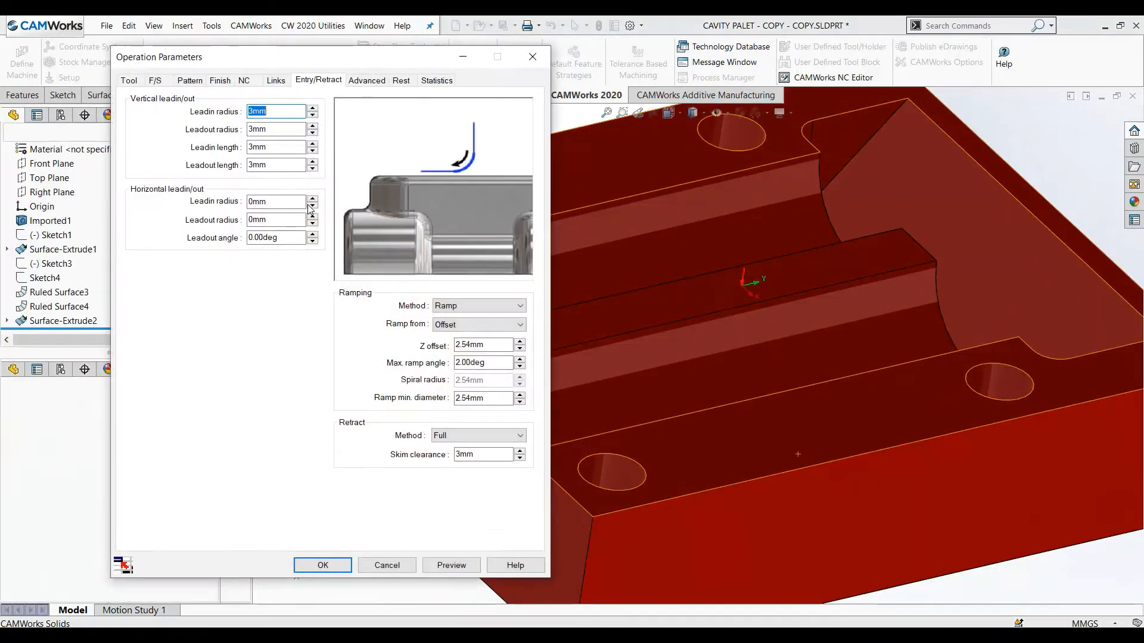
- Set the XY stepover cut amount of the Pattern Project operation to 0.2 mm and review its finish allowances
click(190, 81)
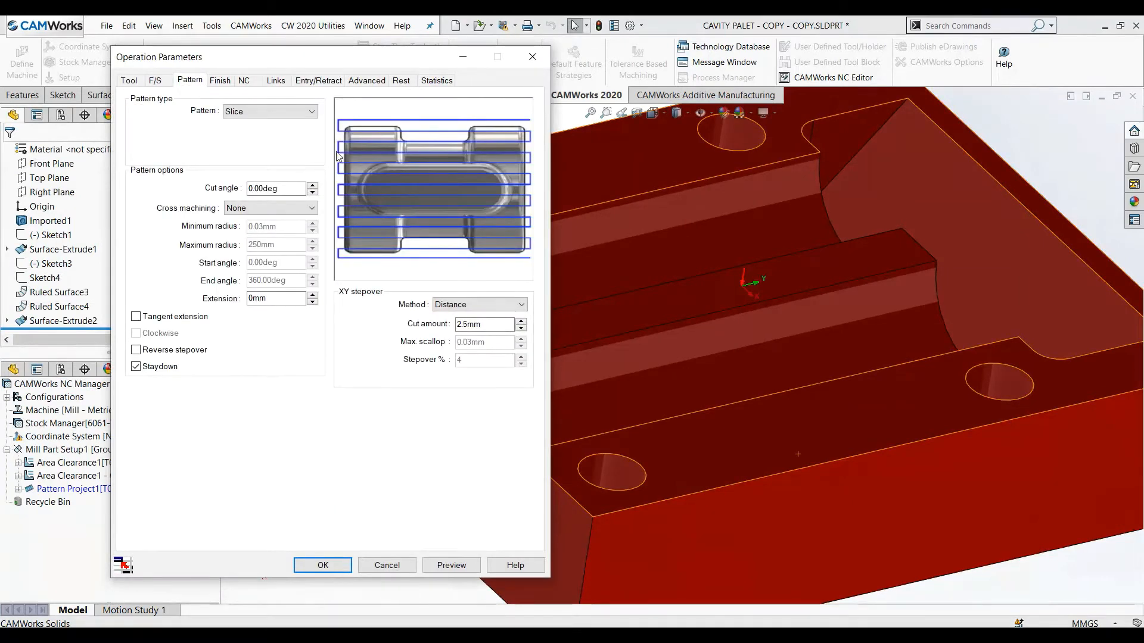
drag(499, 325, 398, 338)
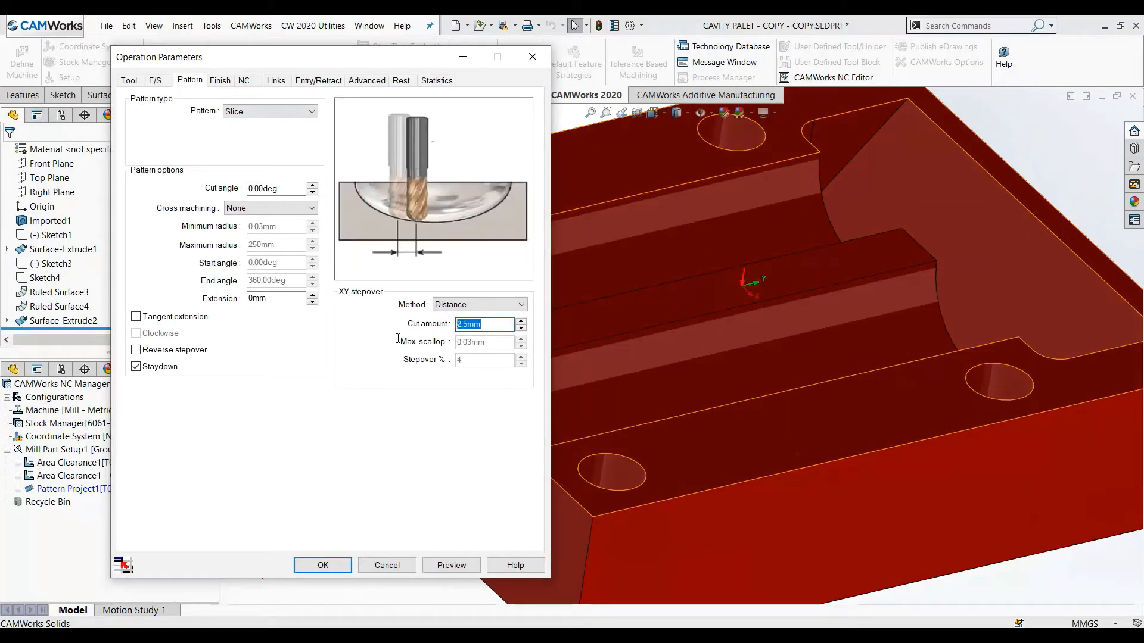
key(BackSpace)
text(.2)
click(220, 82)
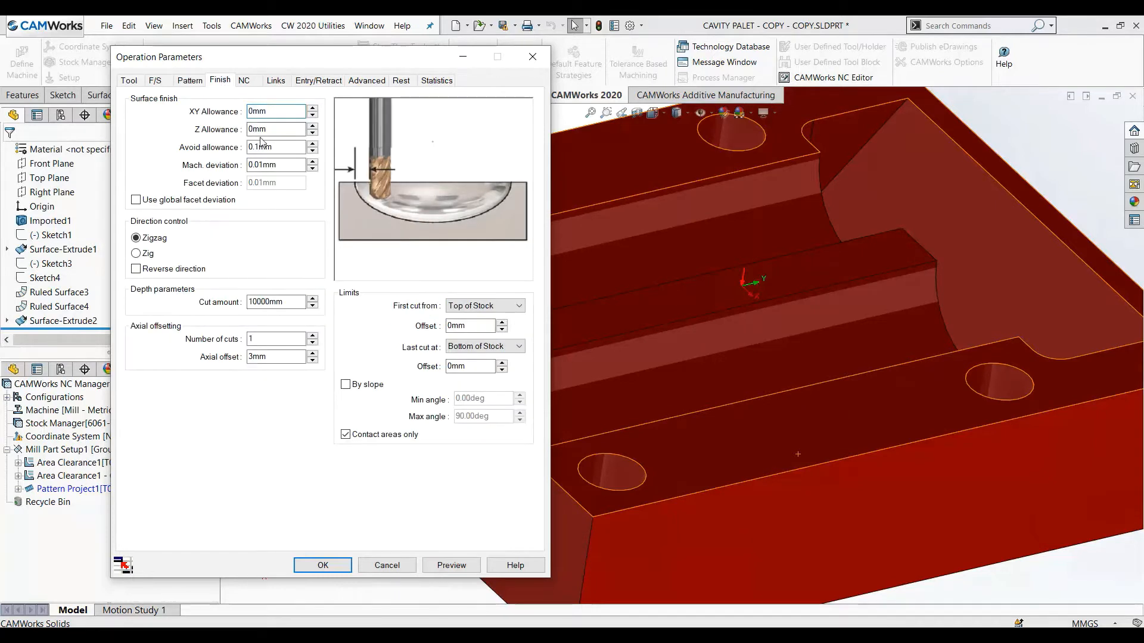
click(282, 131)
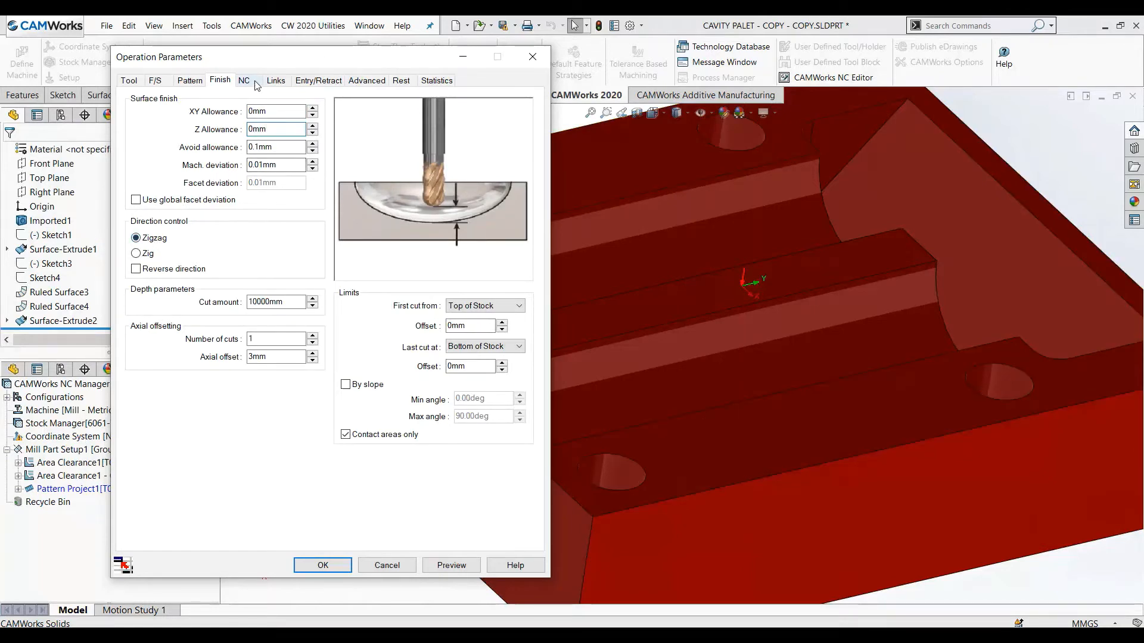
- Choose Straight Line as the link type for the Pattern Project operation
click(275, 81)
click(270, 113)
click(268, 123)
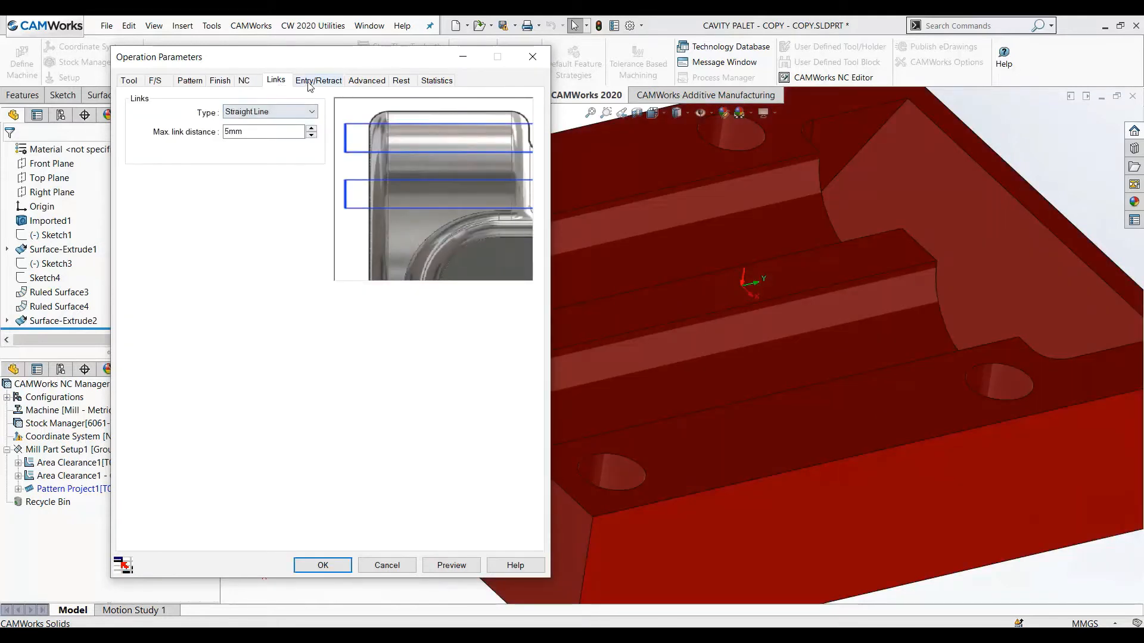
- Set the vertical lead-in and lead-out radii to 0, change the ramping method to Plunge, and accept the operation parameters
click(316, 81)
text(0)
key(Tab)
text(0)
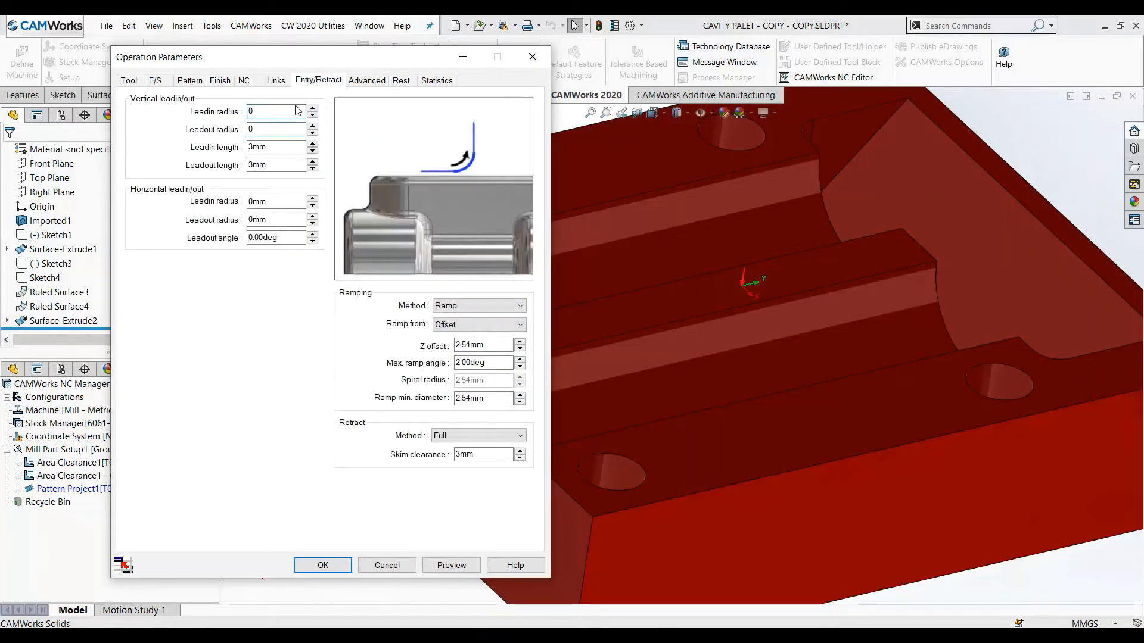
click(460, 307)
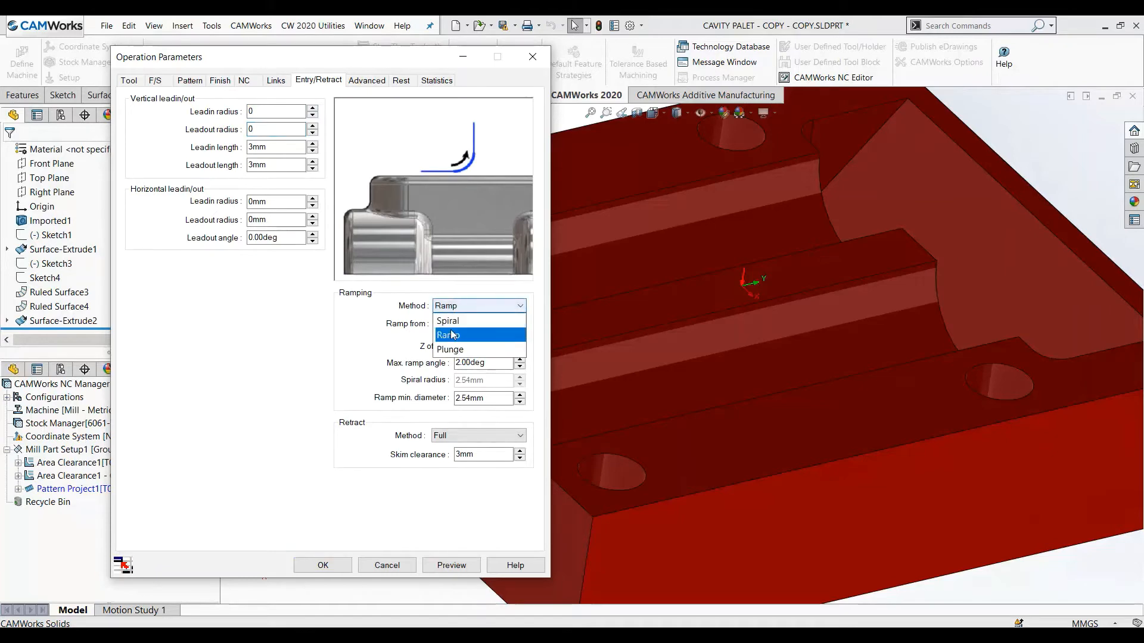
click(458, 348)
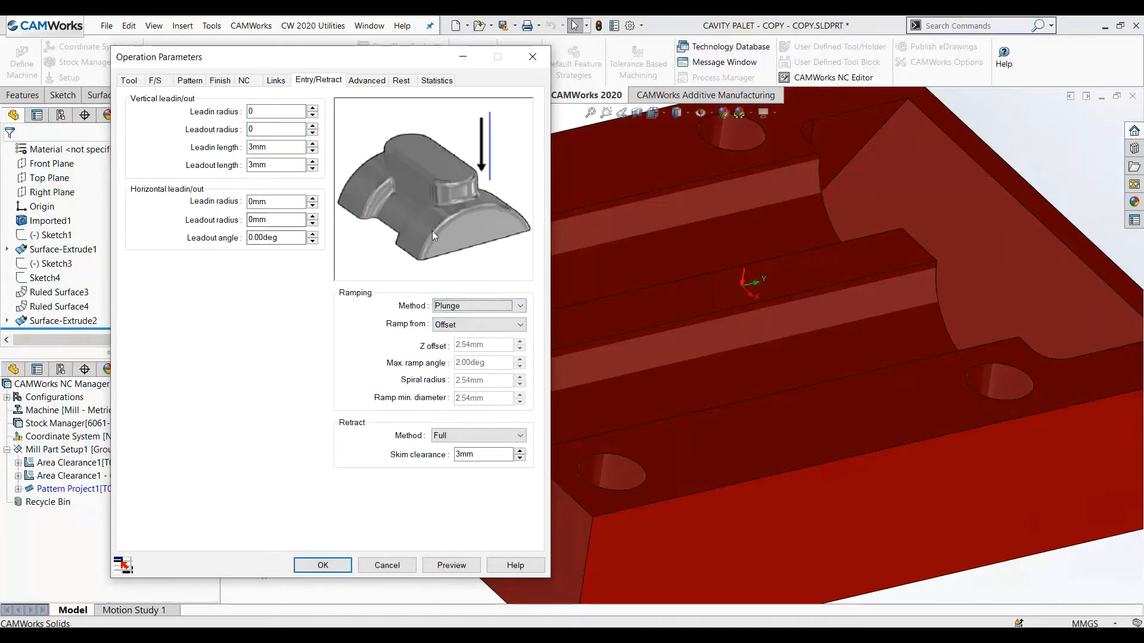
click(364, 81)
click(322, 563)
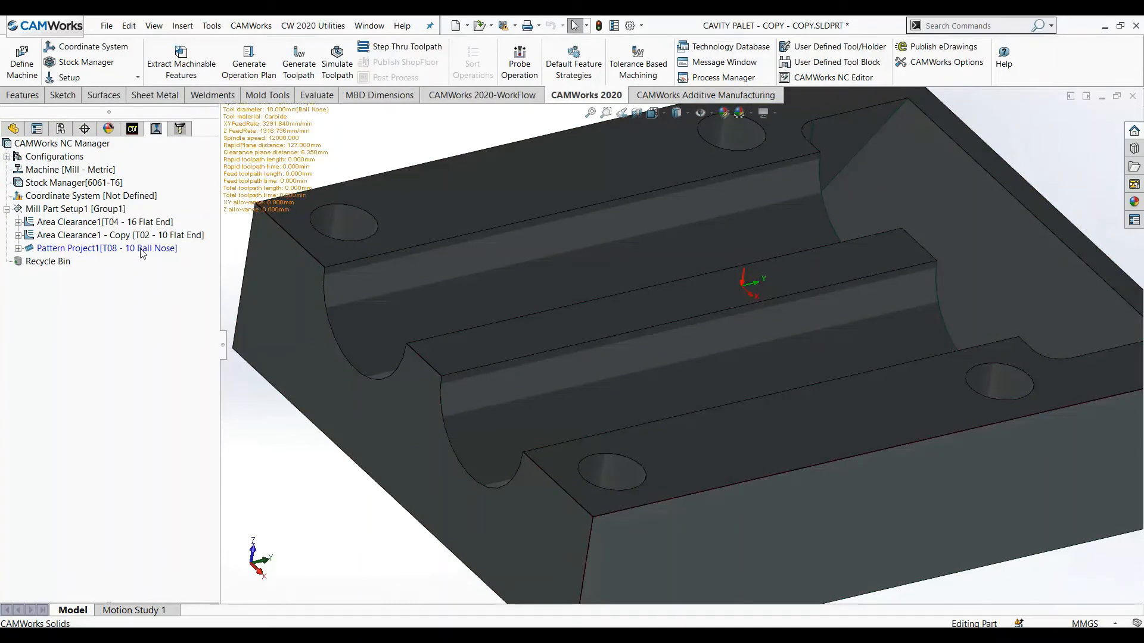
- Add a contain area to the Pattern Project operation from the +X side channel's face, using the Tool On Curve option
right_click(143, 253)
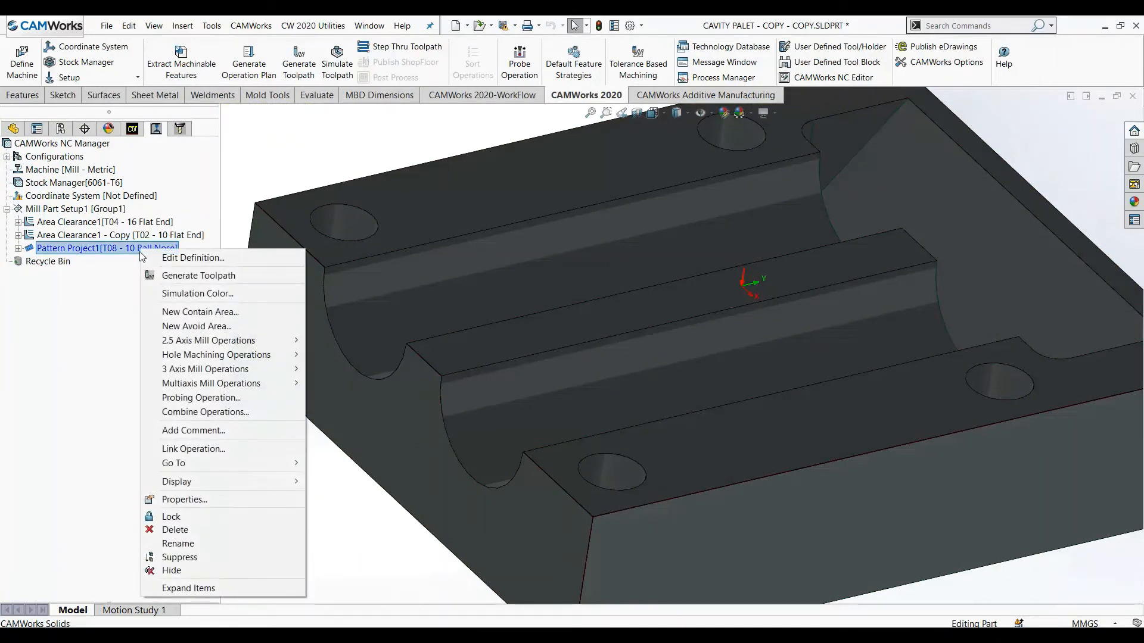
click(182, 316)
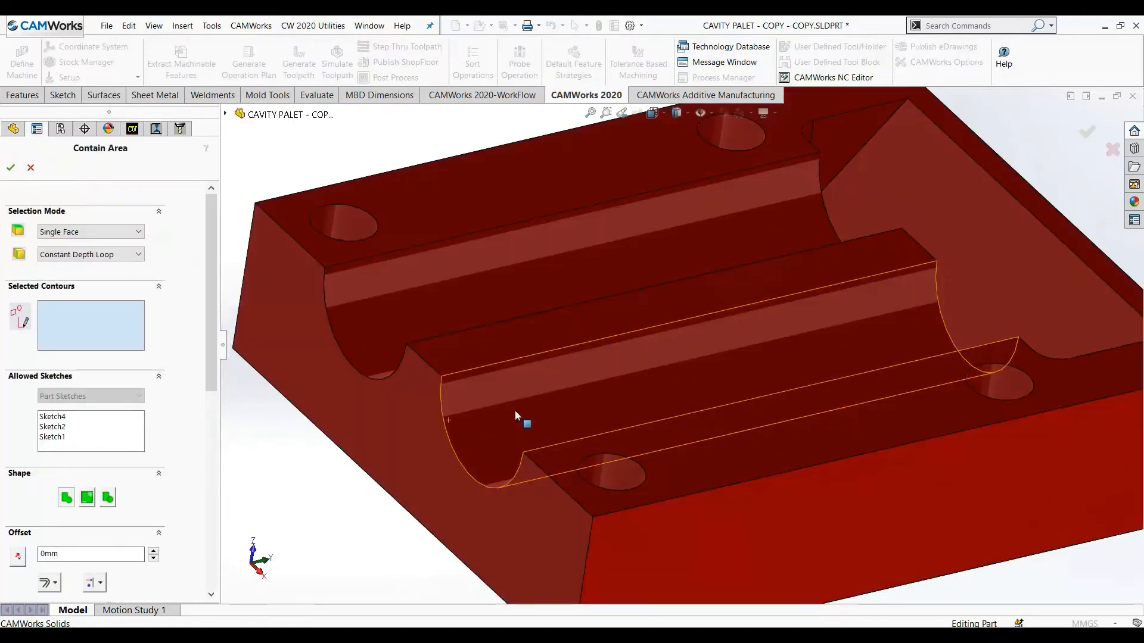
click(511, 414)
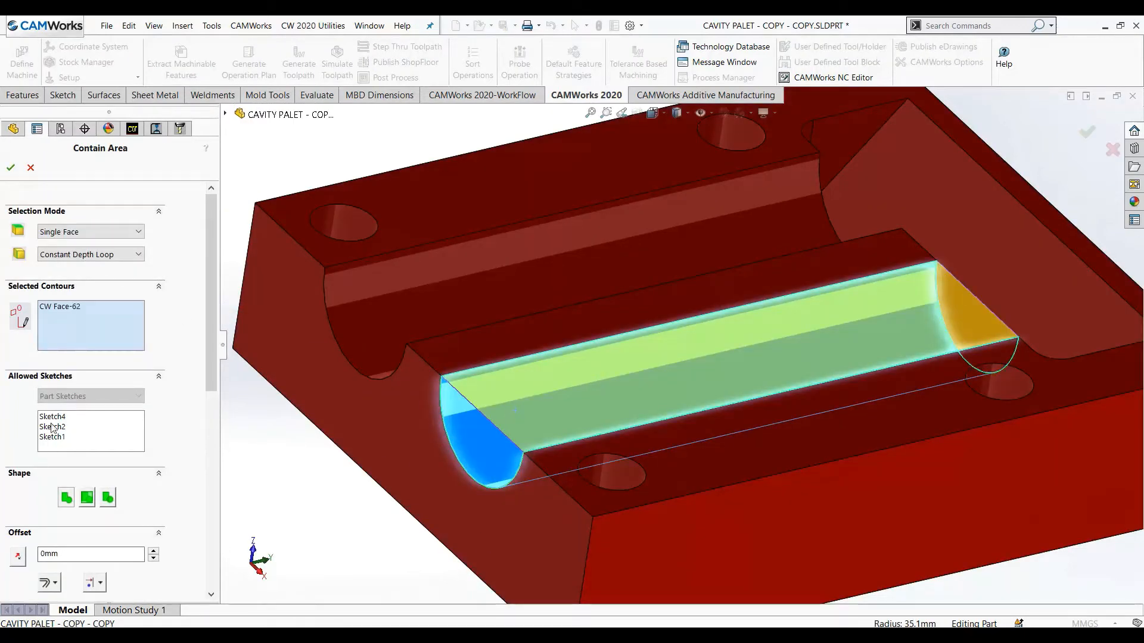
scroll(212, 349, down, 3)
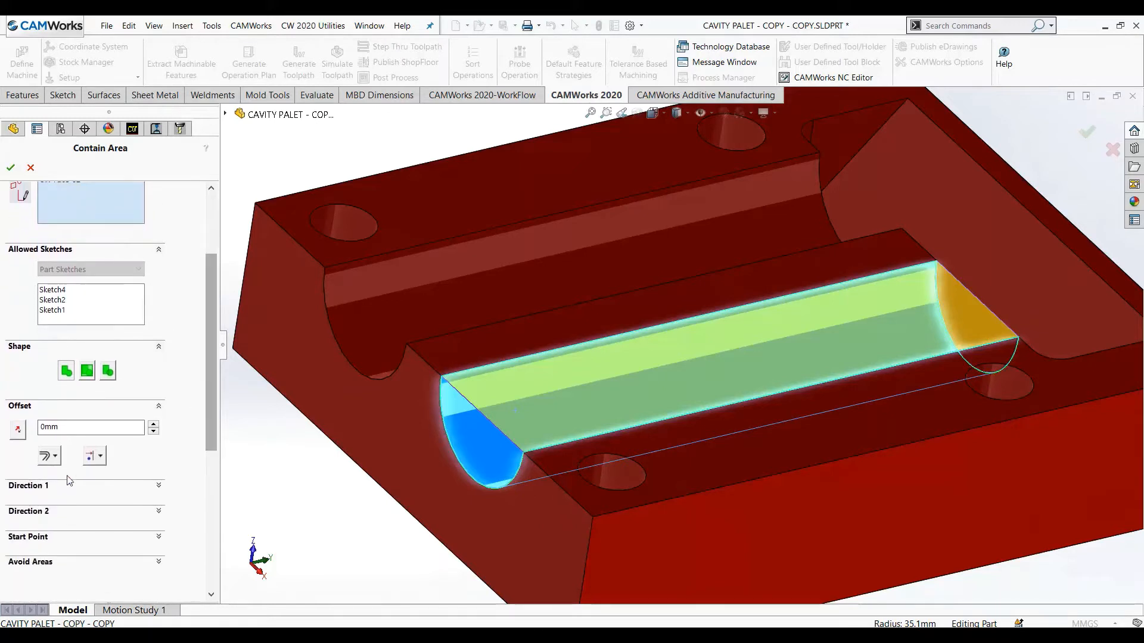
click(99, 457)
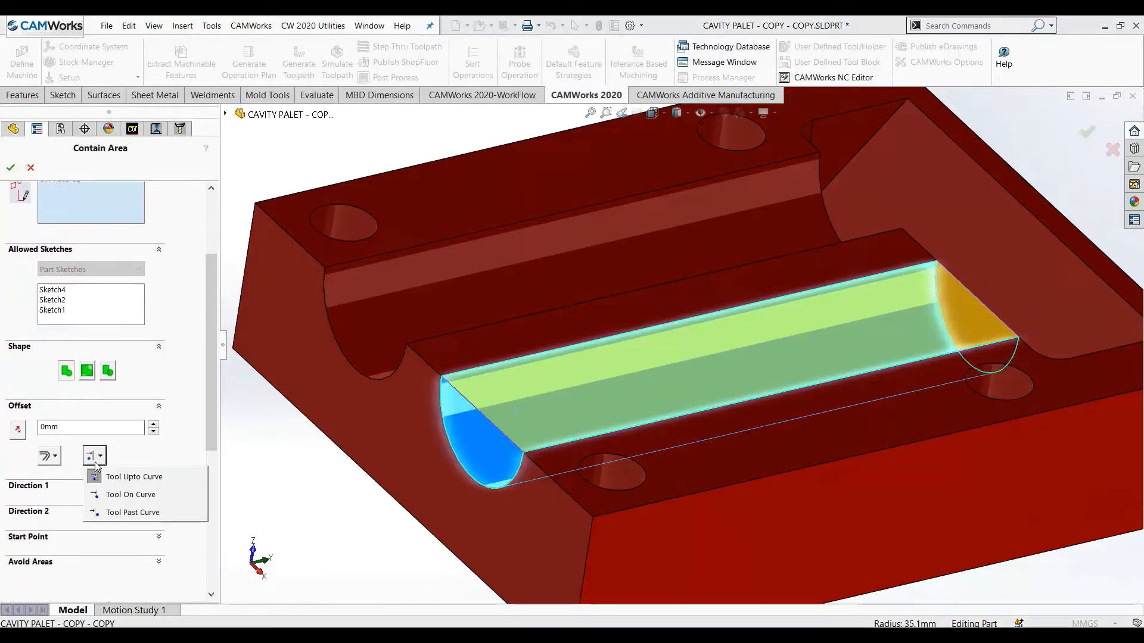
click(114, 495)
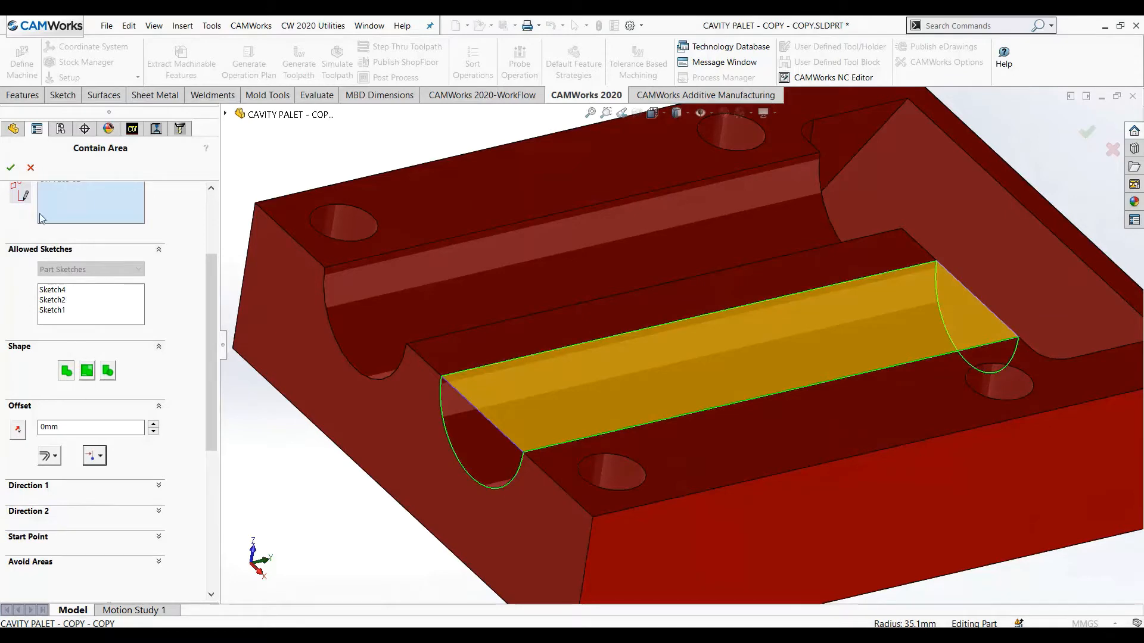
click(9, 168)
- Generate the Pattern Project toolpath and briefly play it in Step Through Toolpath
right_click(137, 250)
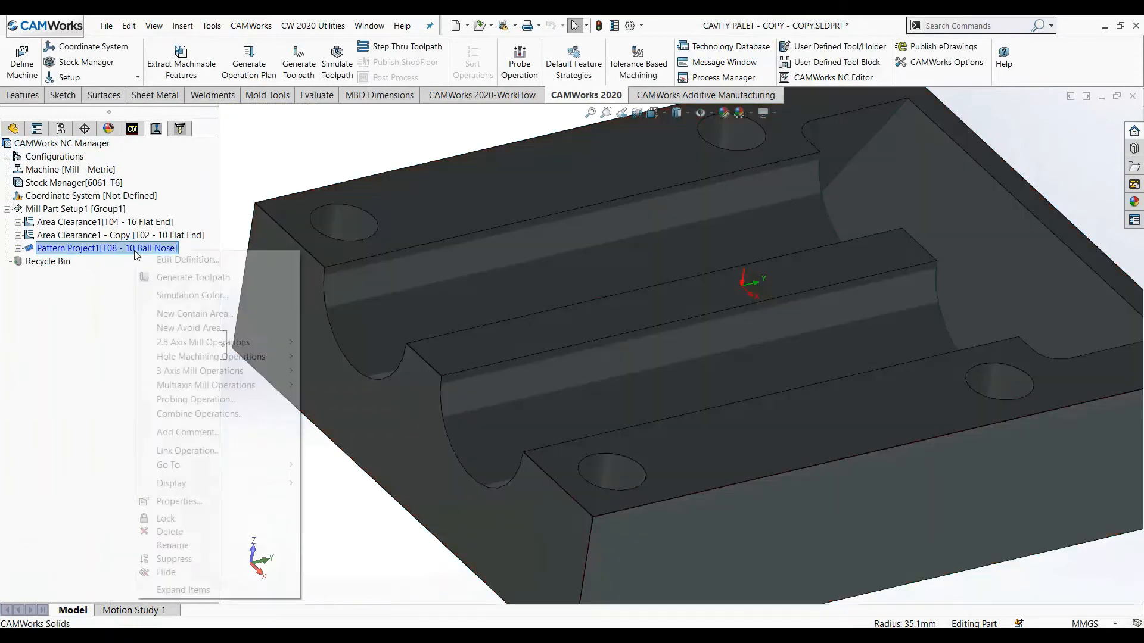
click(150, 277)
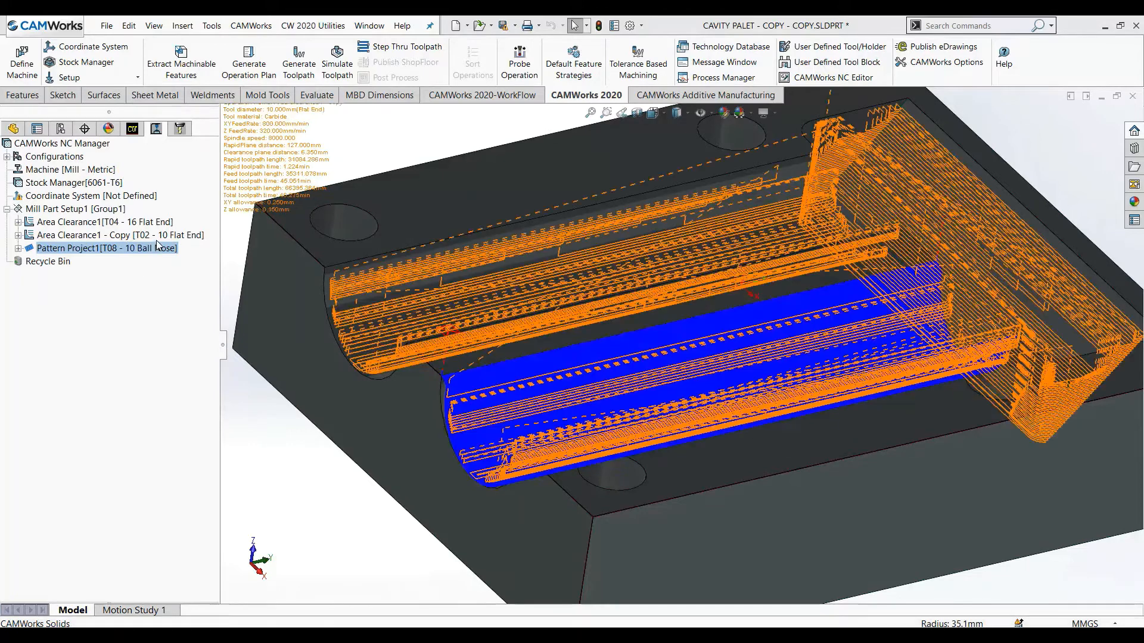
right_click(158, 238)
right_click(152, 245)
click(170, 279)
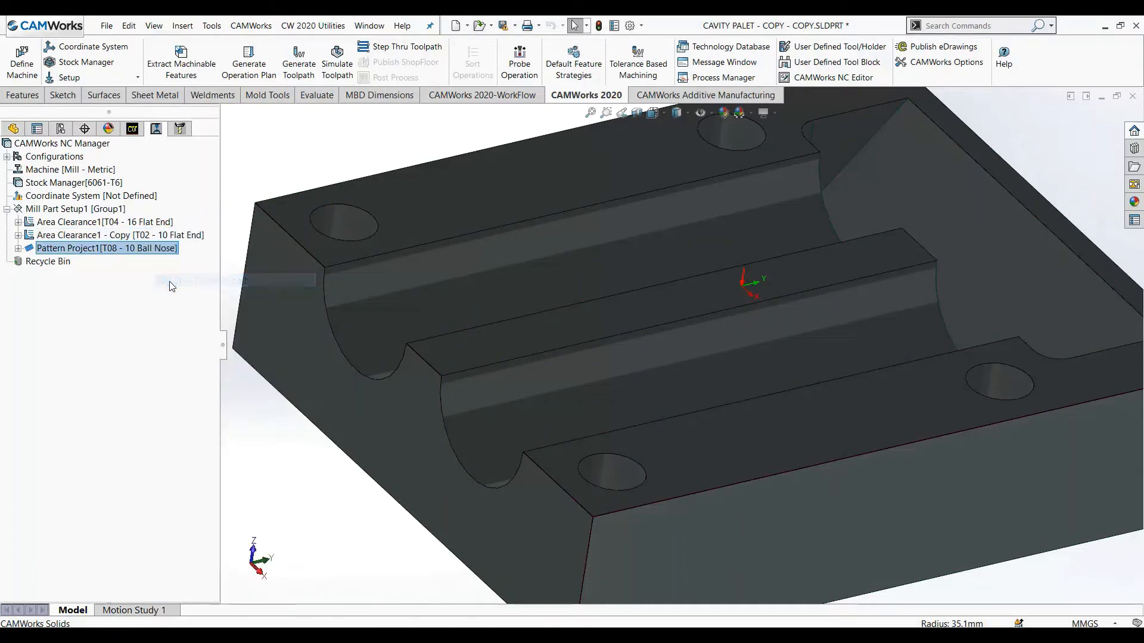
click(37, 243)
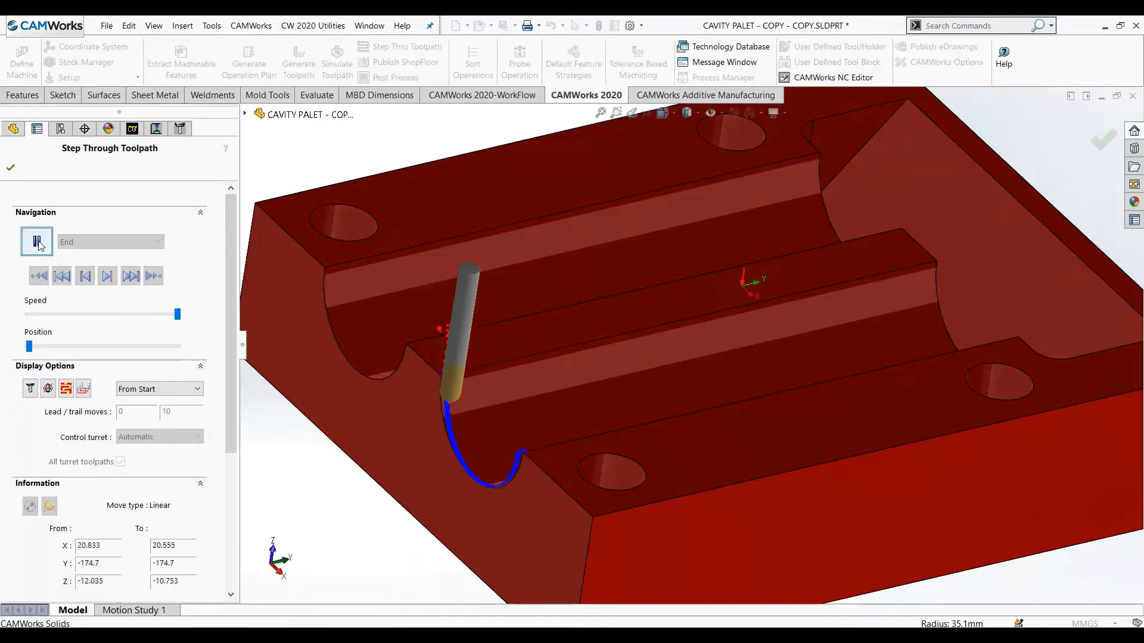
click(38, 244)
click(11, 168)
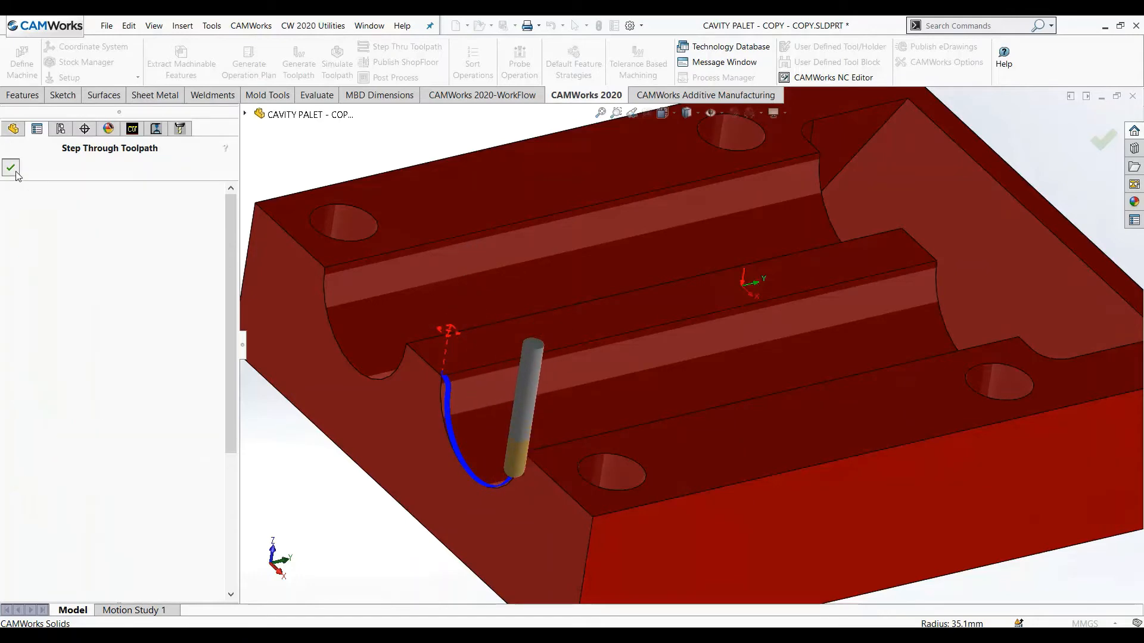
- Examine how the Pattern Project toolpath follows the upper edges of the finished channel, from the front and at an angle
click(391, 525)
key(ctrl+8)
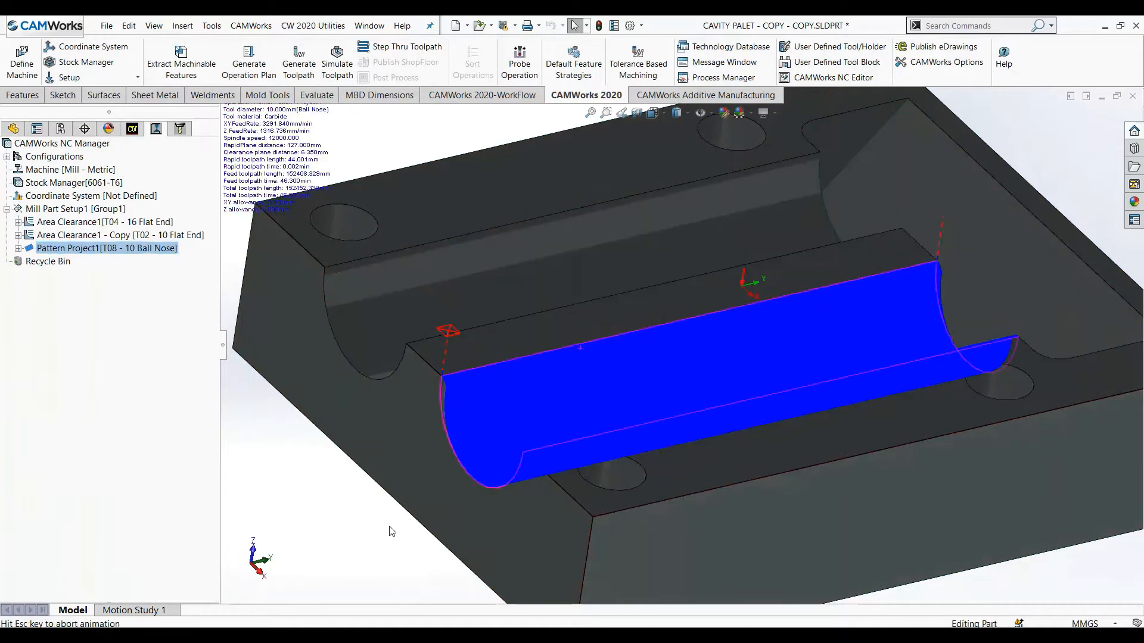
key(ctrl+1)
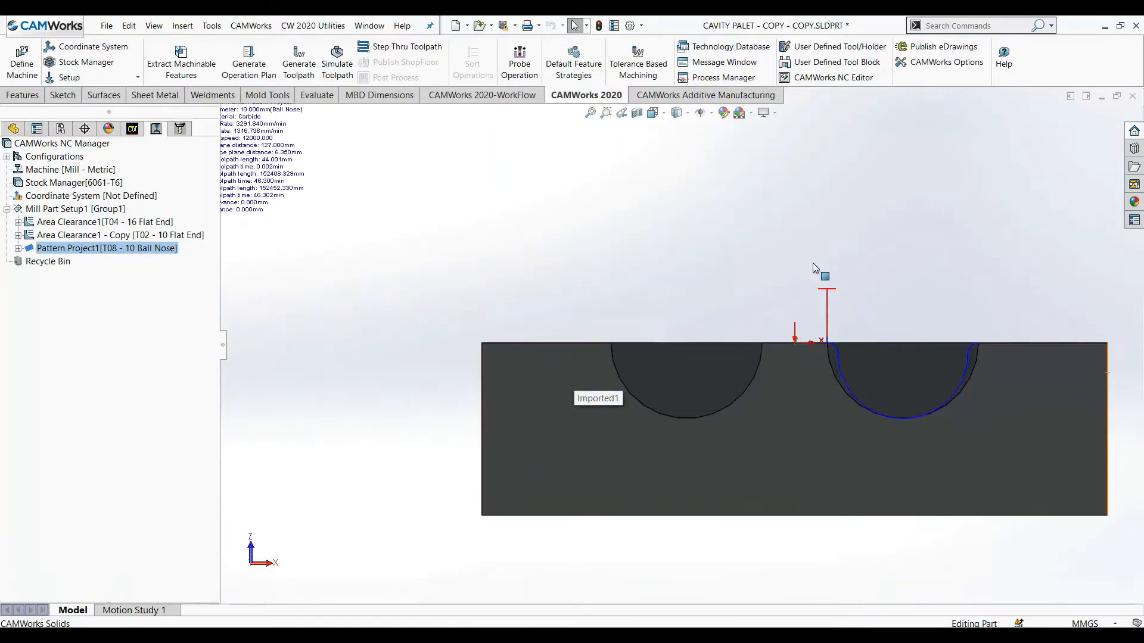
scroll(880, 361, down, 3)
scroll(798, 343, down, 5)
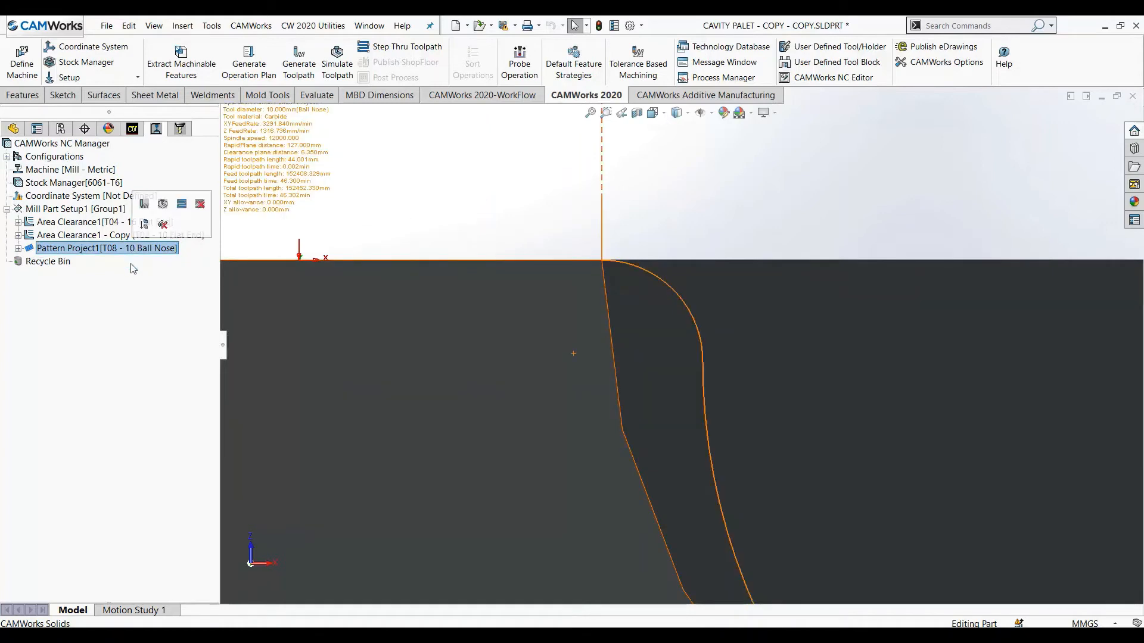
click(676, 206)
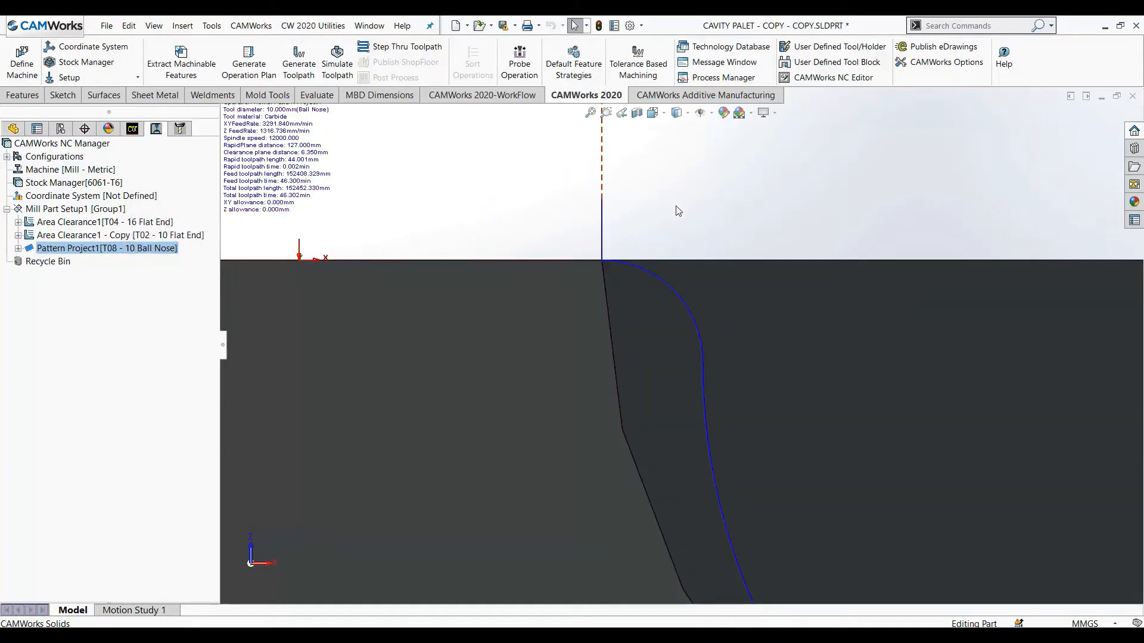
scroll(679, 213, up, 5)
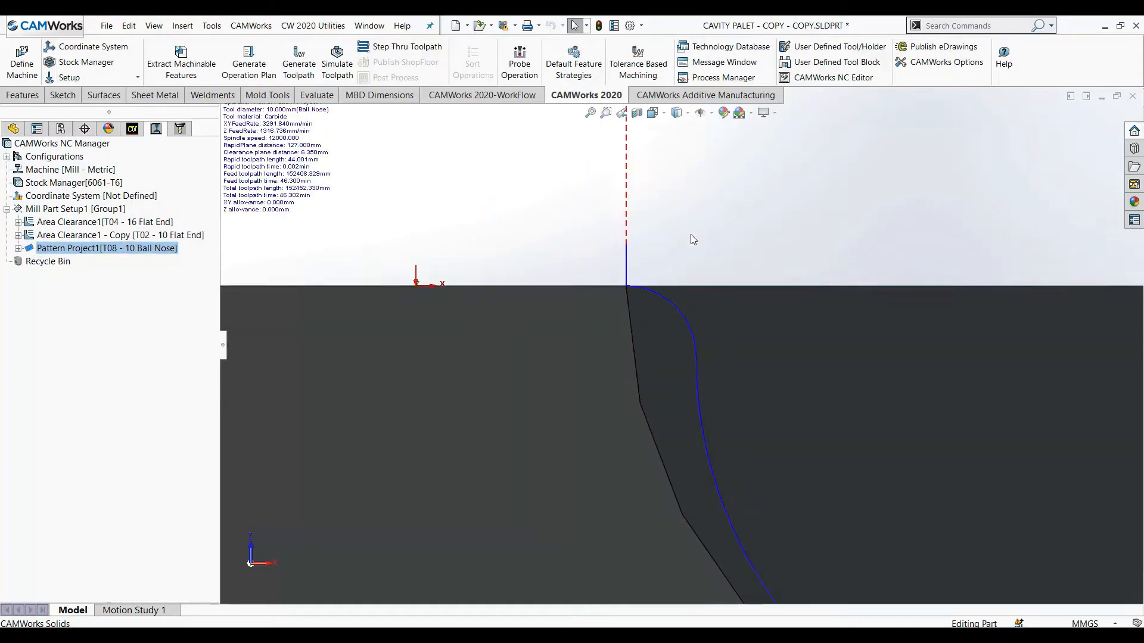
middle_drag(795, 291, 606, 410)
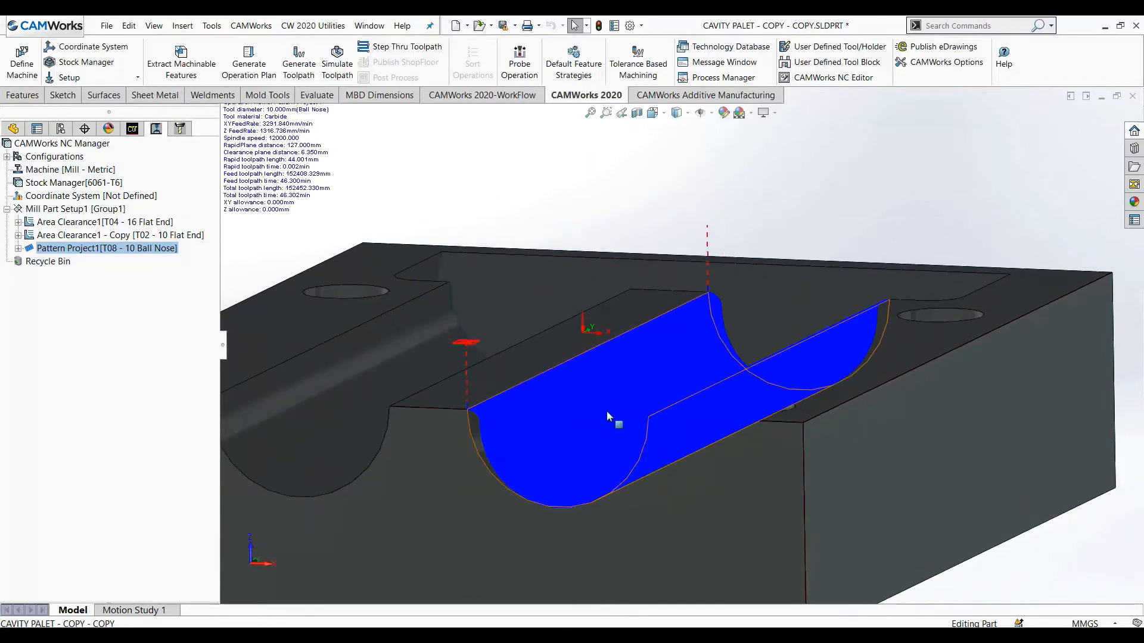
scroll(513, 415, down, 6)
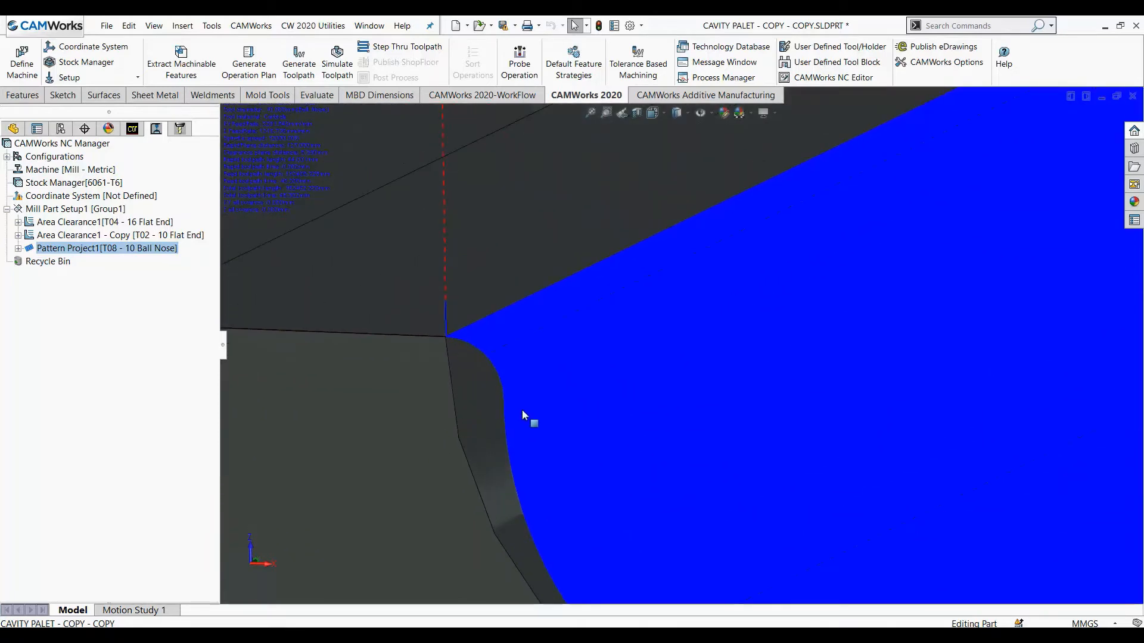
click(586, 116)
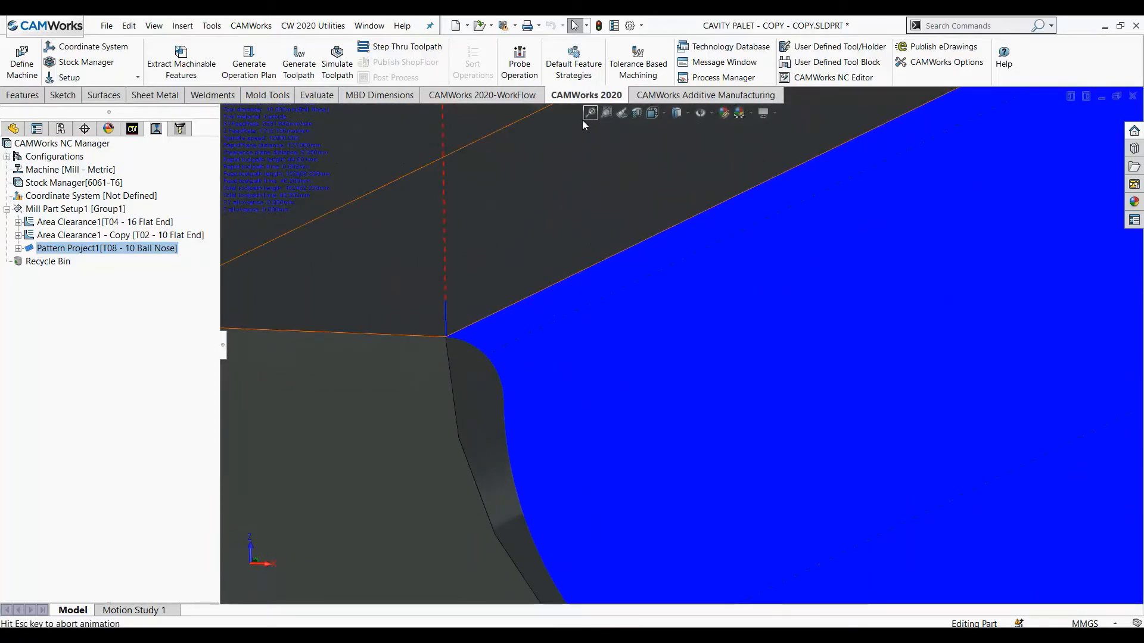
middle_drag(810, 208, 704, 377)
scroll(705, 377, down, 3)
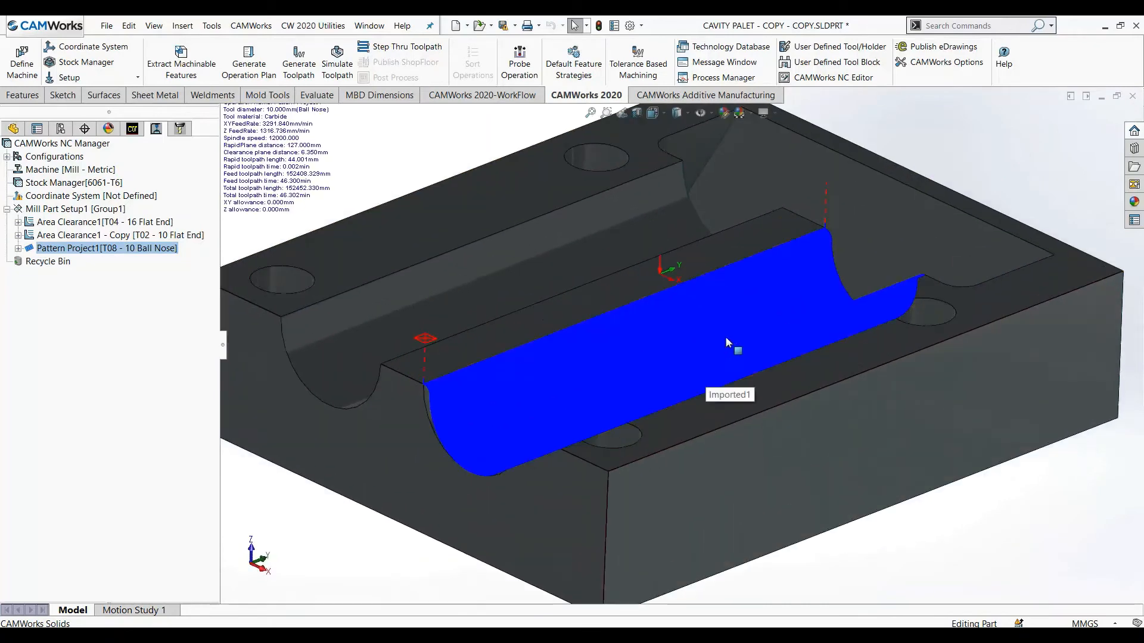
- Create 10 mm tangent ruled surfaces rising from both upper edges of the +X side channel, with Trim and knit turned off
click(14, 128)
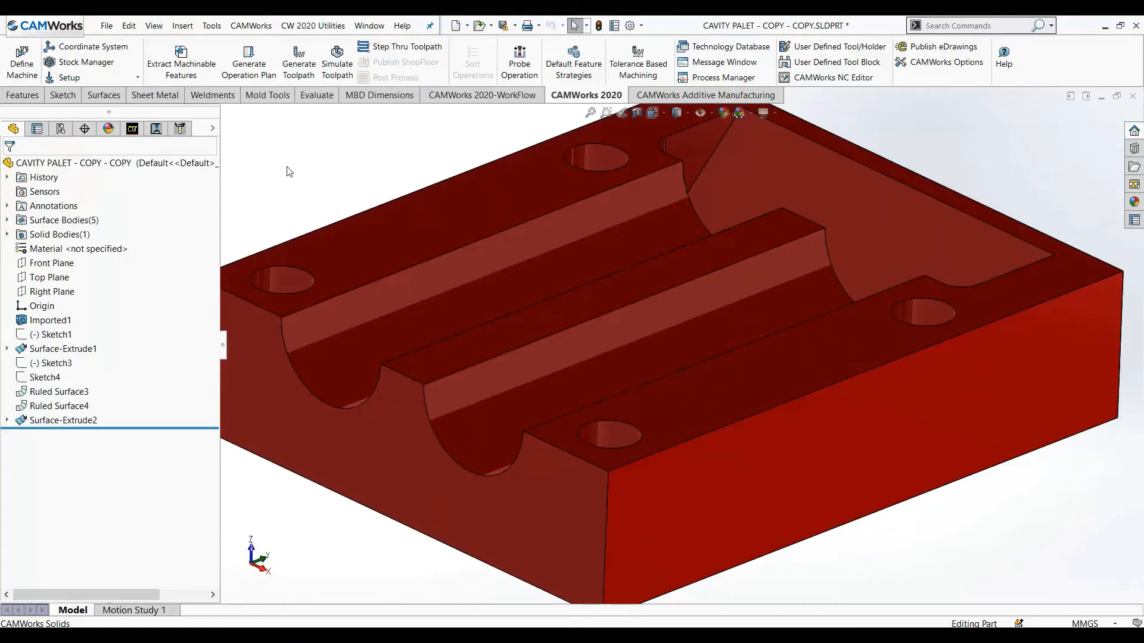
click(105, 96)
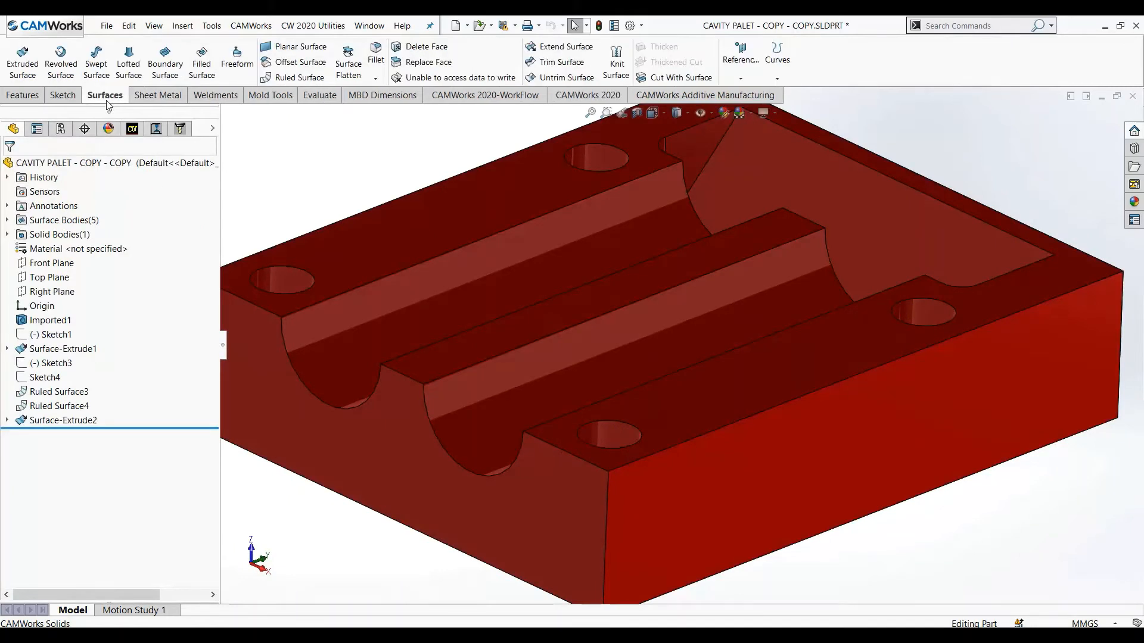
click(299, 77)
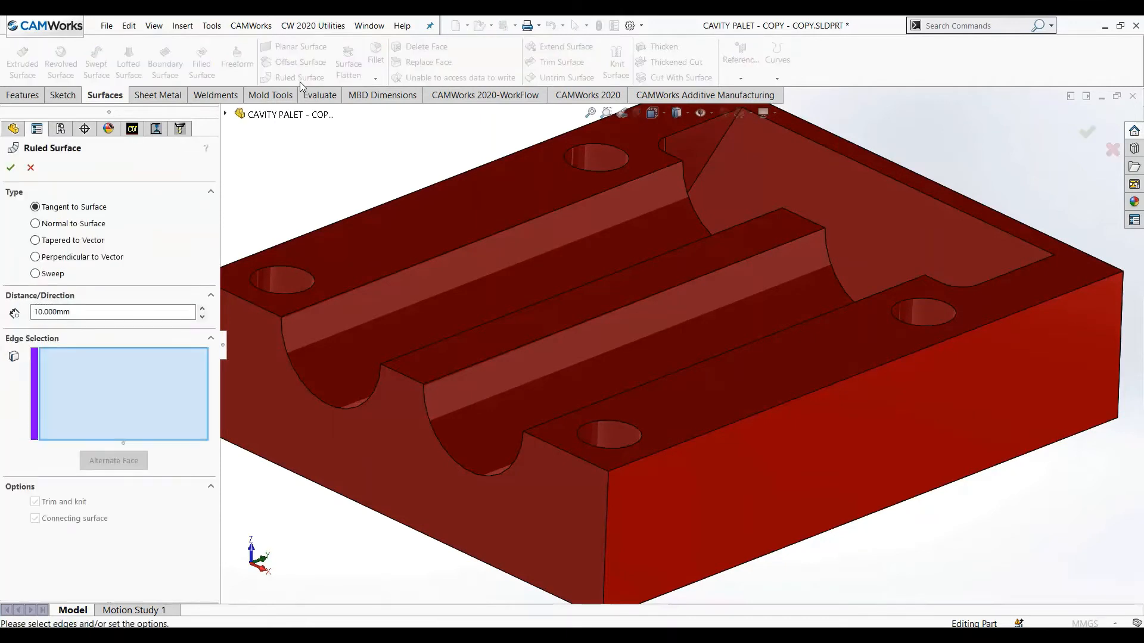
click(481, 364)
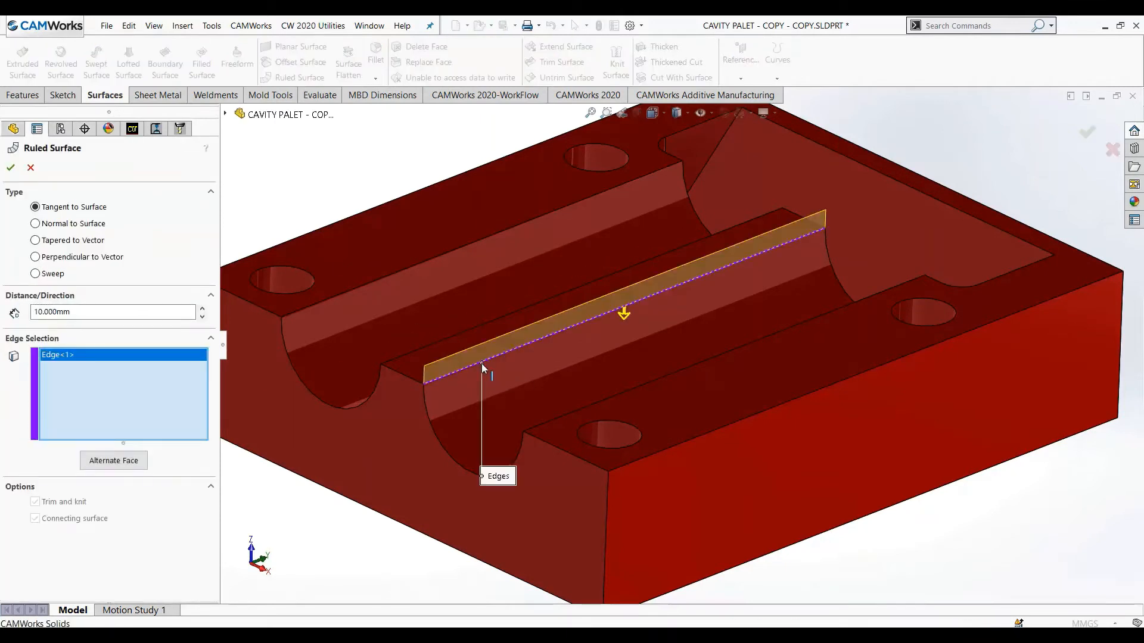
click(594, 407)
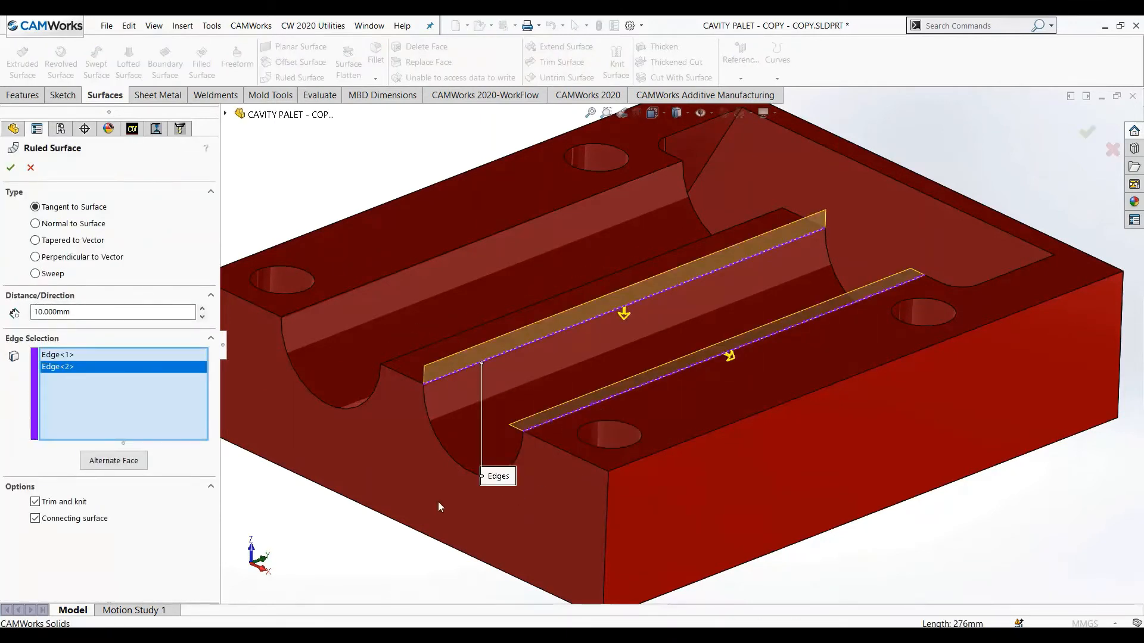
click(136, 461)
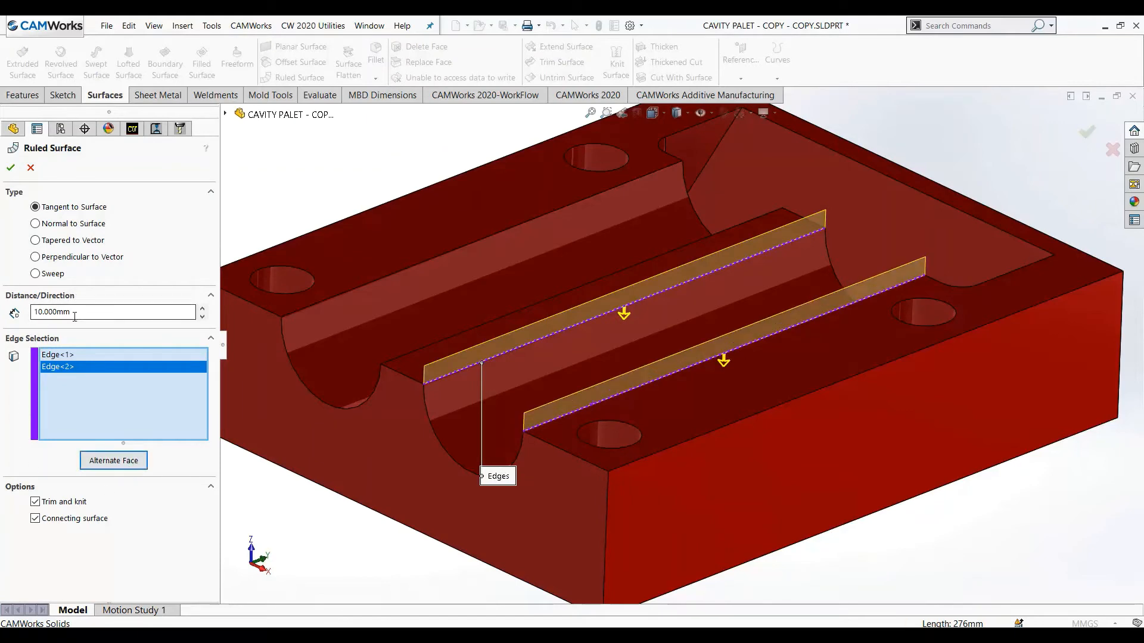
click(53, 503)
click(11, 167)
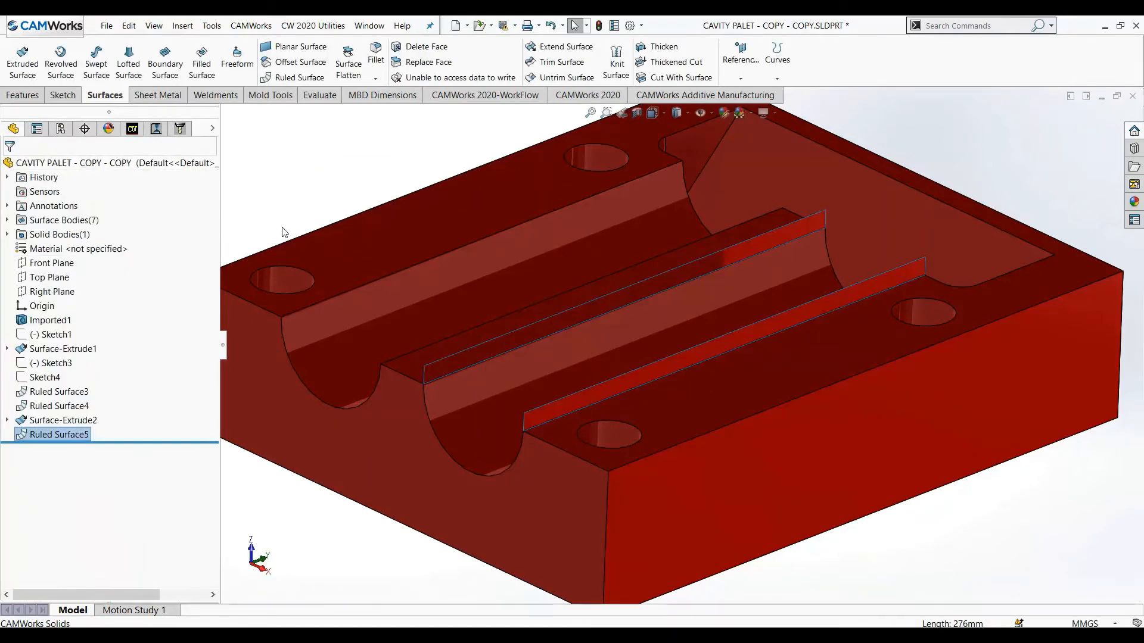
click(321, 166)
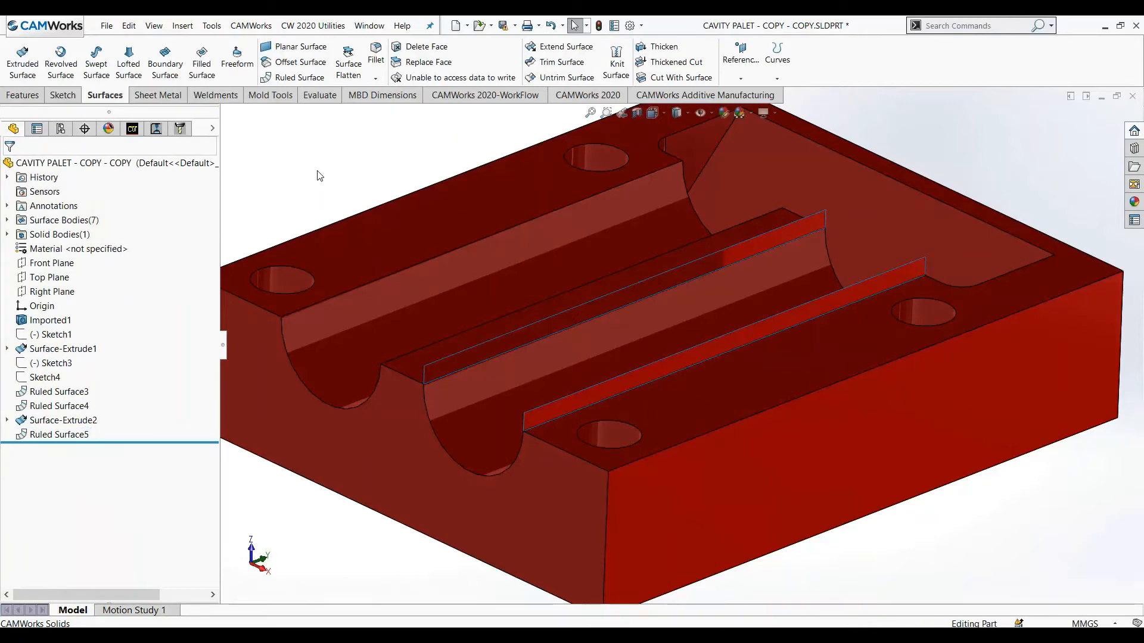
- Add the two new ruled surfaces to the selected faces of the multi surface feature, skipping the CAM data rebuild
click(133, 130)
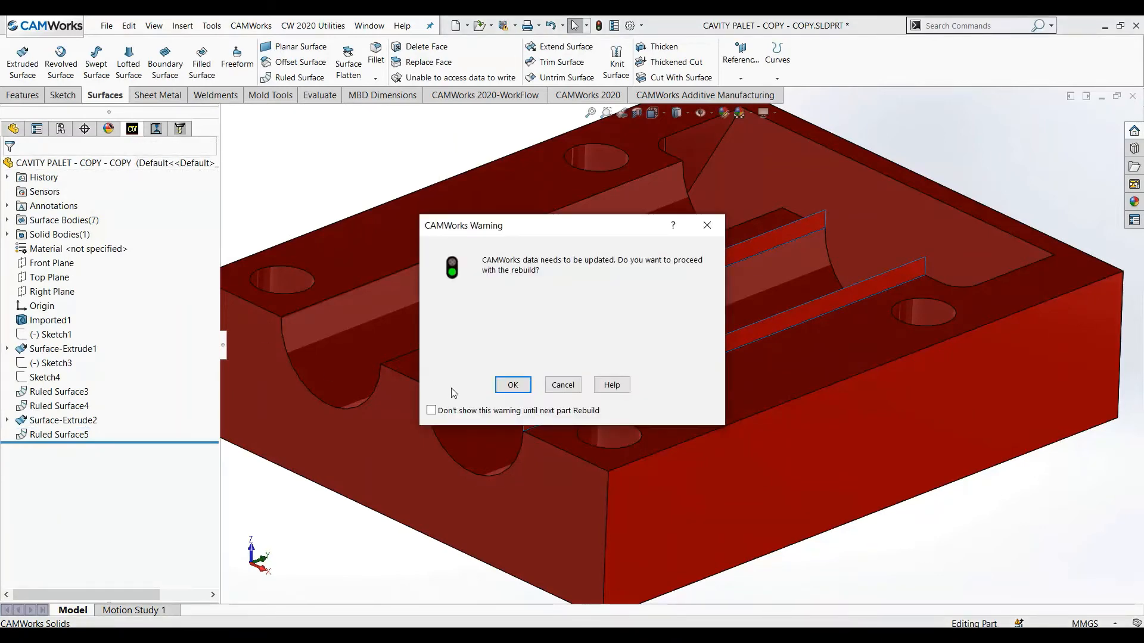
click(563, 385)
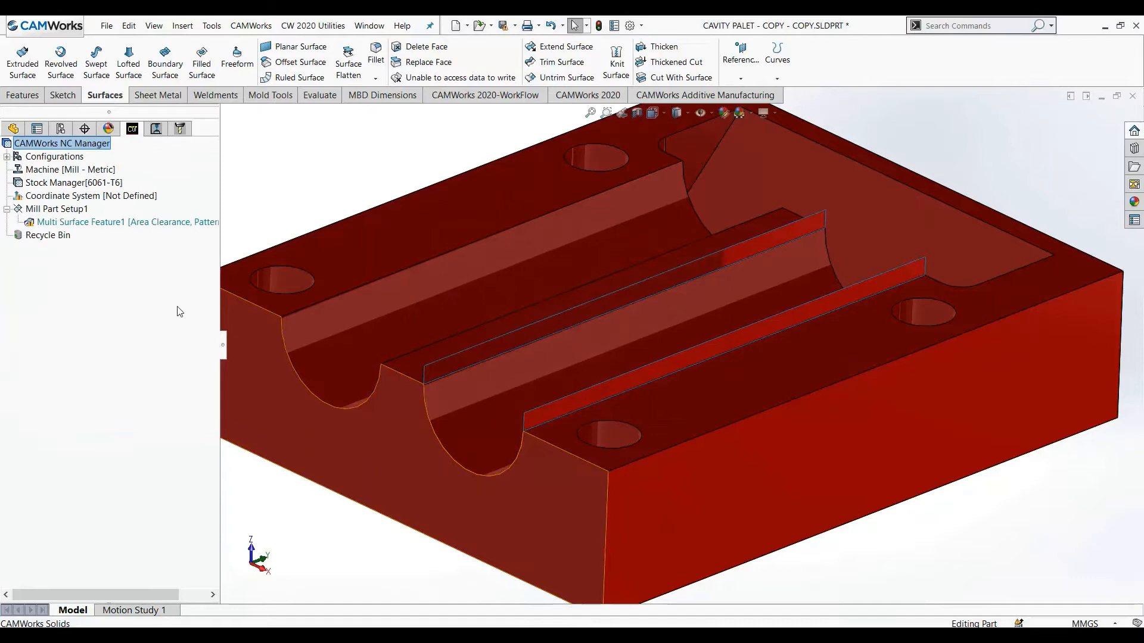
right_click(153, 224)
click(165, 232)
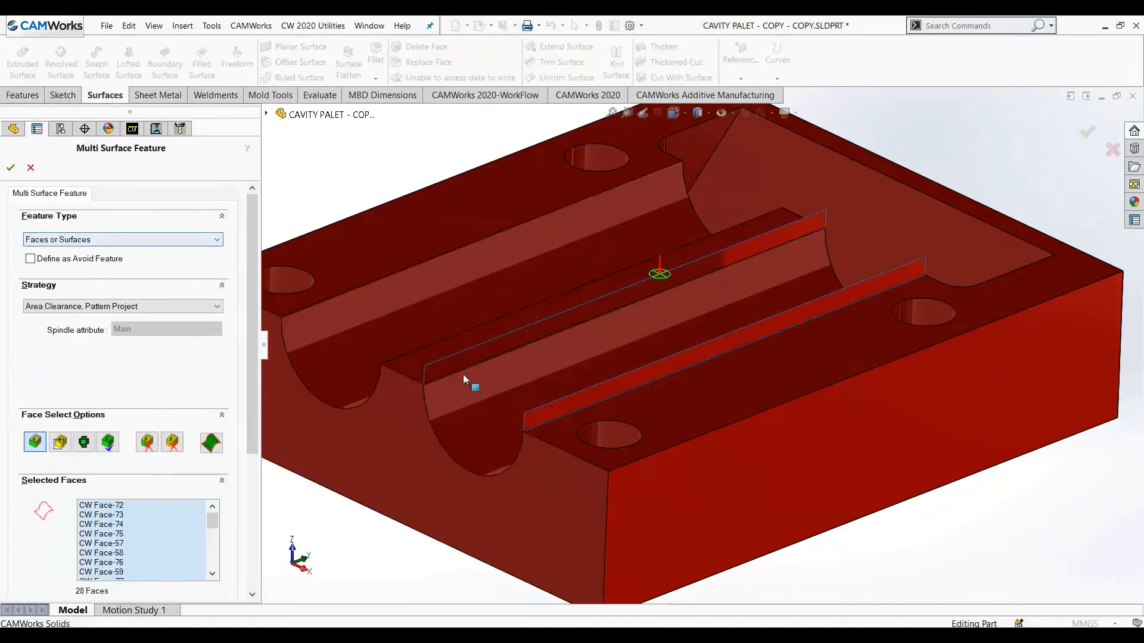
scroll(465, 375, down, 5)
middle_drag(604, 417, 738, 407)
click(566, 571)
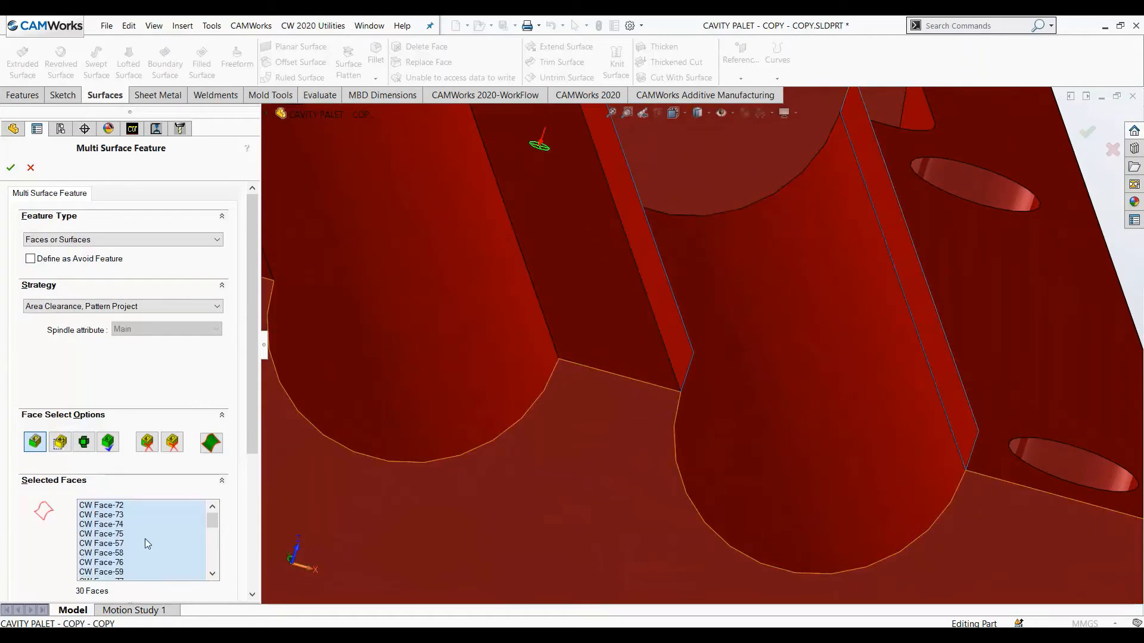
click(9, 170)
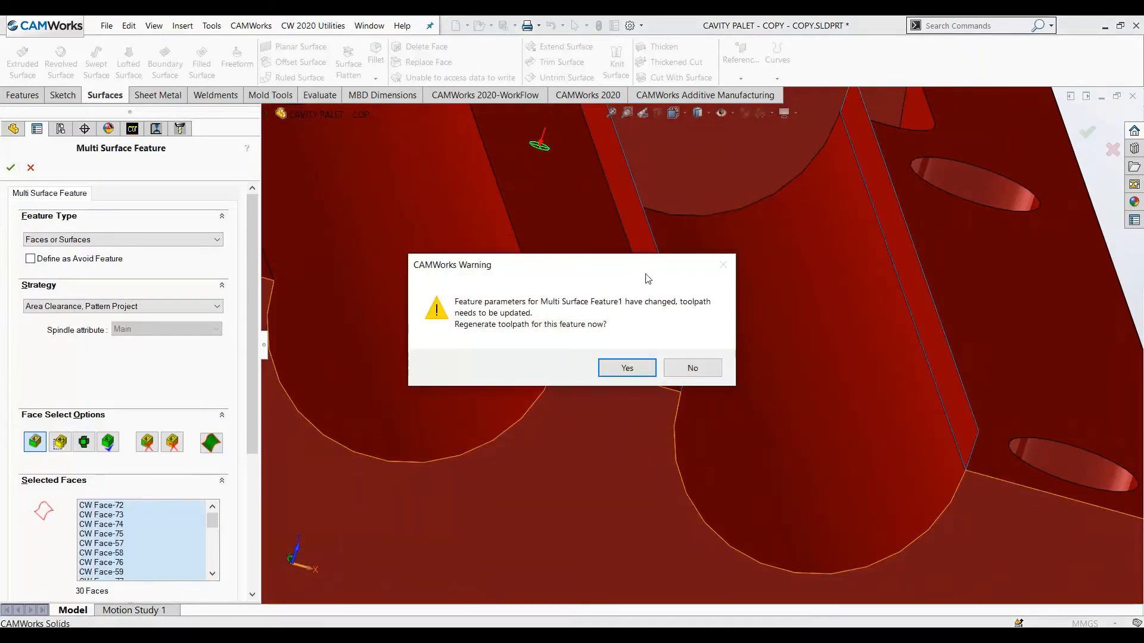
- Regenerate the multi surface feature's toolpaths, suppressing the rebuild warning until the next part rebuild and declining the data update
click(640, 371)
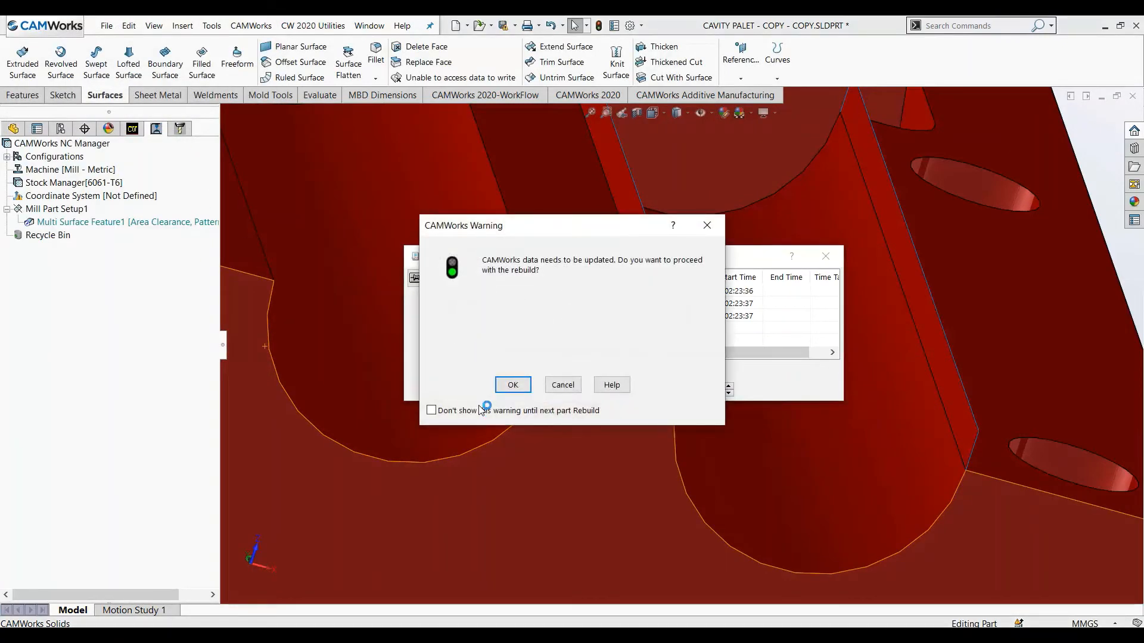
click(494, 411)
click(575, 382)
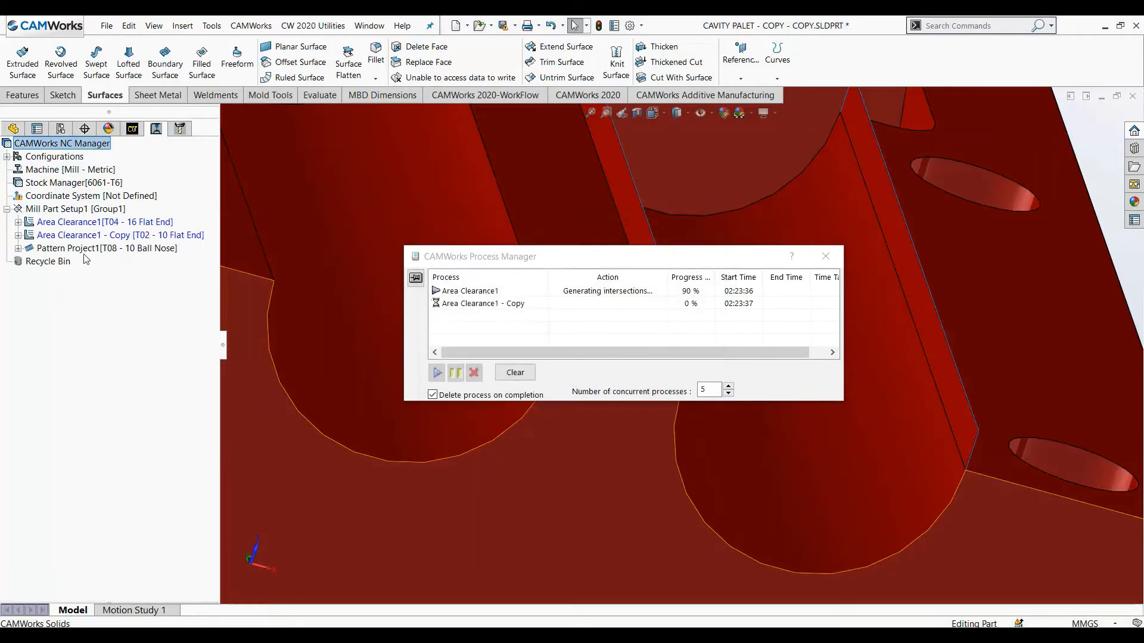
- Set the Pattern Project operation's first cut limit to User Defined in its finish parameters
click(90, 248)
right_click(89, 250)
click(120, 236)
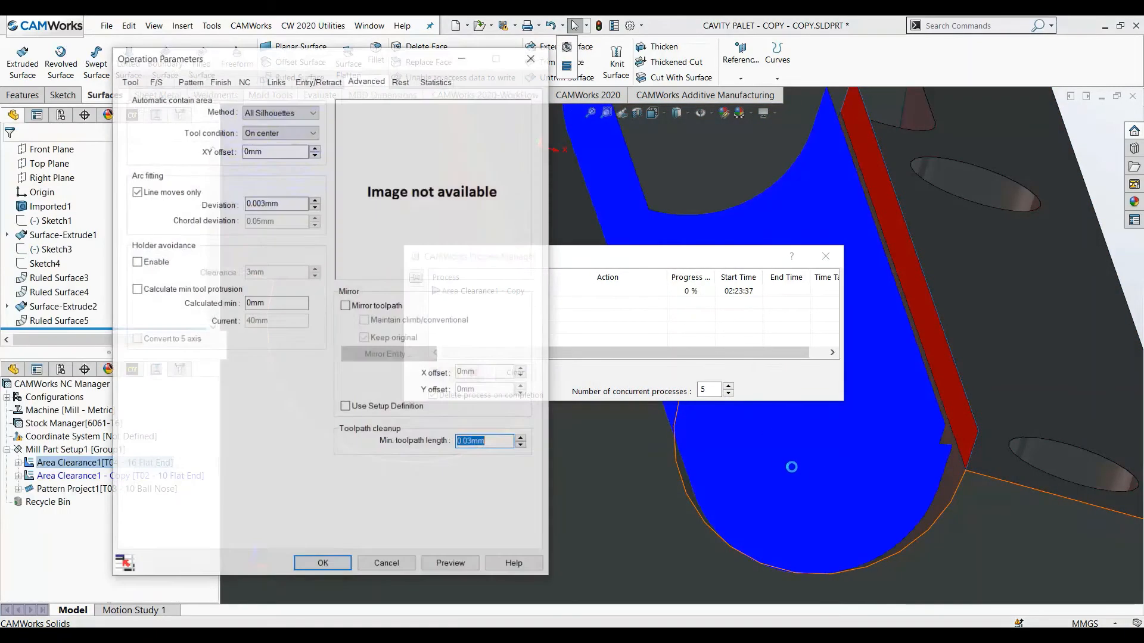
scroll(731, 378, up, 3)
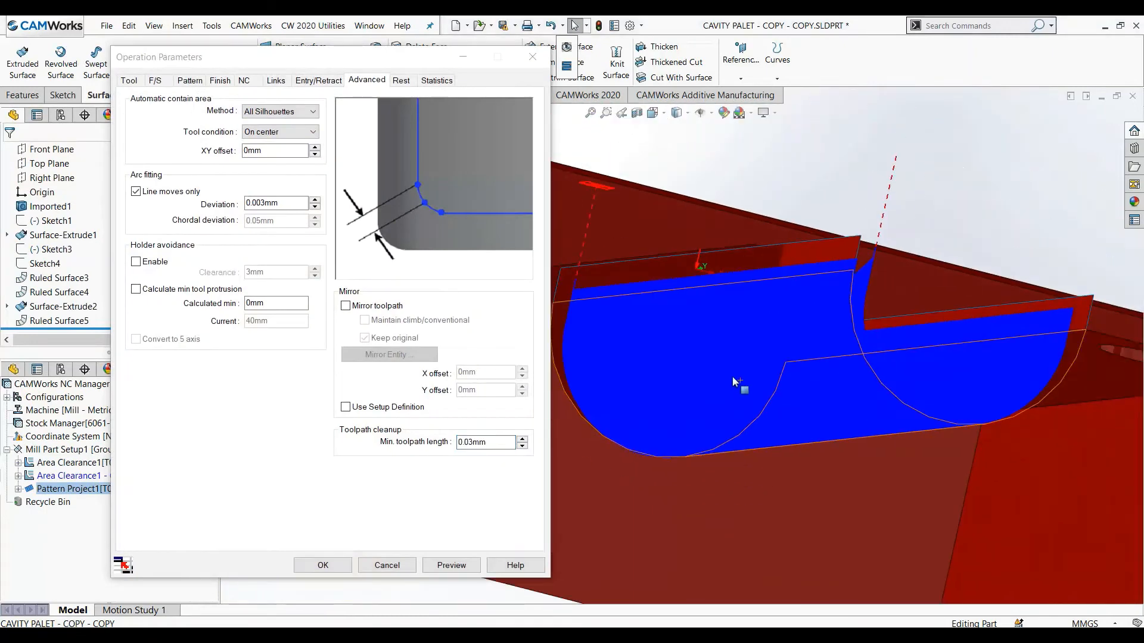
scroll(582, 335, down, 3)
scroll(697, 298, down, 2)
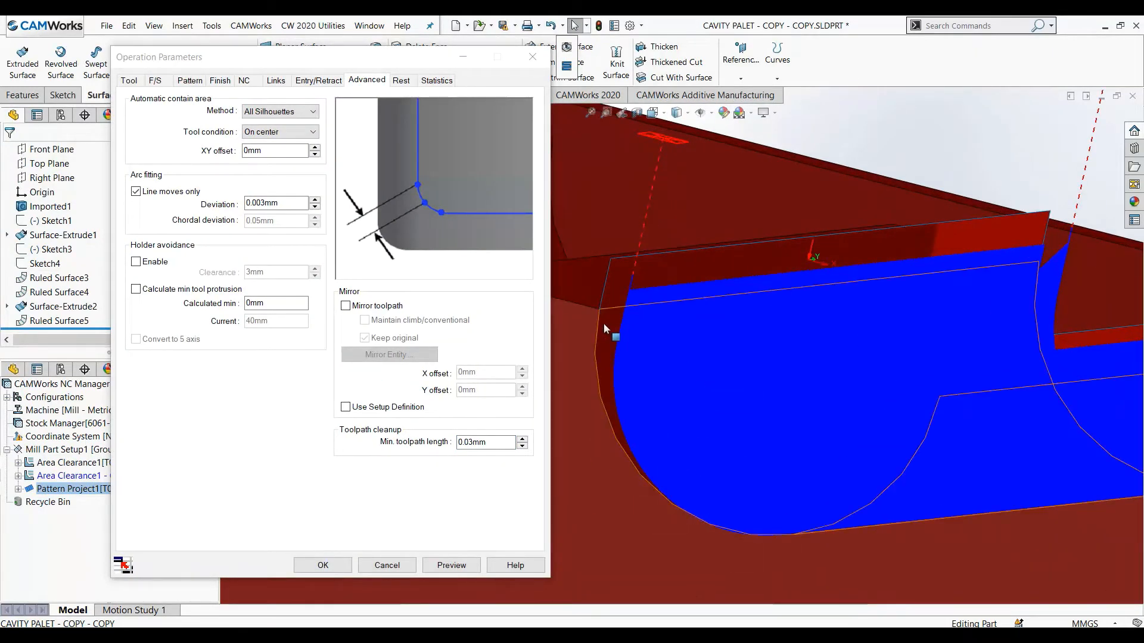
scroll(604, 323, down, 2)
click(219, 81)
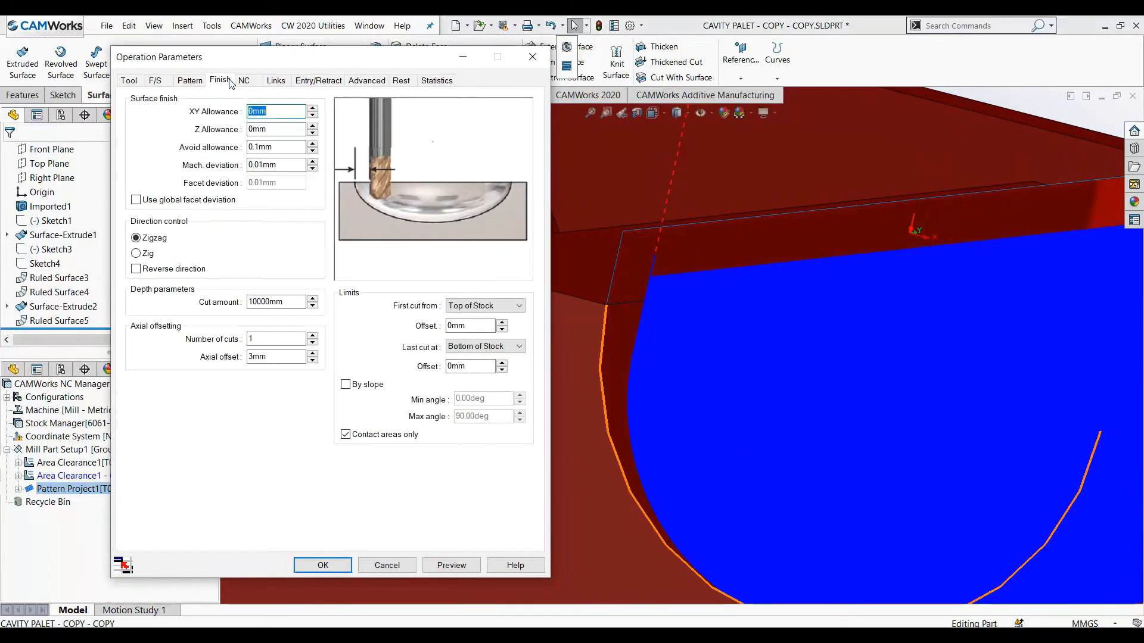
click(485, 306)
click(488, 350)
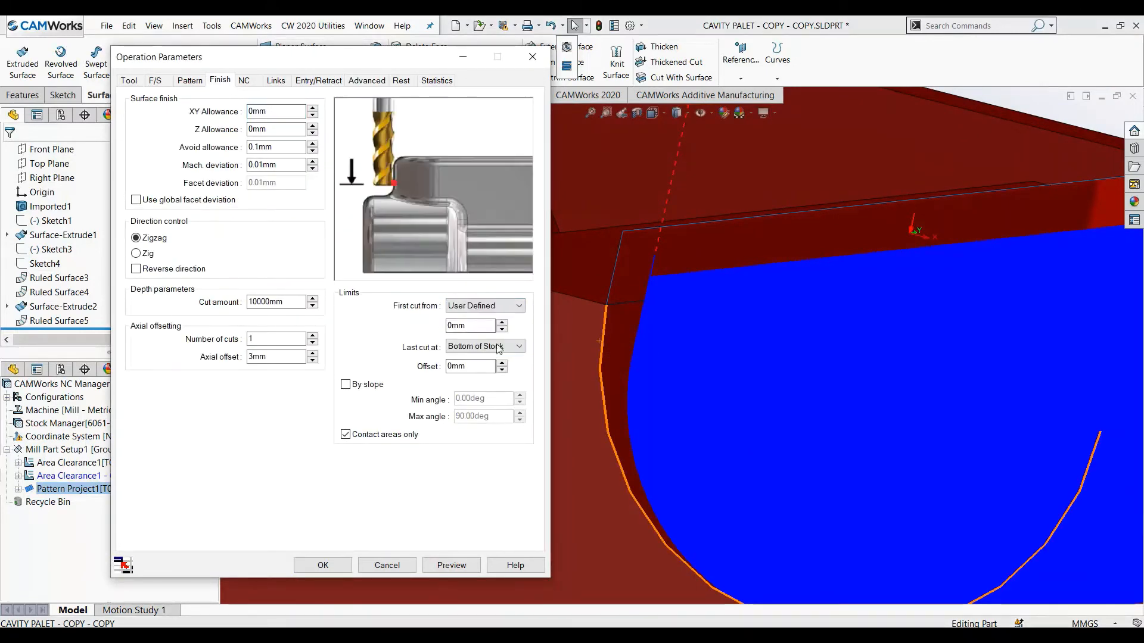
- Take the first cut's Z start from the vertex at the front end of the channel's inner upper edge and regenerate the toolpath
click(530, 326)
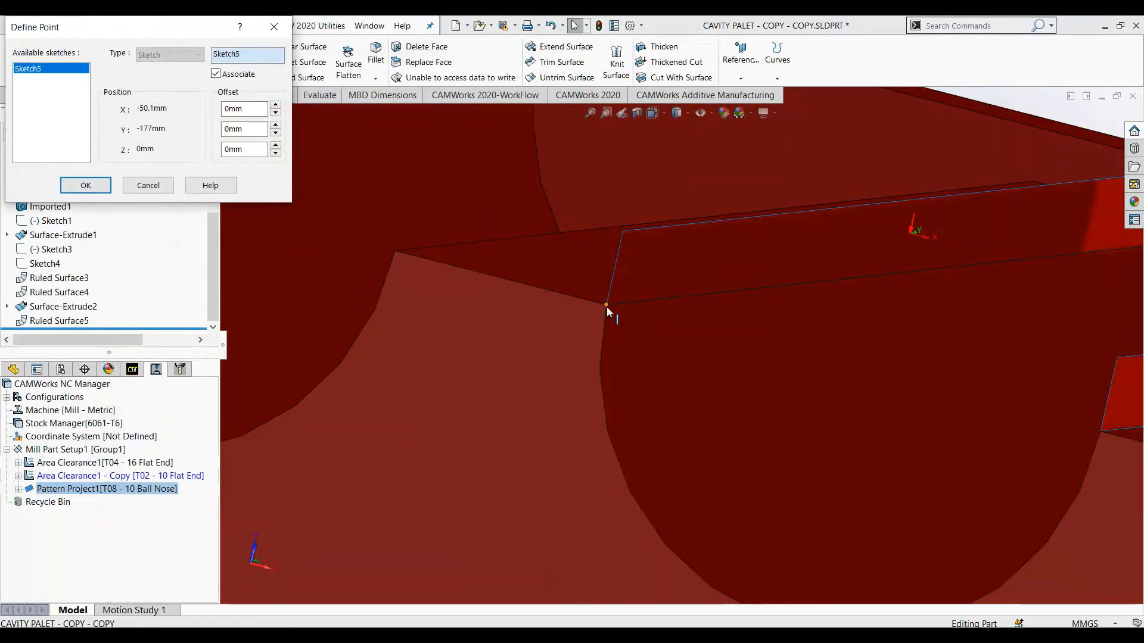
click(607, 307)
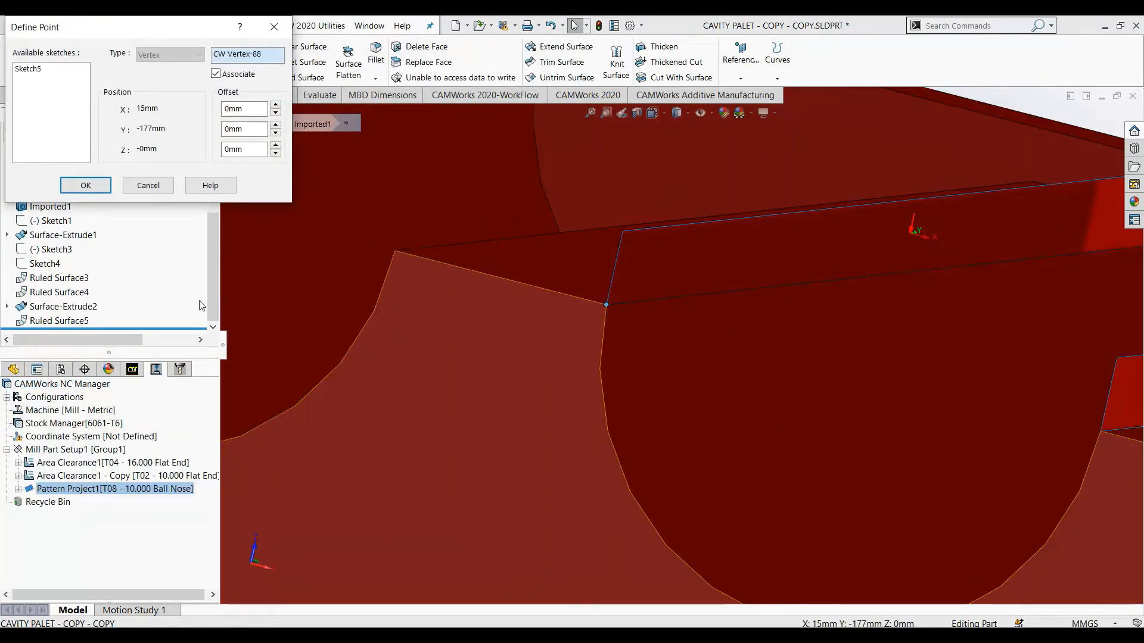
click(86, 185)
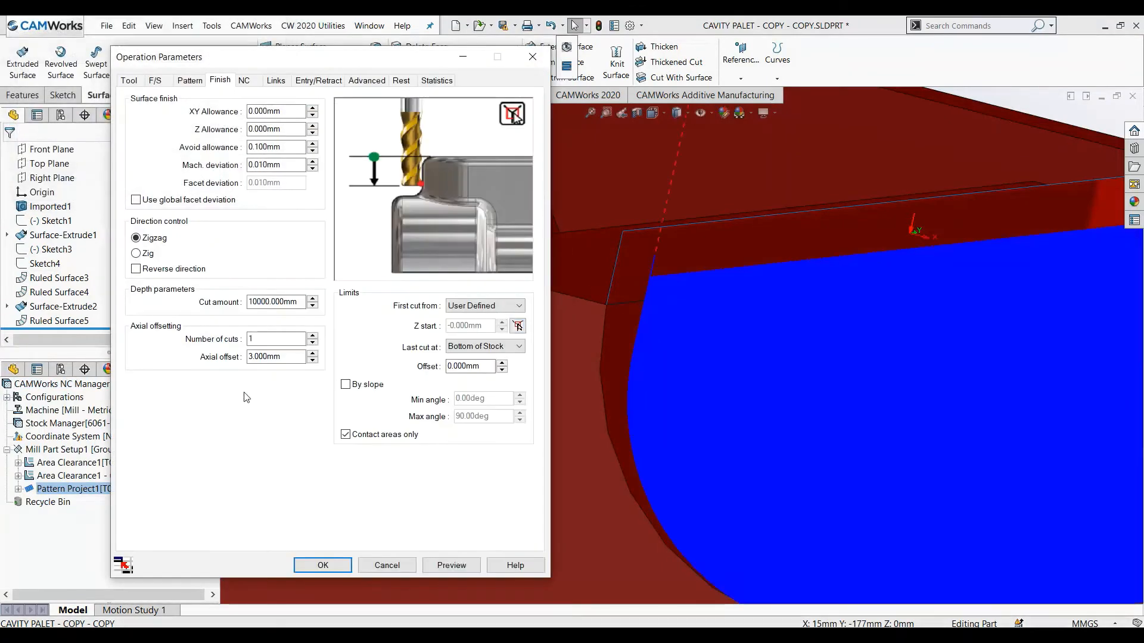
click(322, 563)
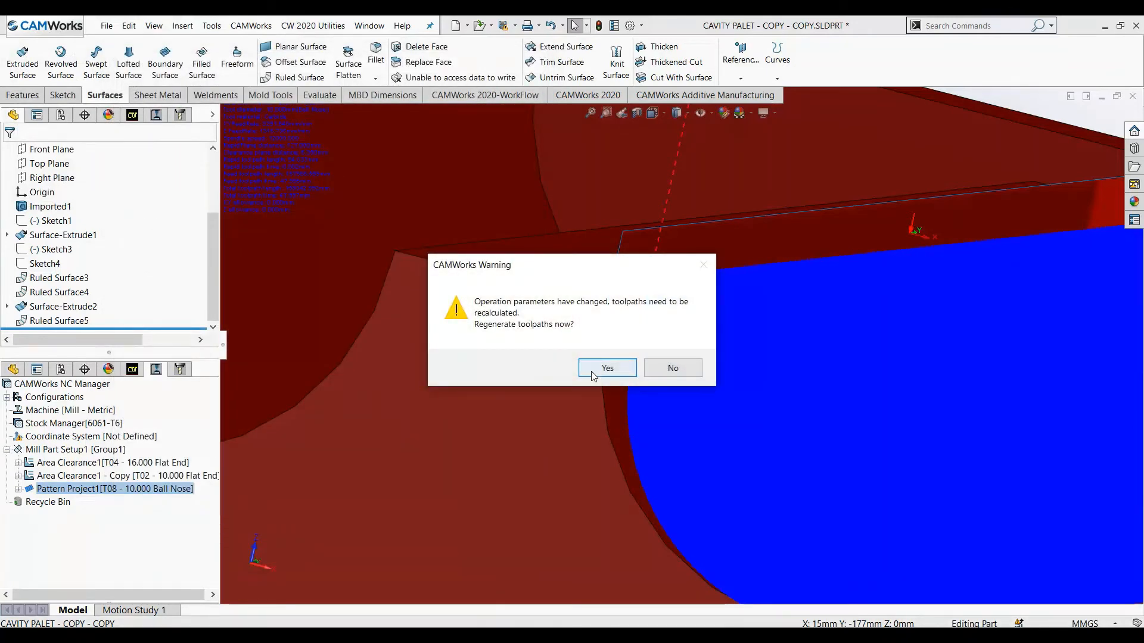
click(607, 369)
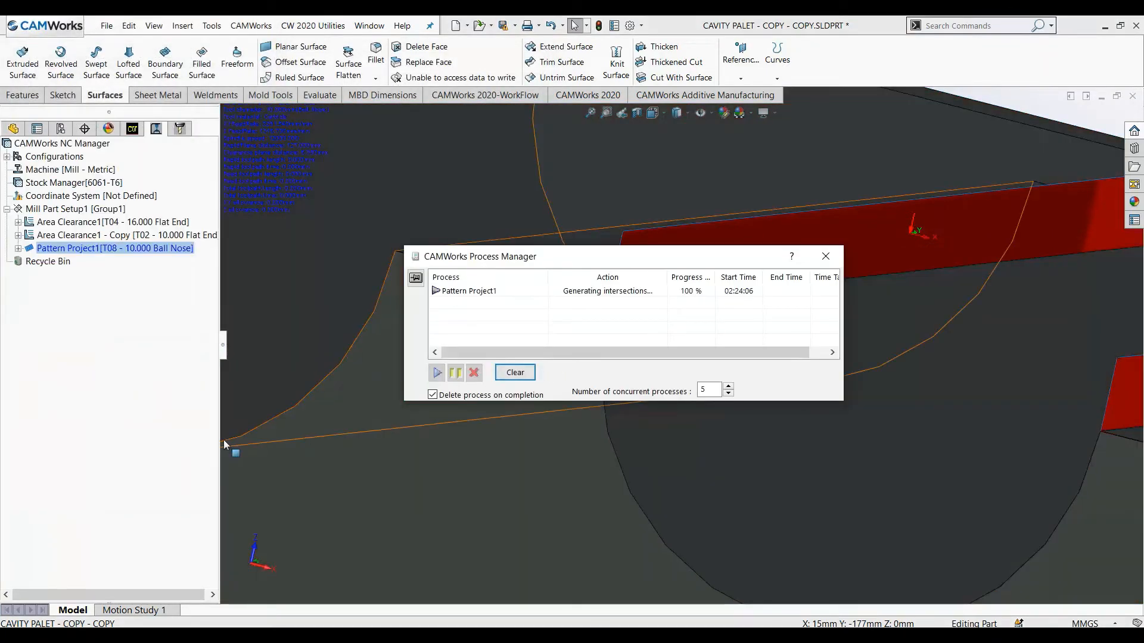
- Examine how far the regenerated Pattern Project toolpath extends above the channel edges, from the front and at an angle
scroll(734, 409, up, 5)
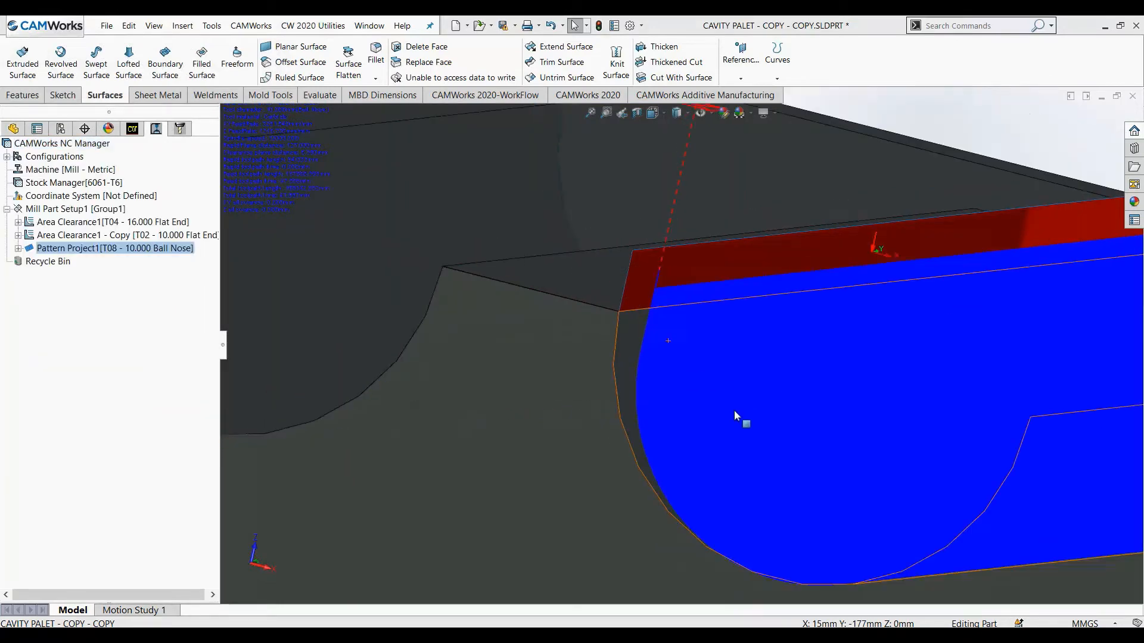
scroll(770, 410, up, 1)
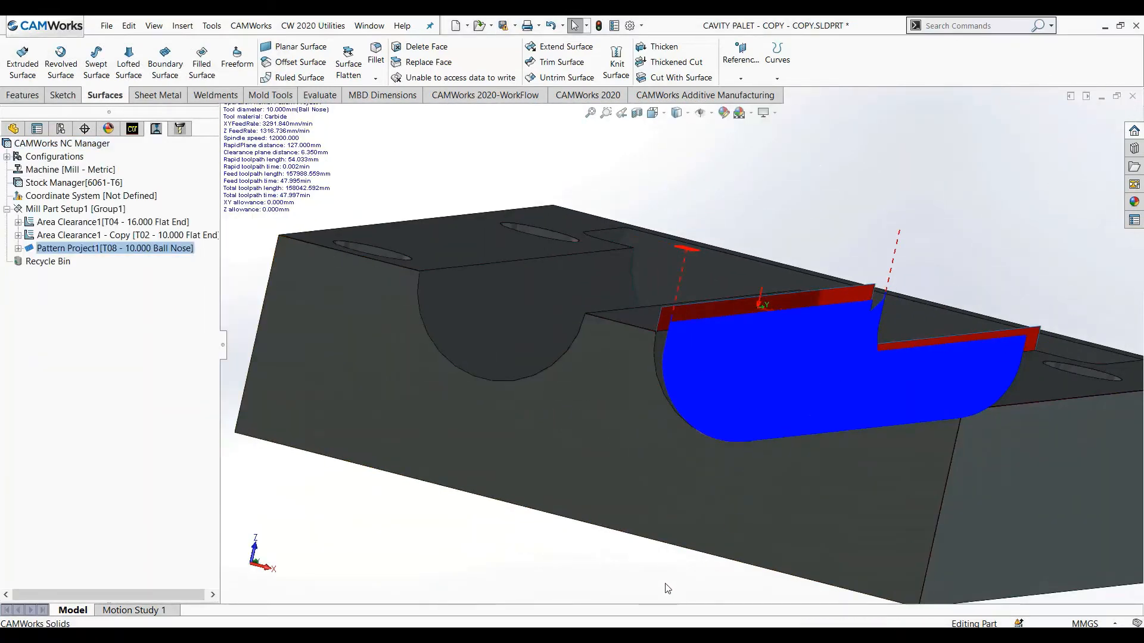
key(ctrl+6)
scroll(935, 321, down, 4)
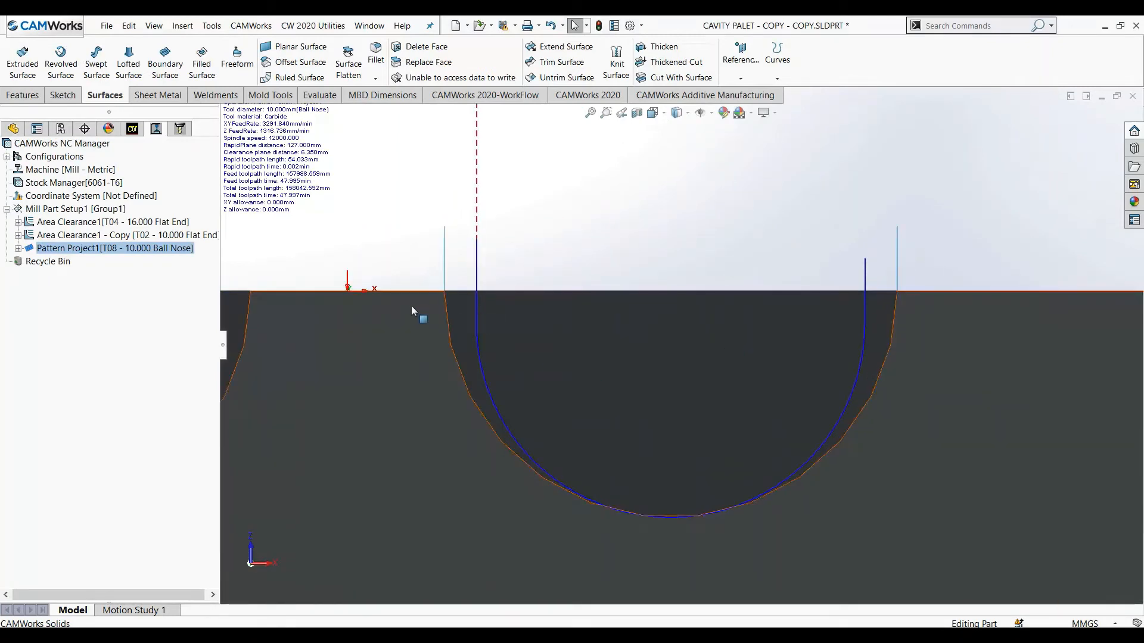
click(591, 113)
middle_drag(831, 337, 733, 442)
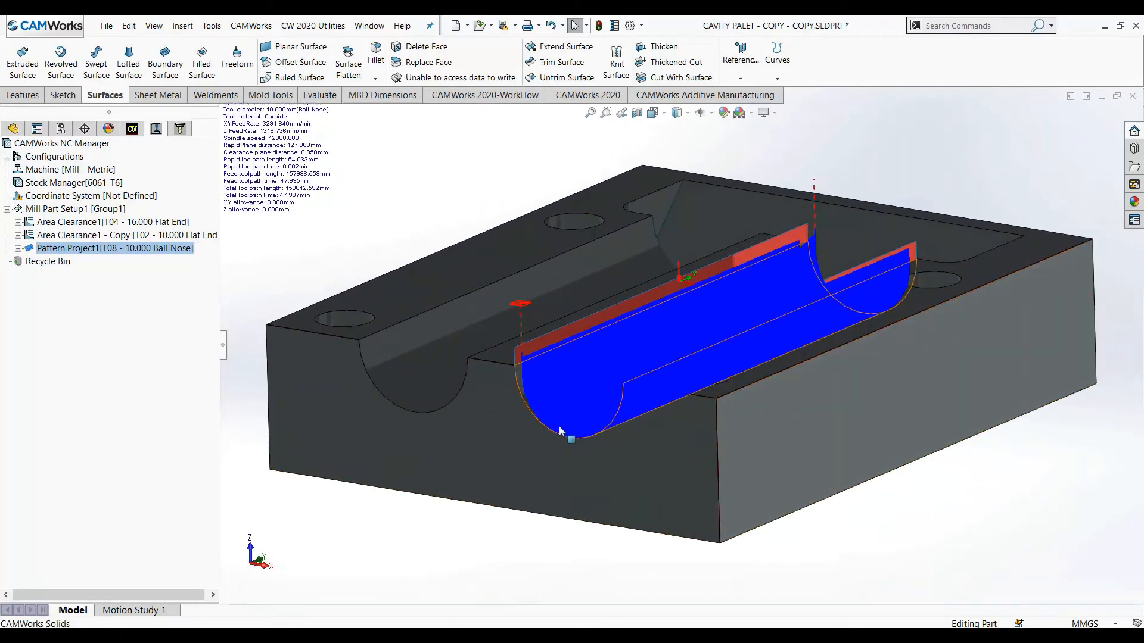
scroll(542, 377, down, 5)
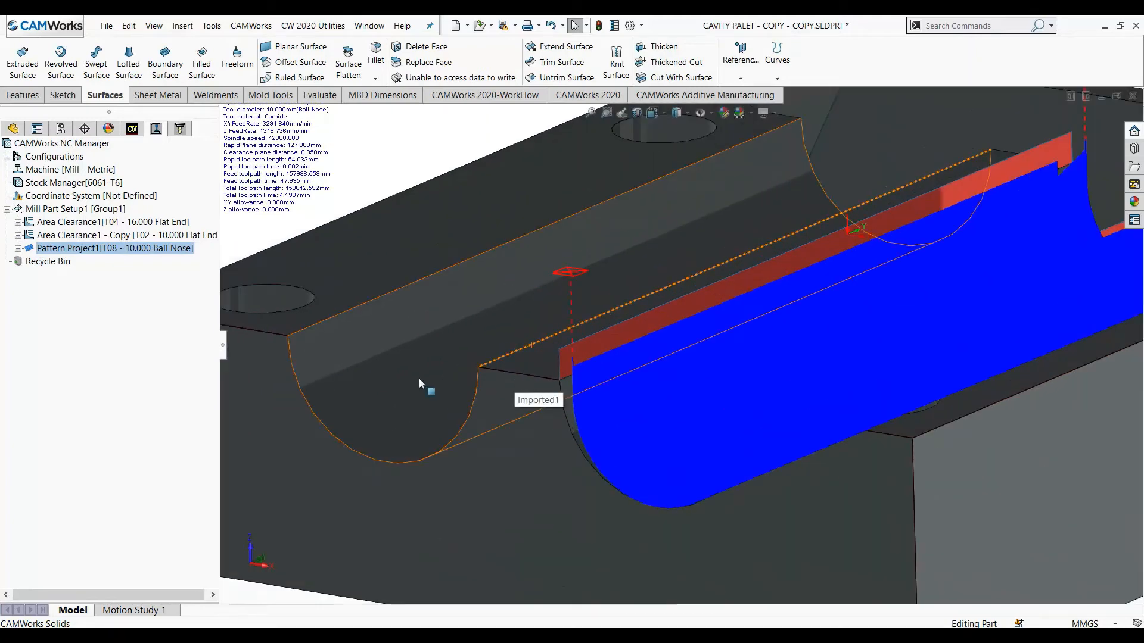
- Sketch a vertical line about 11.5 mm long on the top face, starting at the midpoint of the front edge between the two channels
click(408, 370)
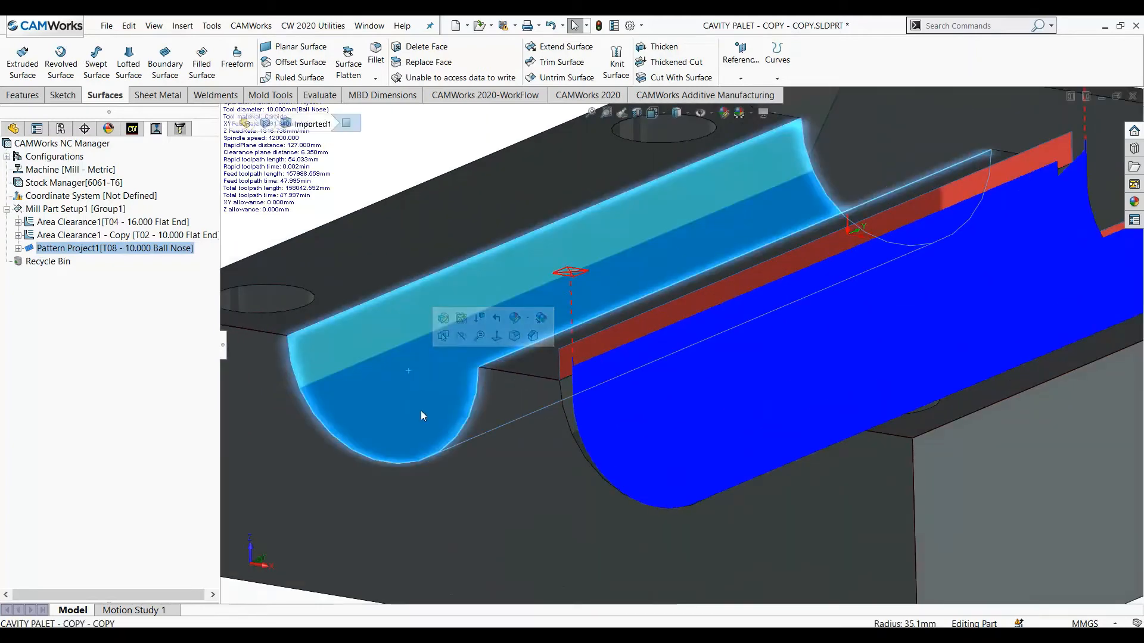
click(517, 364)
click(570, 329)
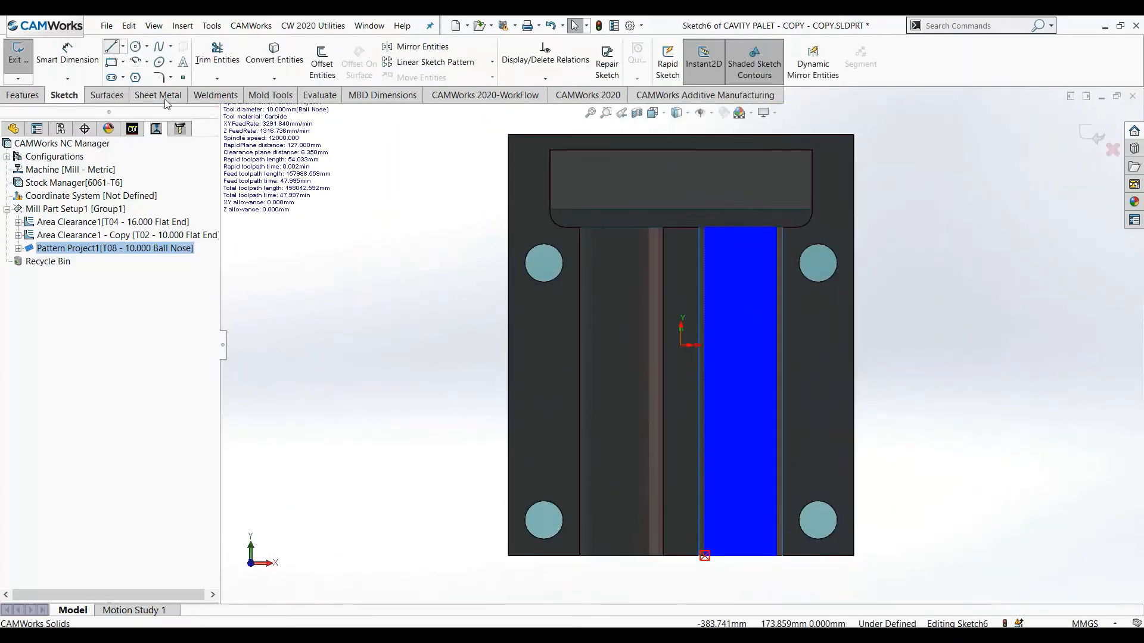
key(l)
scroll(681, 554, down, 6)
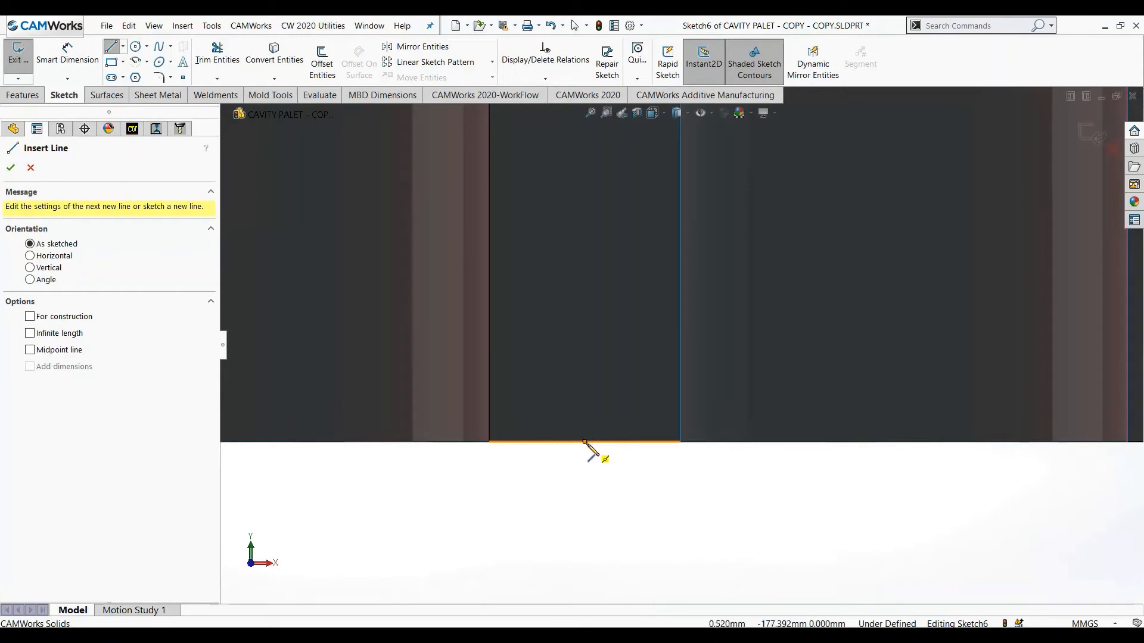
click(584, 442)
click(585, 372)
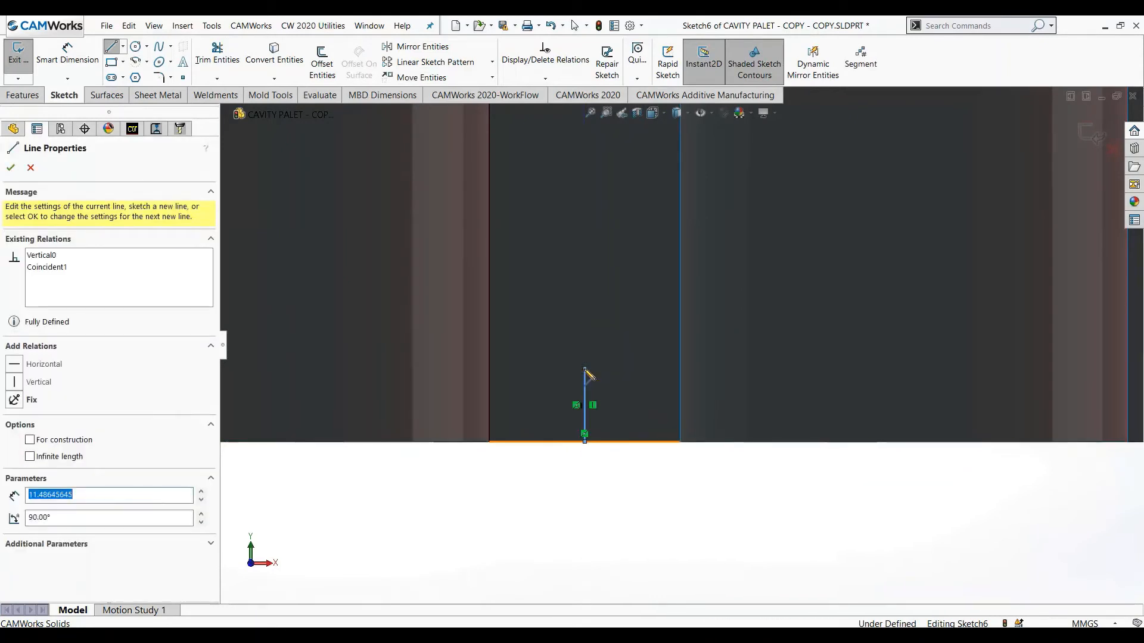
right_click(585, 371)
click(596, 379)
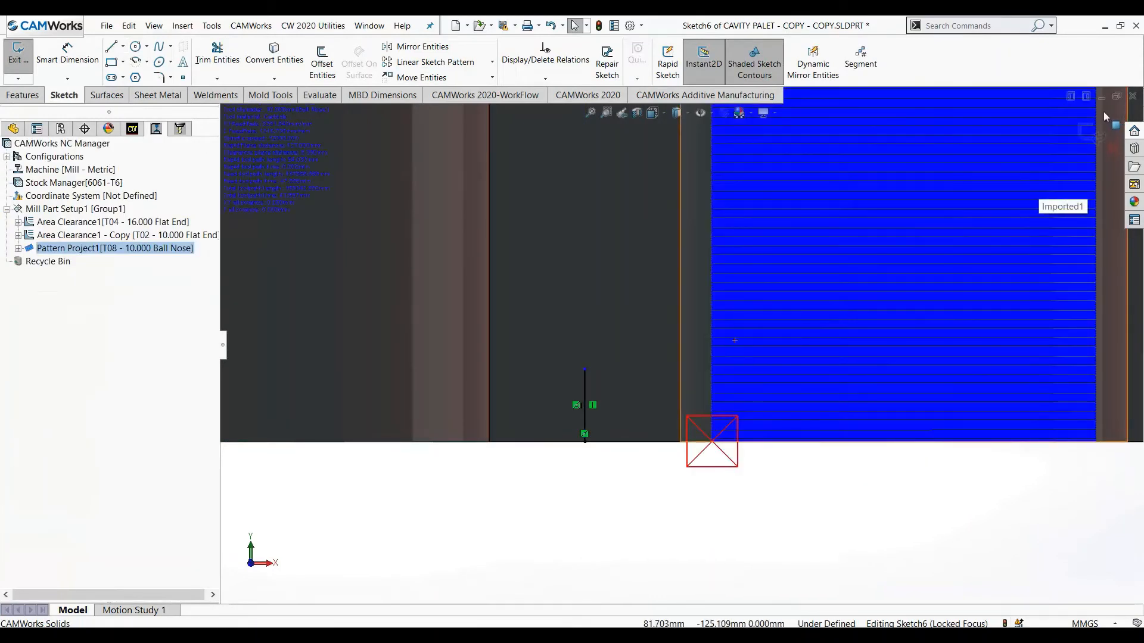
- Finish the sketch and mirror the Pattern Project toolpath about the sketched vertical line, keeping the original toolpath
click(1095, 132)
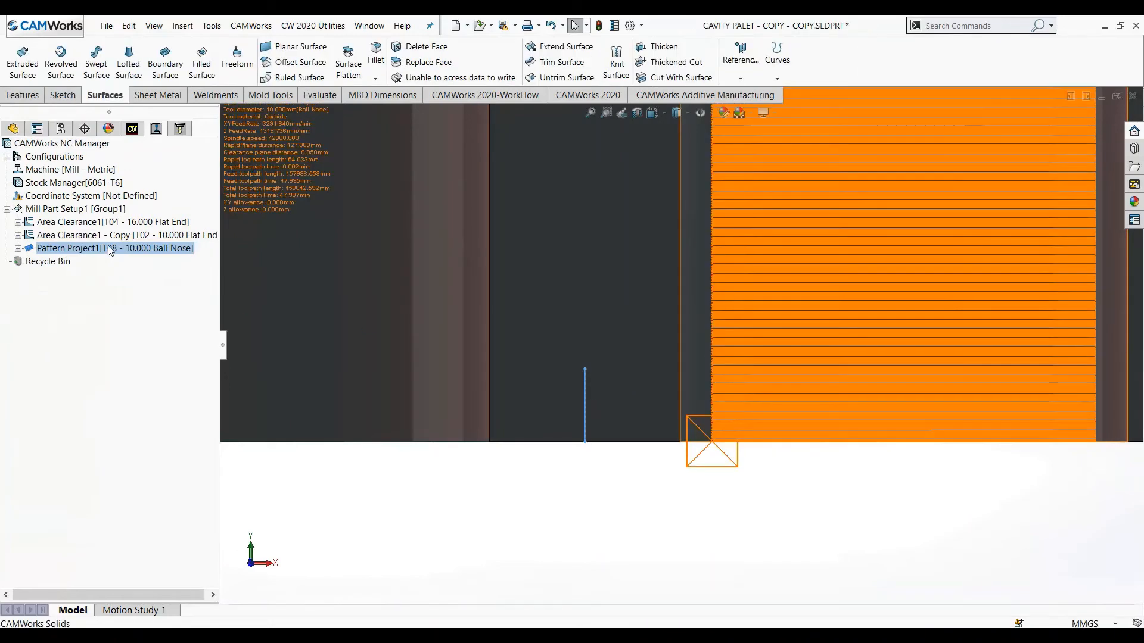
right_click(112, 249)
click(161, 236)
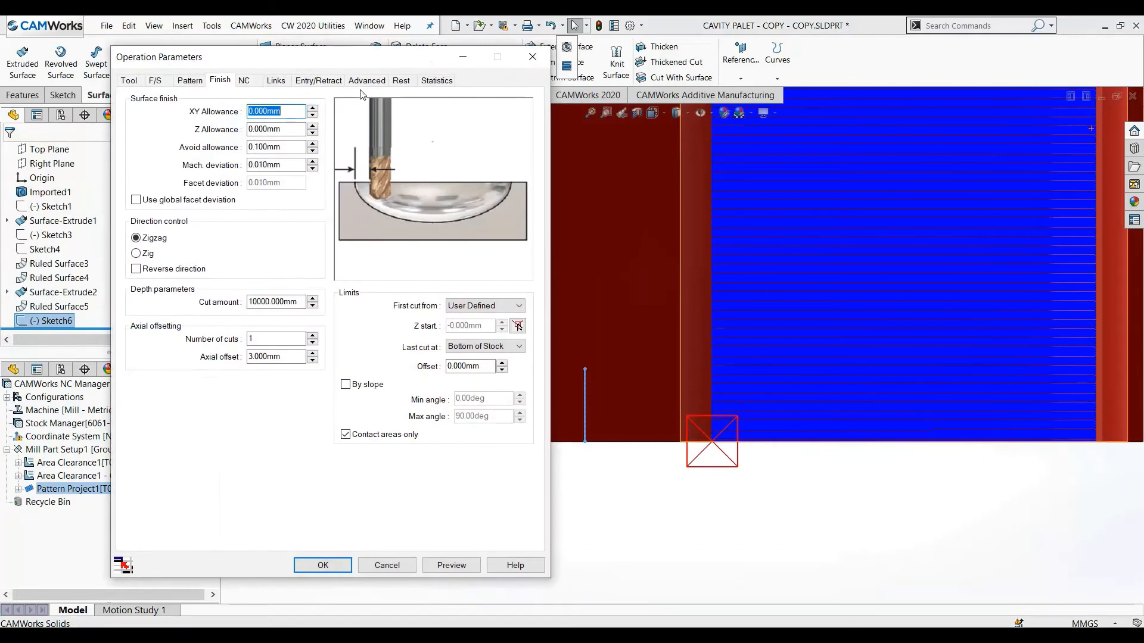
click(363, 84)
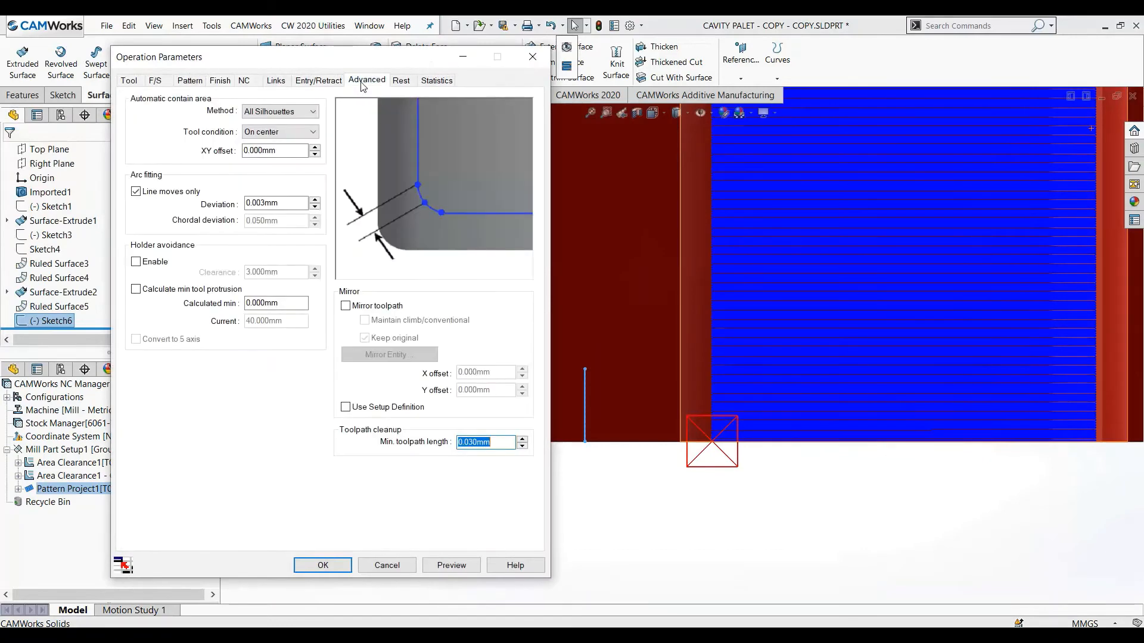
click(345, 305)
click(389, 354)
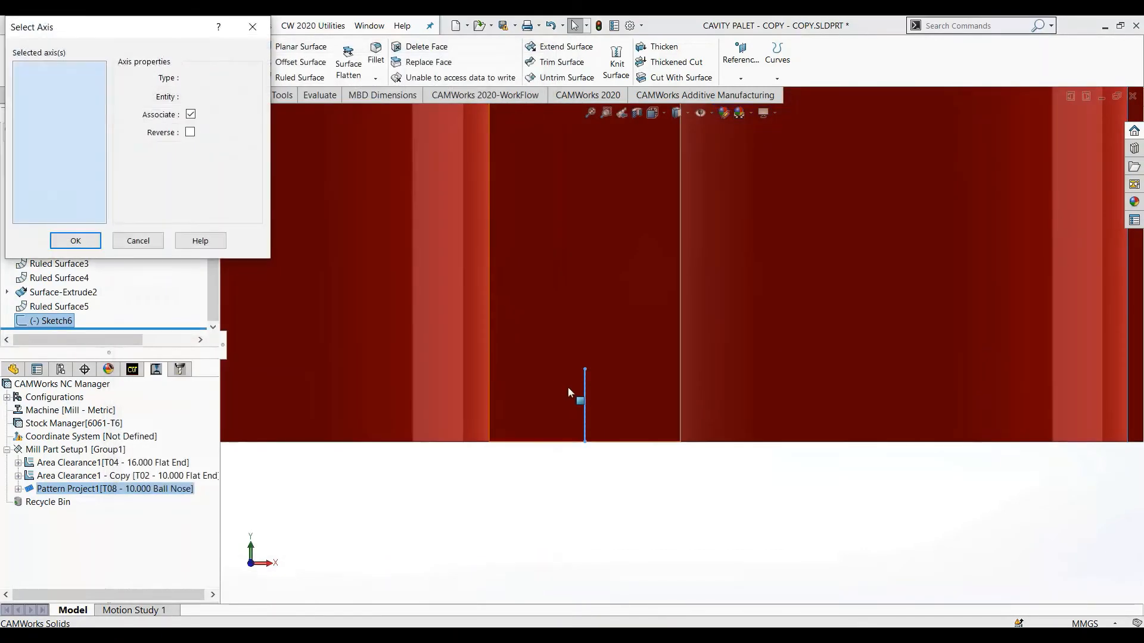
click(585, 395)
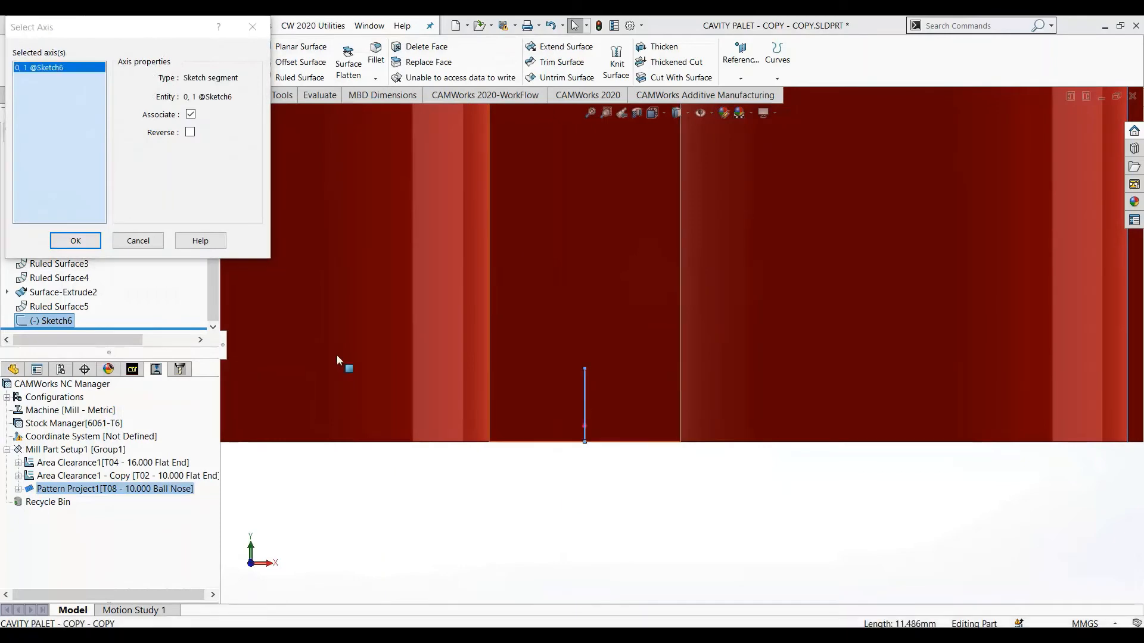
click(75, 240)
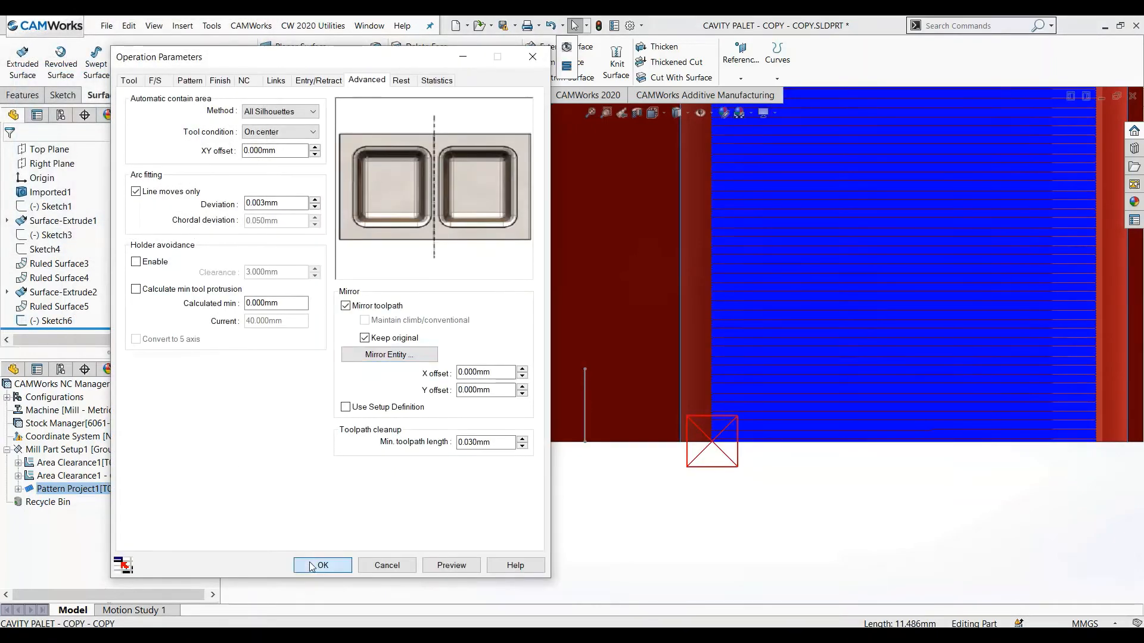
click(325, 564)
- Examine from several angles how the mirrored Pattern Project toolpath covers both channels
scroll(705, 436, up, 9)
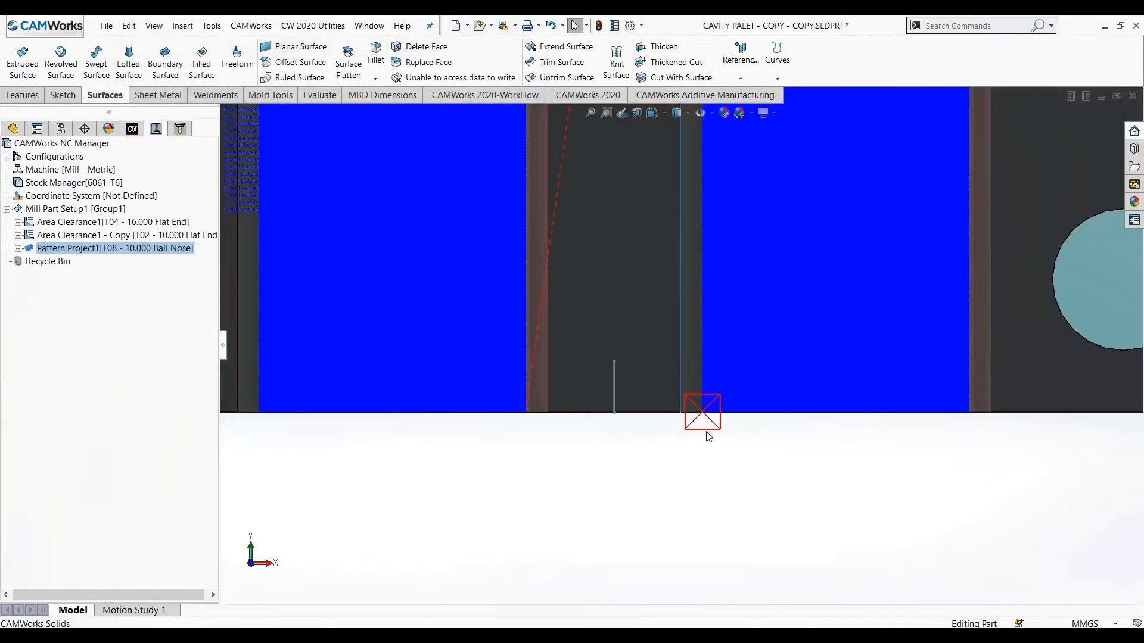
middle_drag(712, 442, 858, 208)
scroll(858, 209, down, 2)
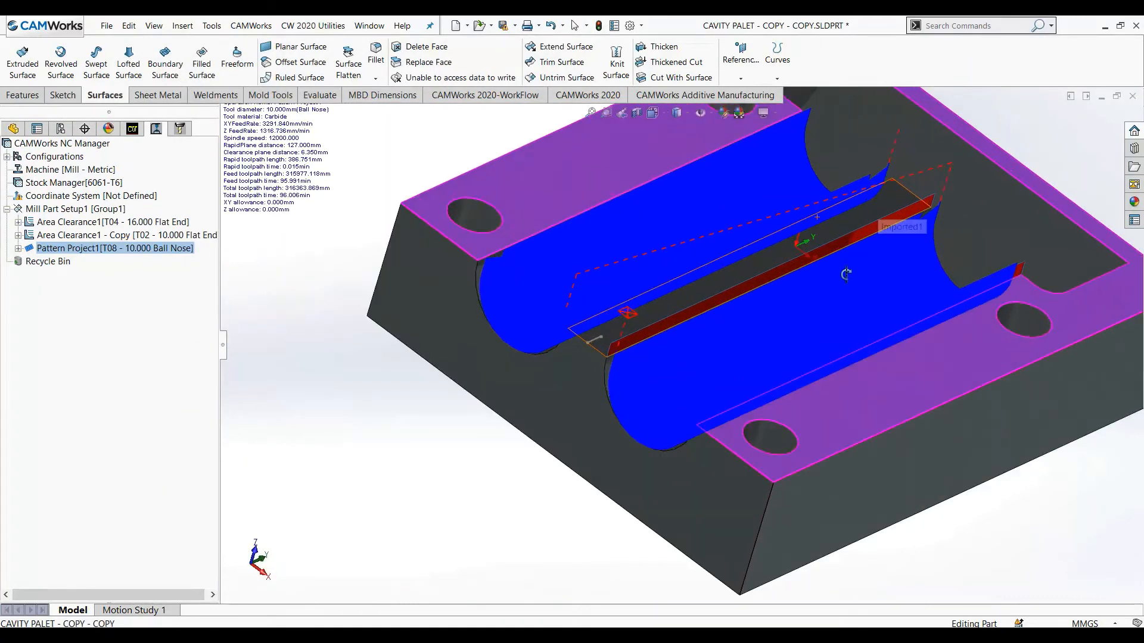
middle_drag(827, 315, 810, 290)
click(421, 513)
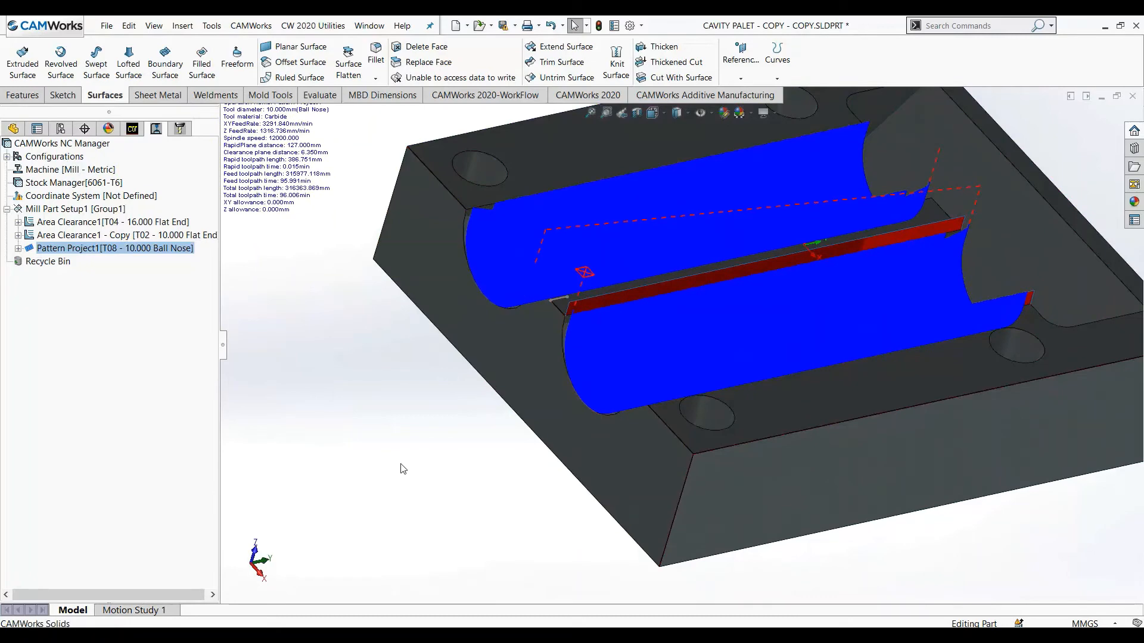
middle_drag(433, 466, 448, 443)
click(345, 527)
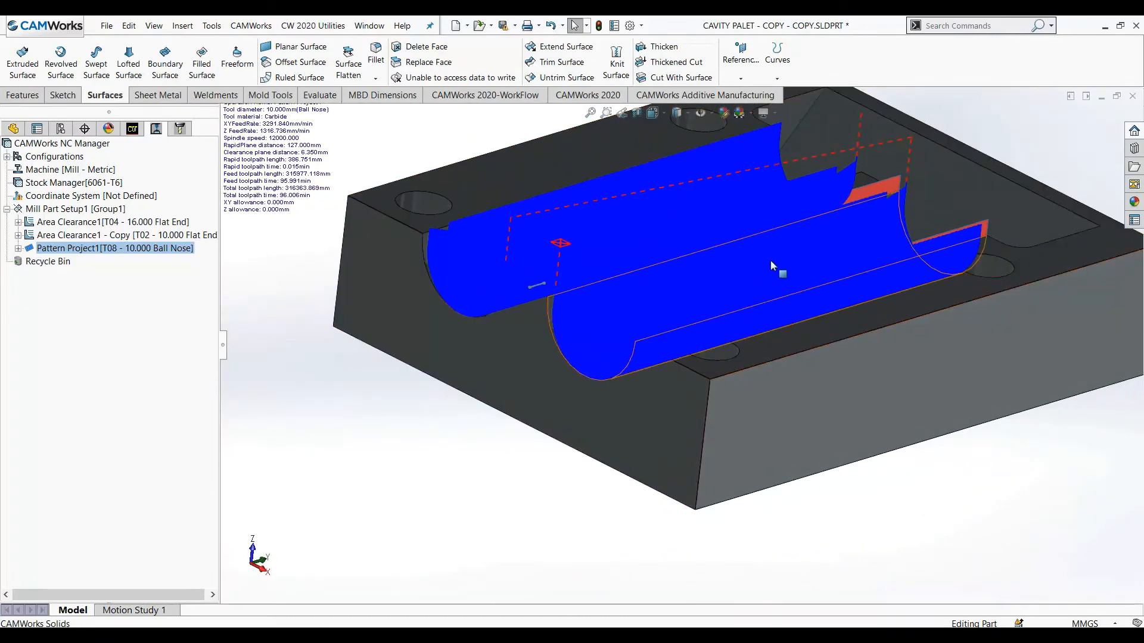
scroll(770, 266, down, 1)
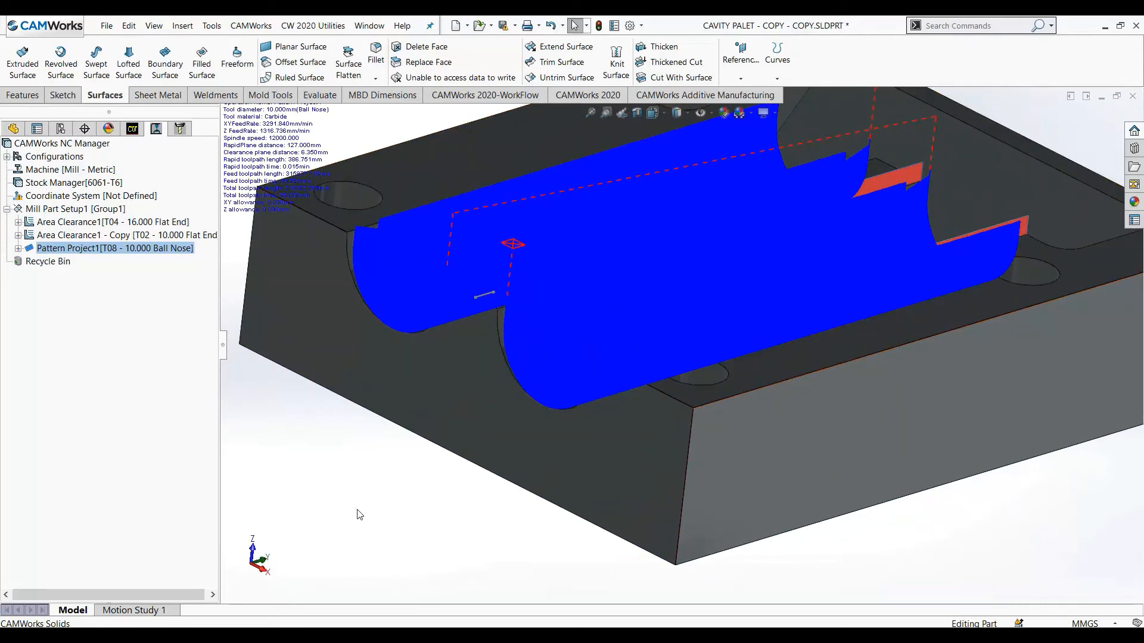
scroll(626, 357, up, 2)
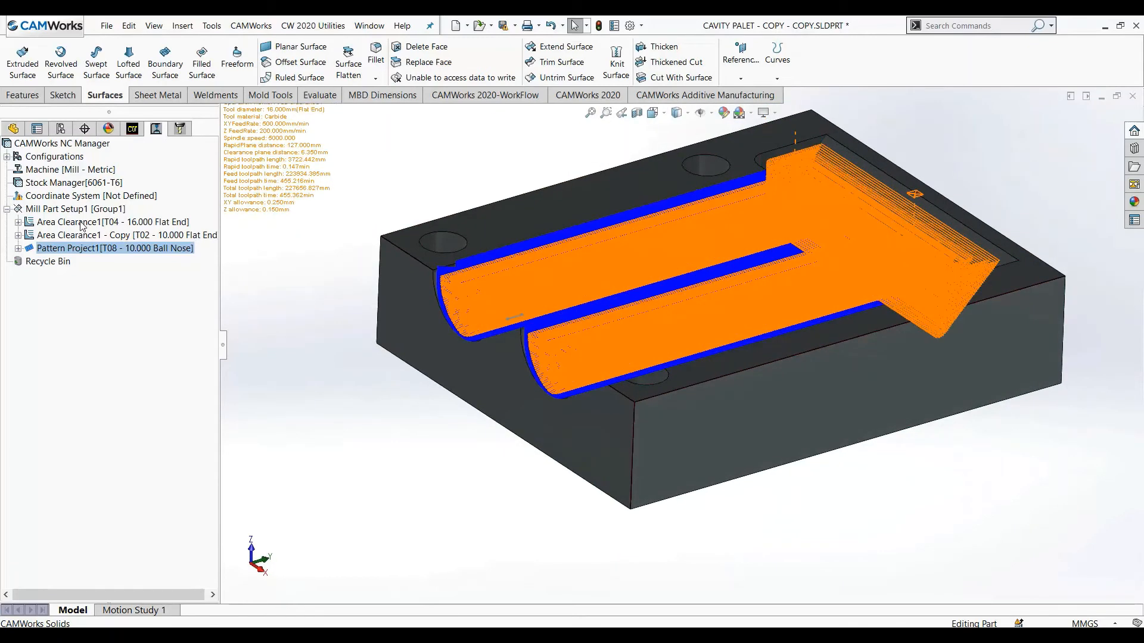
- Add a Constant Stepover operation with the T08 10 mm ball nose tool to Multi Surface Feature1
click(80, 212)
middle_drag(960, 222, 926, 262)
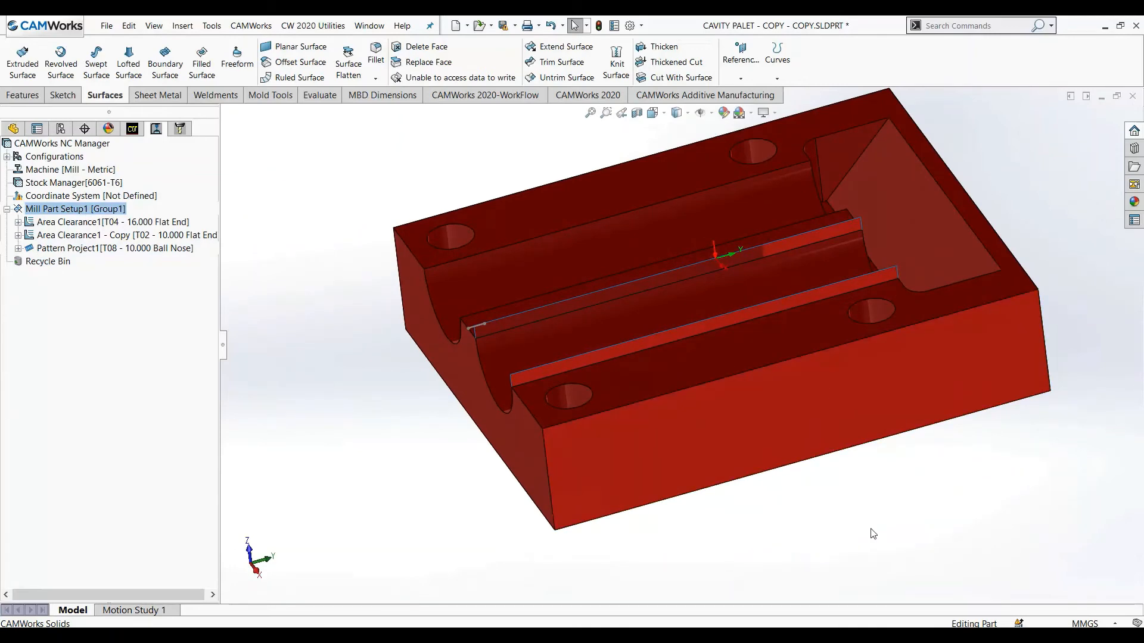
middle_drag(871, 529, 874, 483)
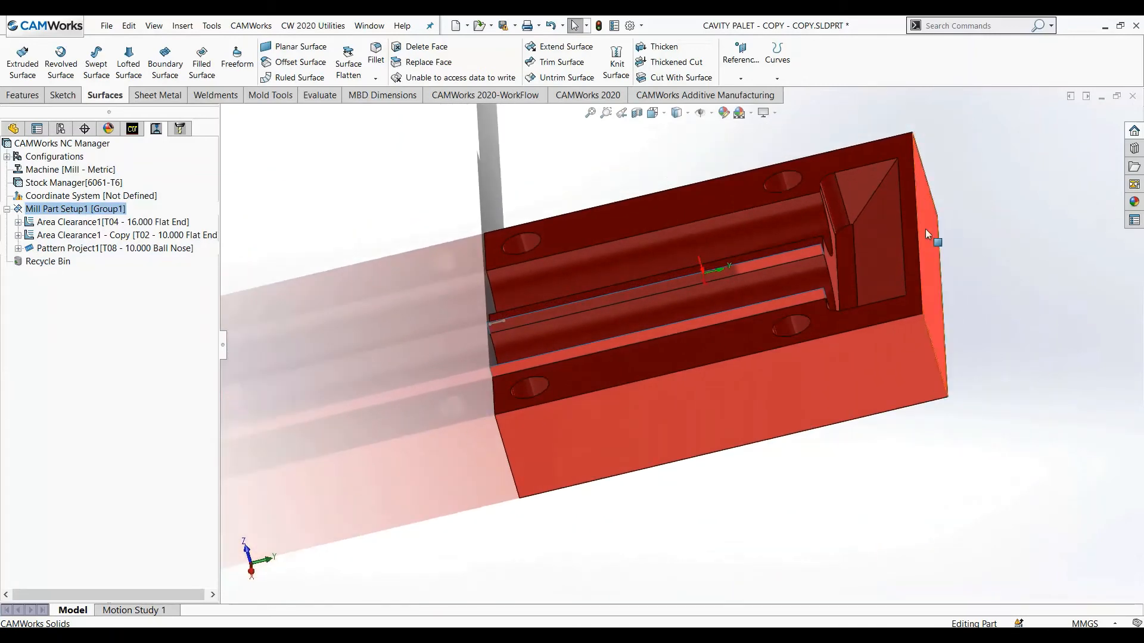
scroll(925, 229, down, 4)
mouse_move(769, 289)
middle_down()
mouse_move(758, 298)
mouse_move(782, 328)
mouse_move(782, 289)
middle_up()
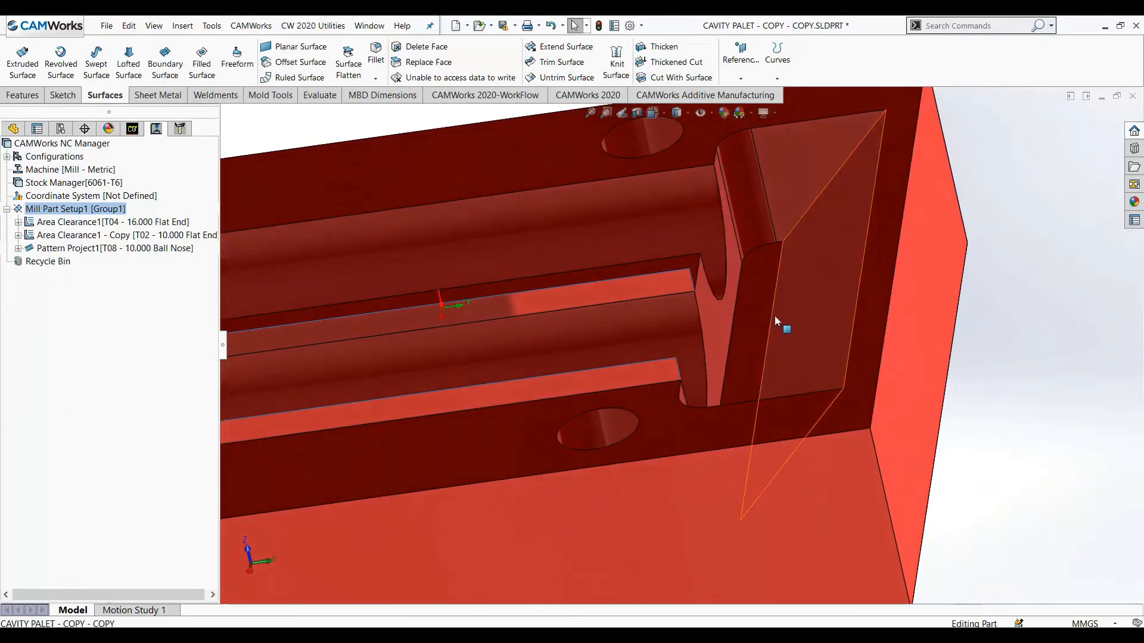
scroll(775, 322, up, 3)
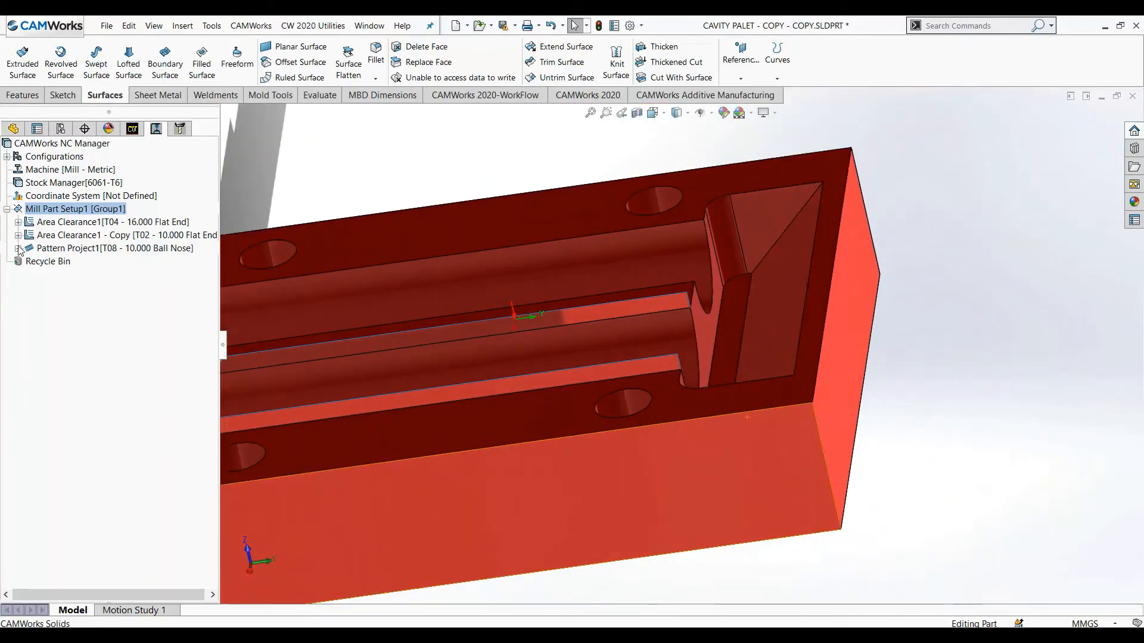
right_click(94, 216)
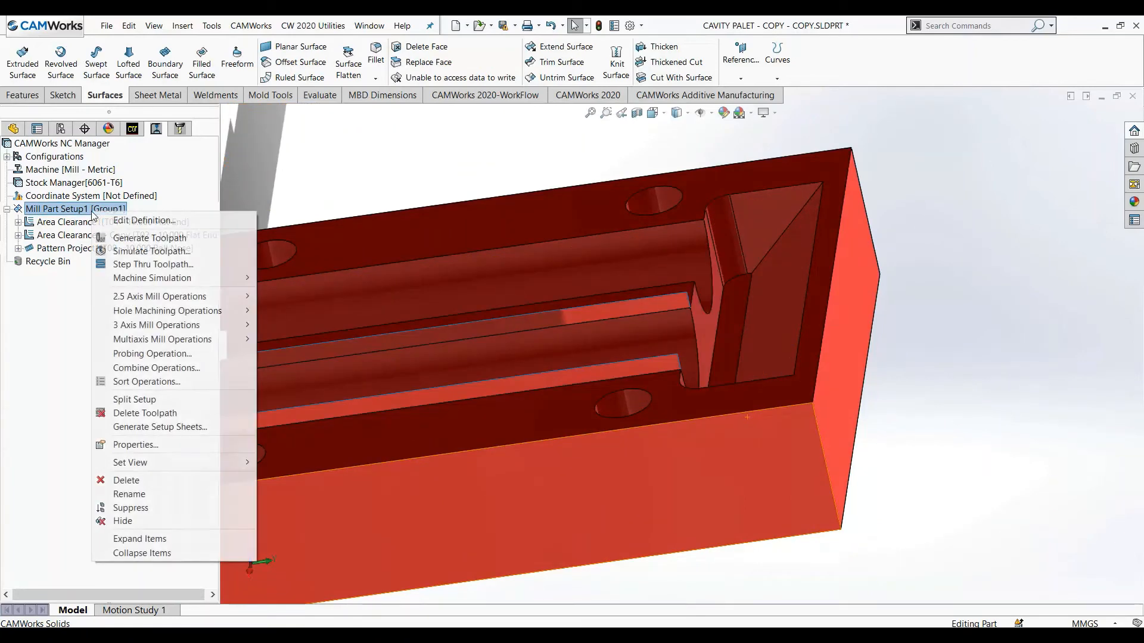
click(138, 133)
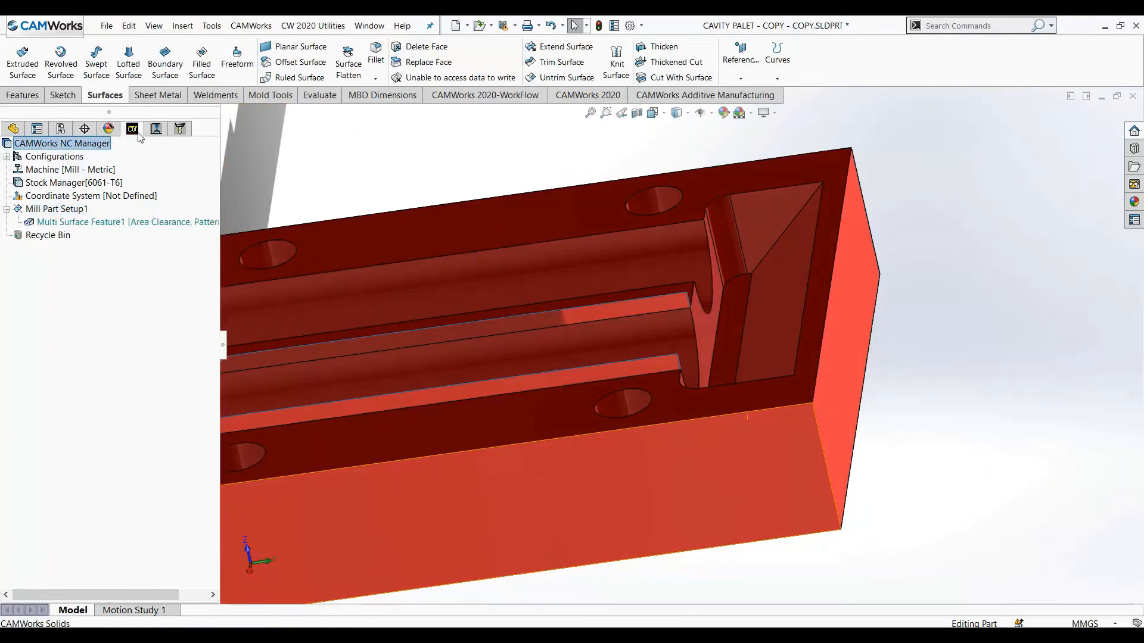
right_click(140, 223)
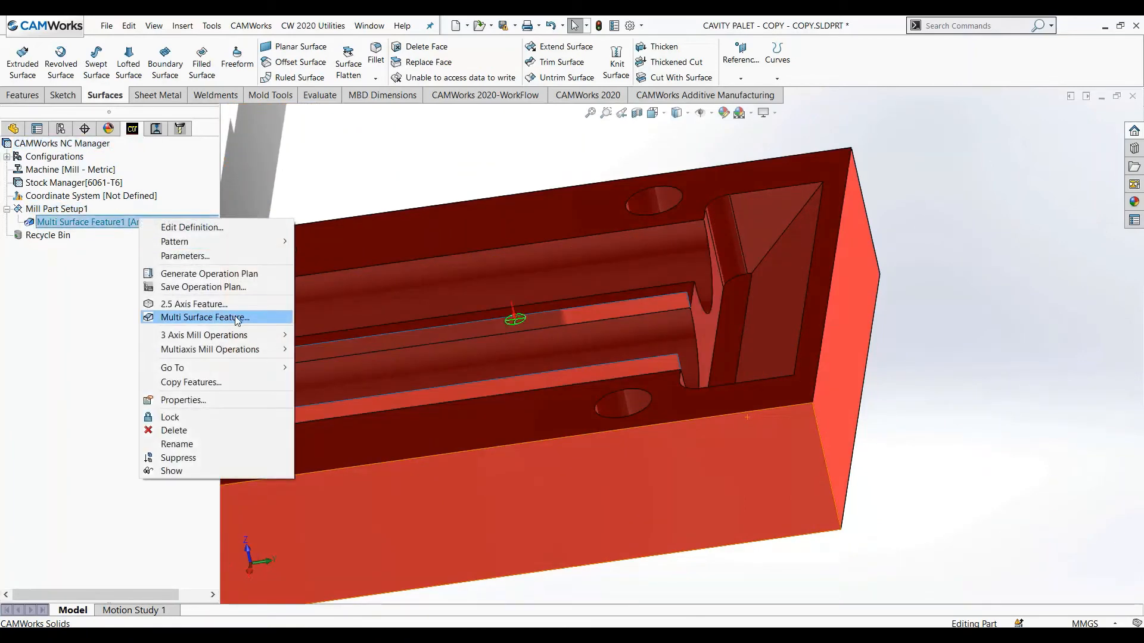
mouse_move(251, 339)
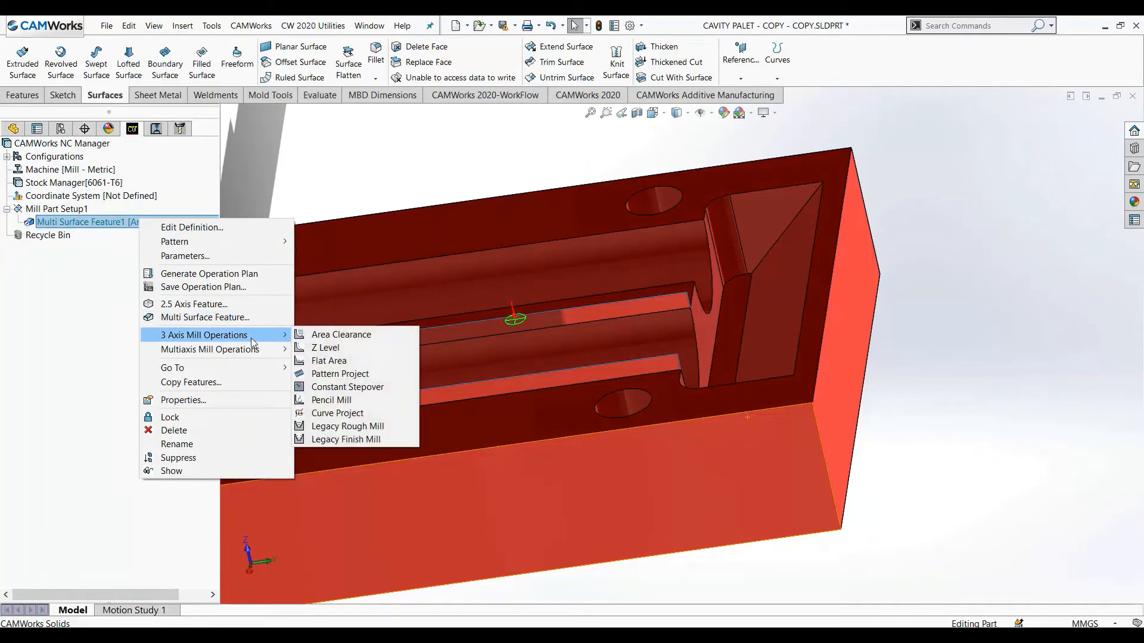
click(358, 387)
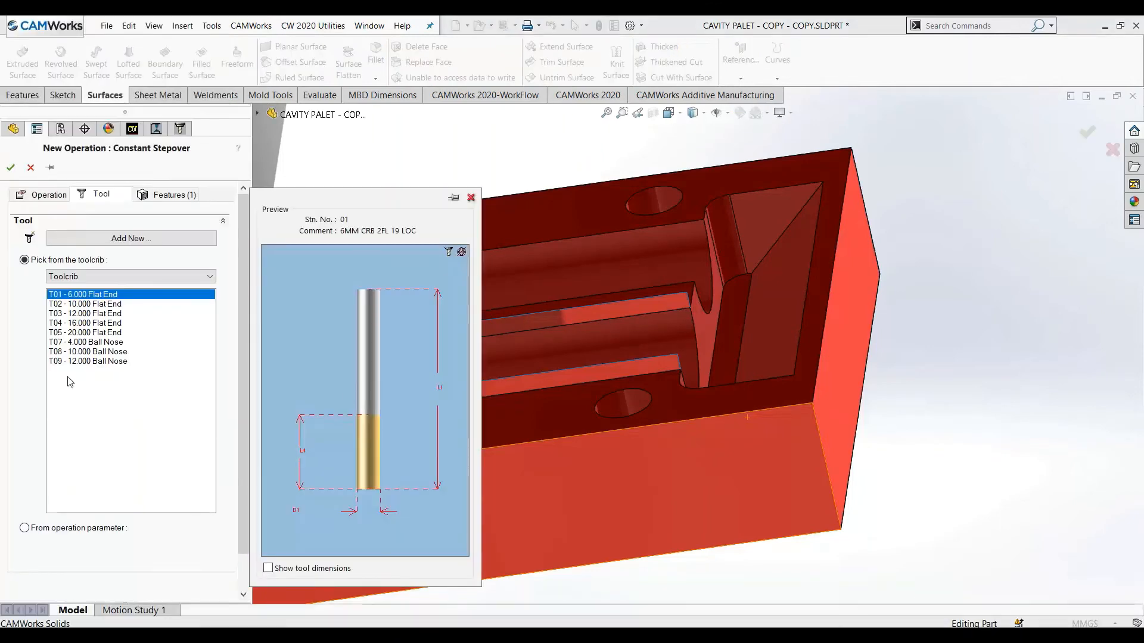
click(99, 350)
click(11, 167)
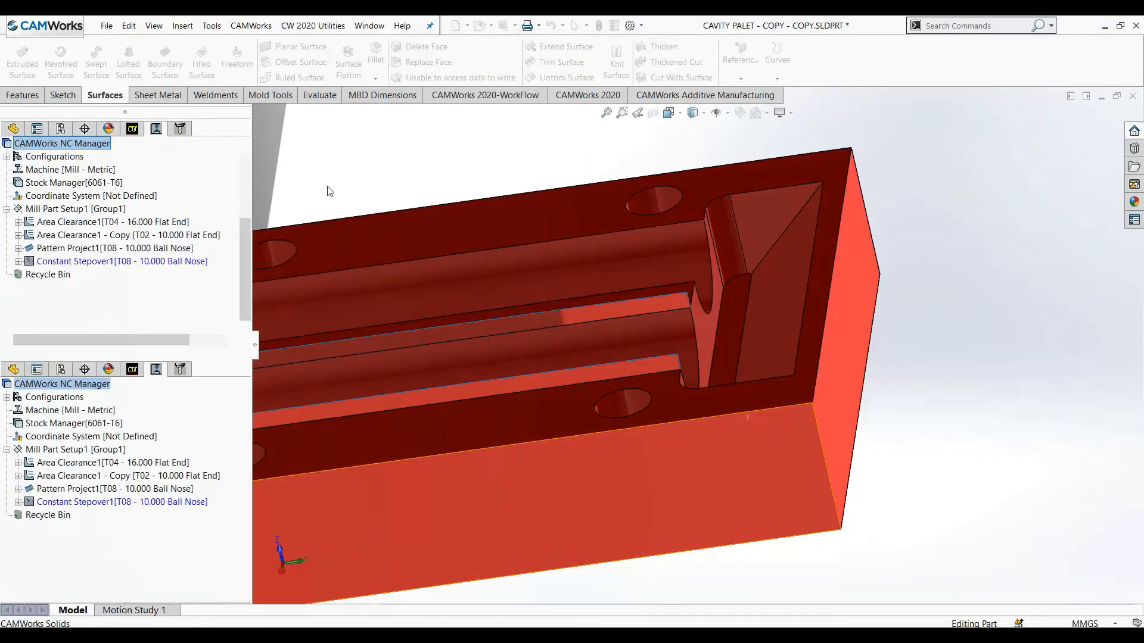
- Set the Constant Stepover operation's constant cut amount to 0.2 mm
click(211, 81)
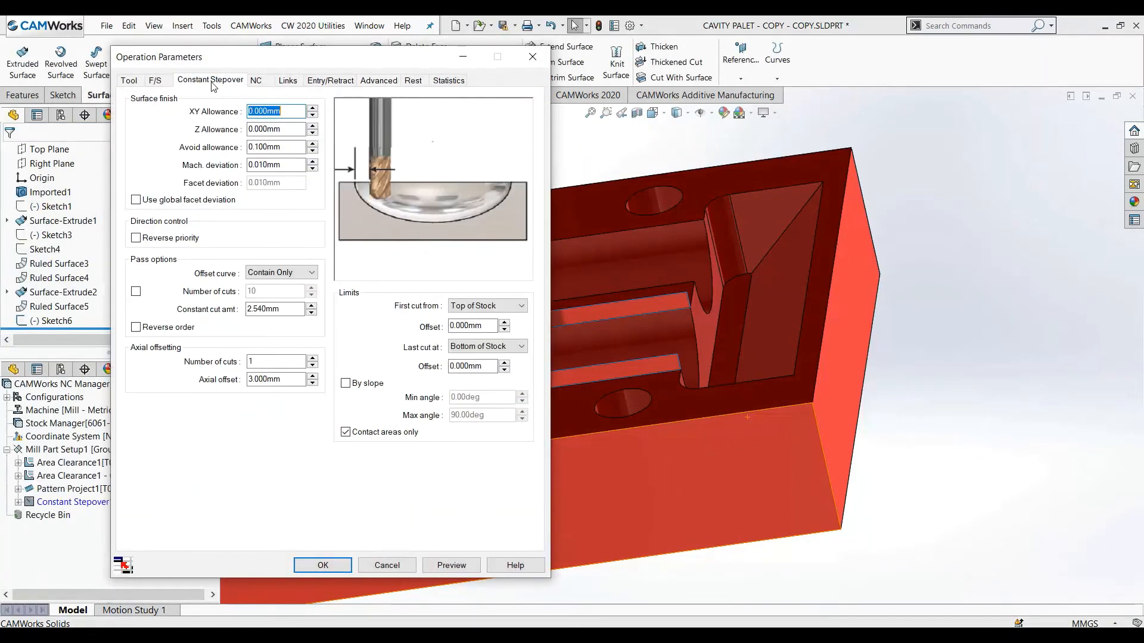
double_click(269, 307)
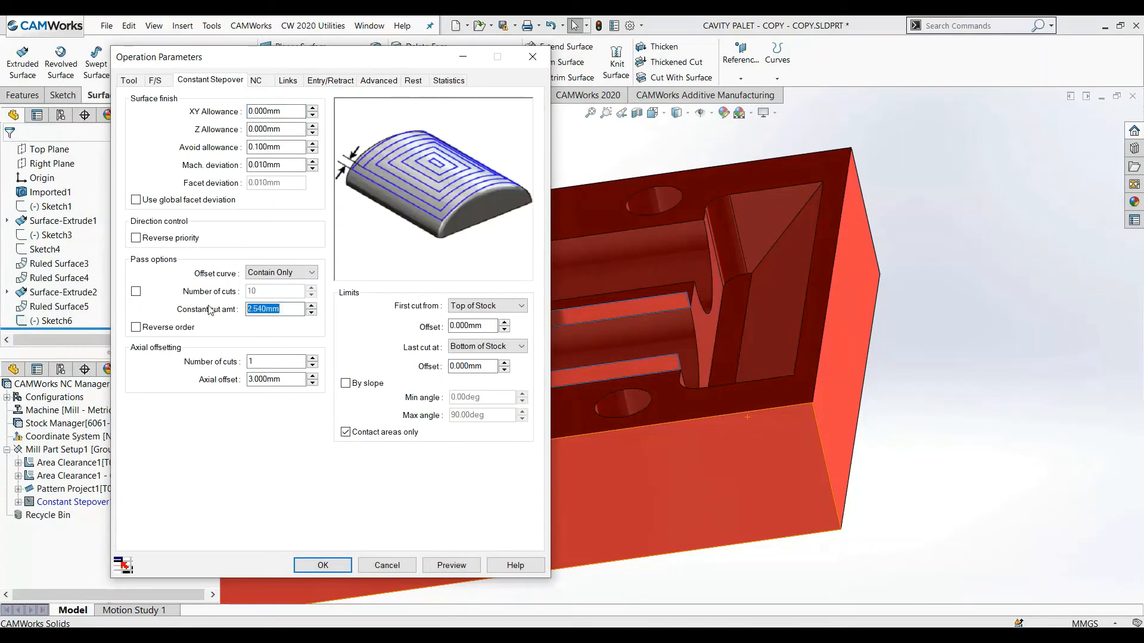
key(BackSpace)
text(.2)
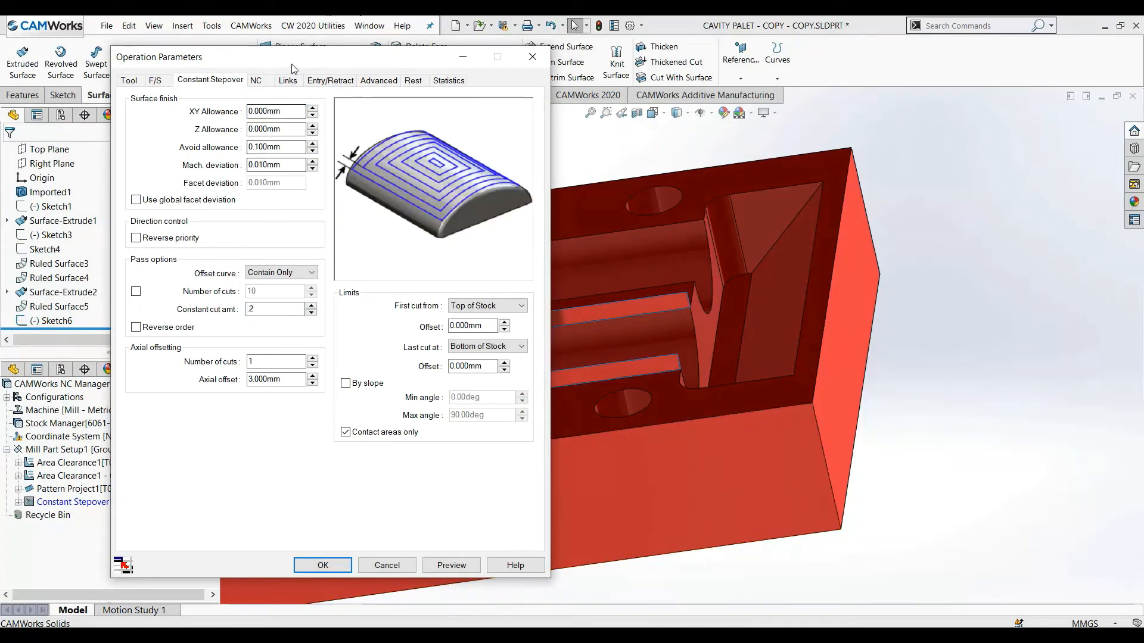
- Set the Constant Stepover operation's vertical leadin and leadout radii to 0 and its ramping method to Plunge
click(288, 80)
click(252, 113)
click(248, 128)
click(330, 81)
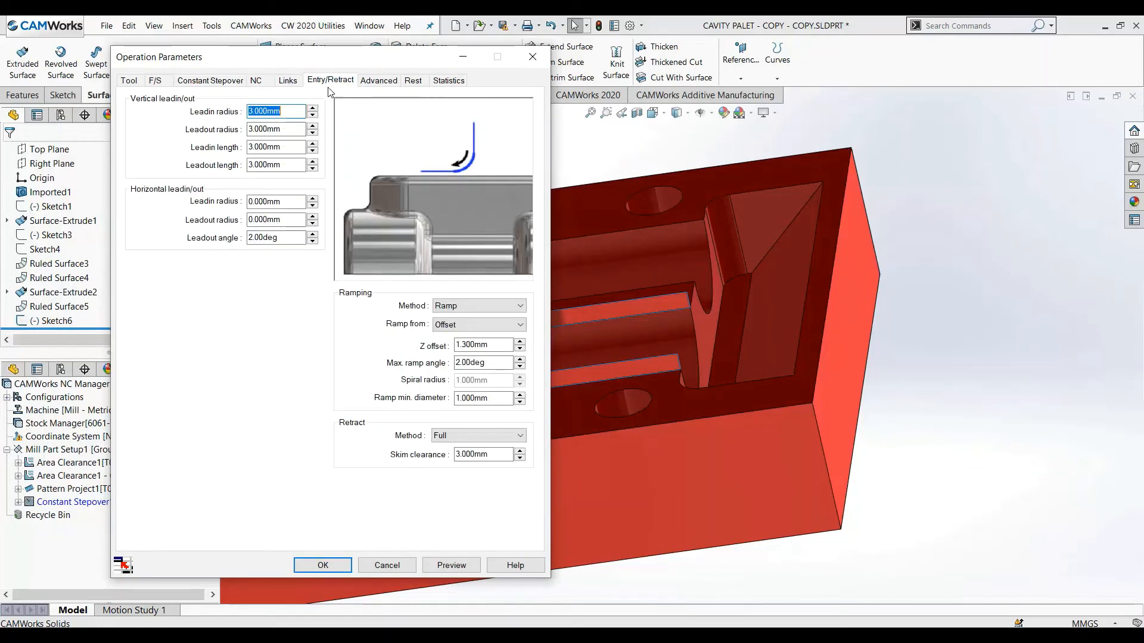
text(0)
key(Tab)
text(0)
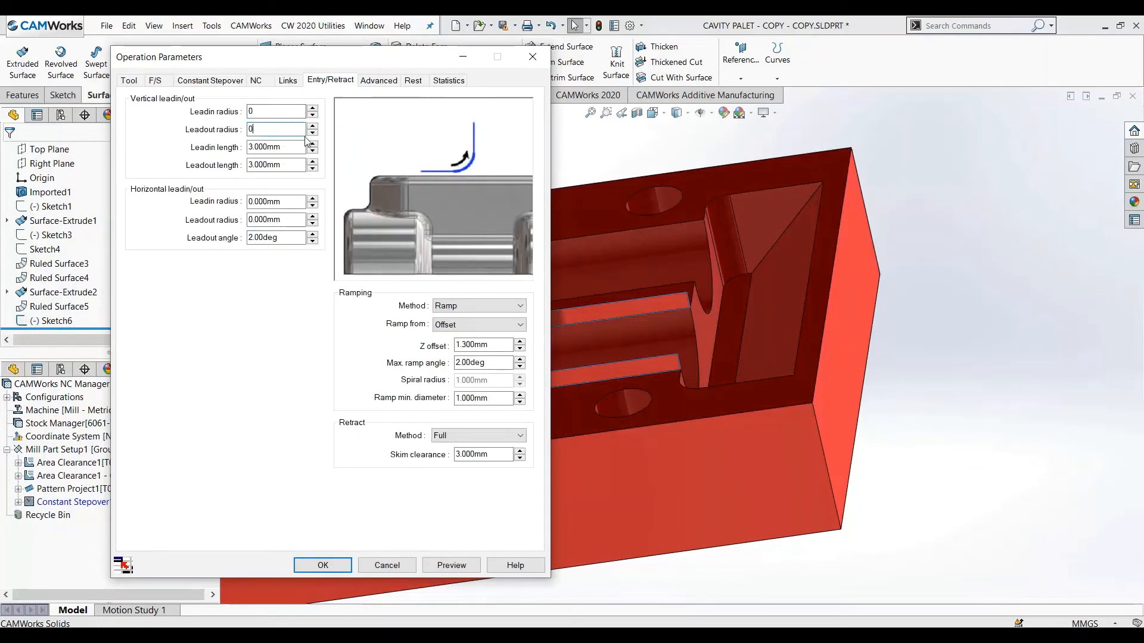
click(469, 306)
click(471, 350)
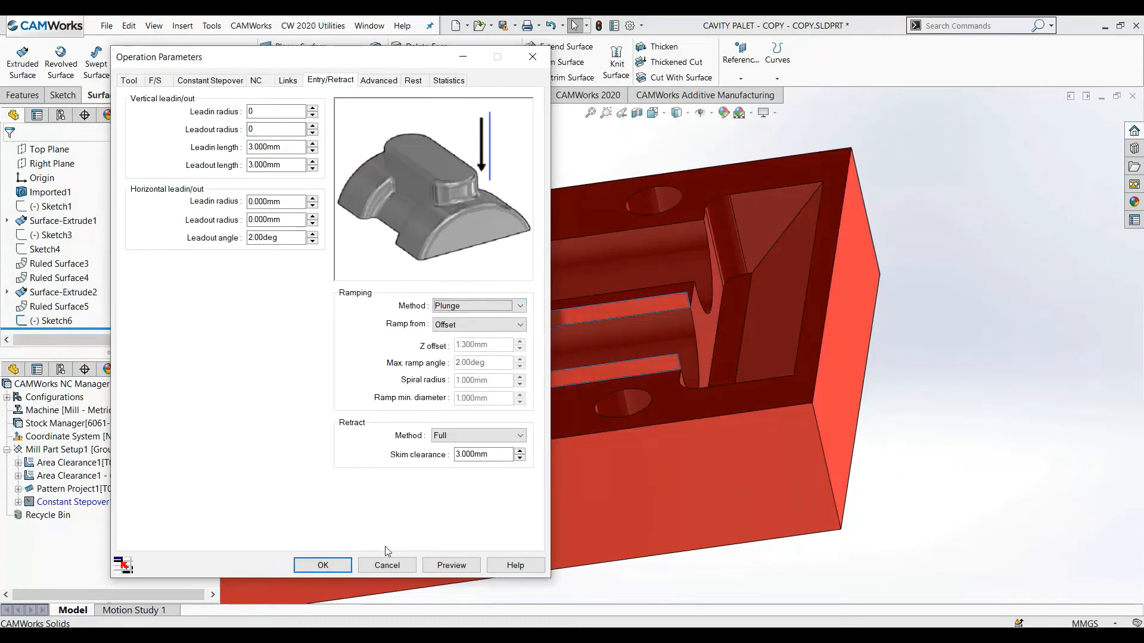
click(347, 565)
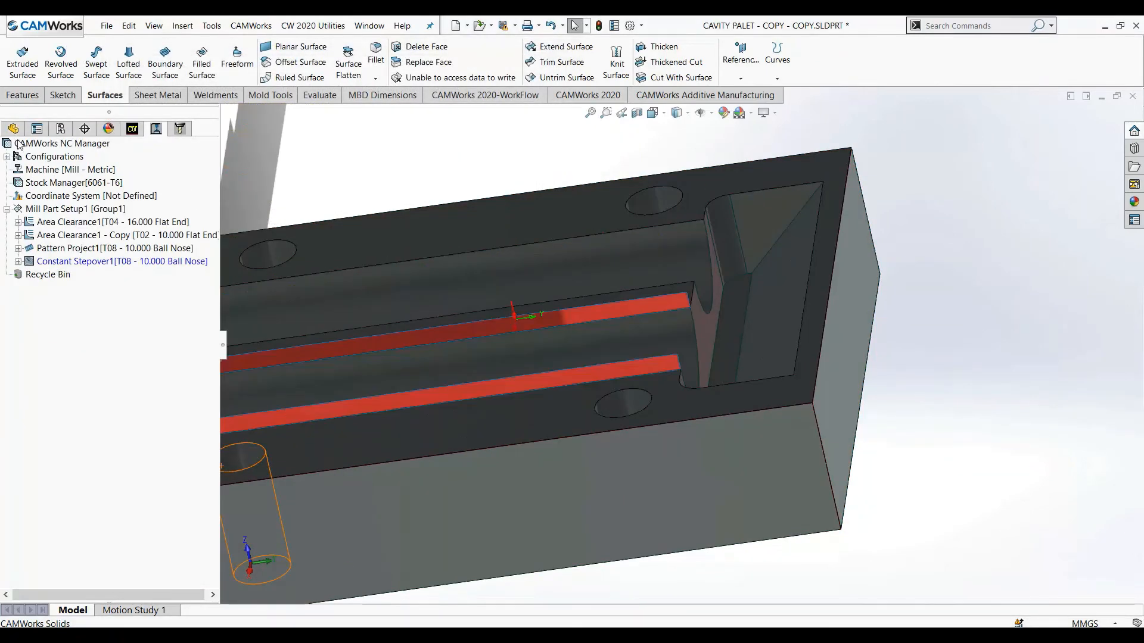
- Start a sketch on the plate's top face and convert the end pocket's far edge, two side edges and two rounded corners into it
click(13, 129)
click(731, 188)
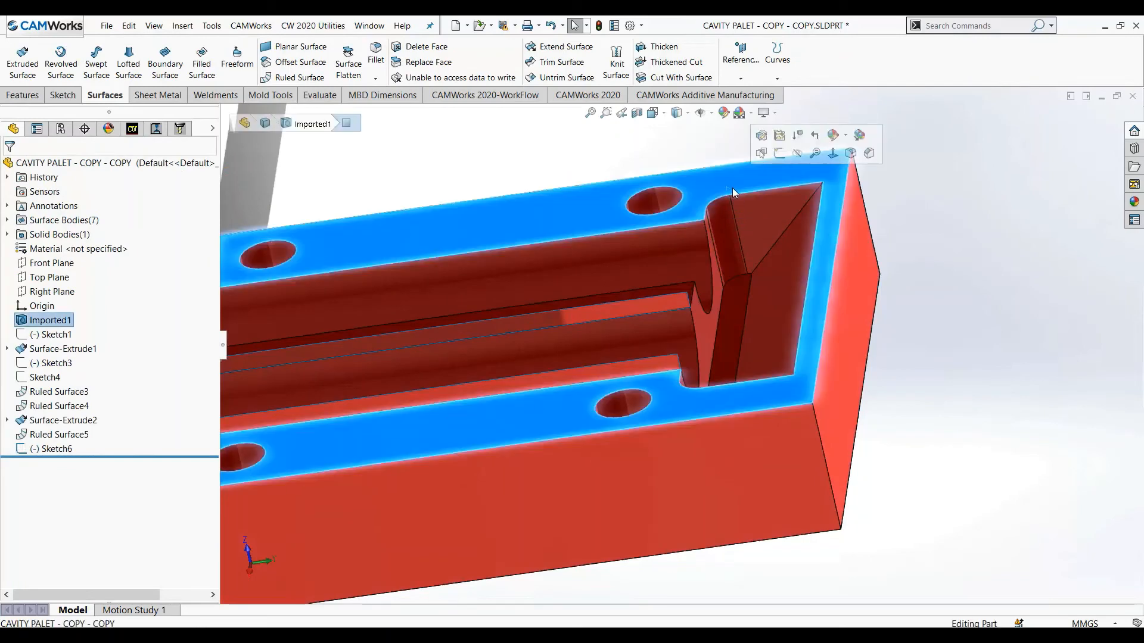
click(779, 154)
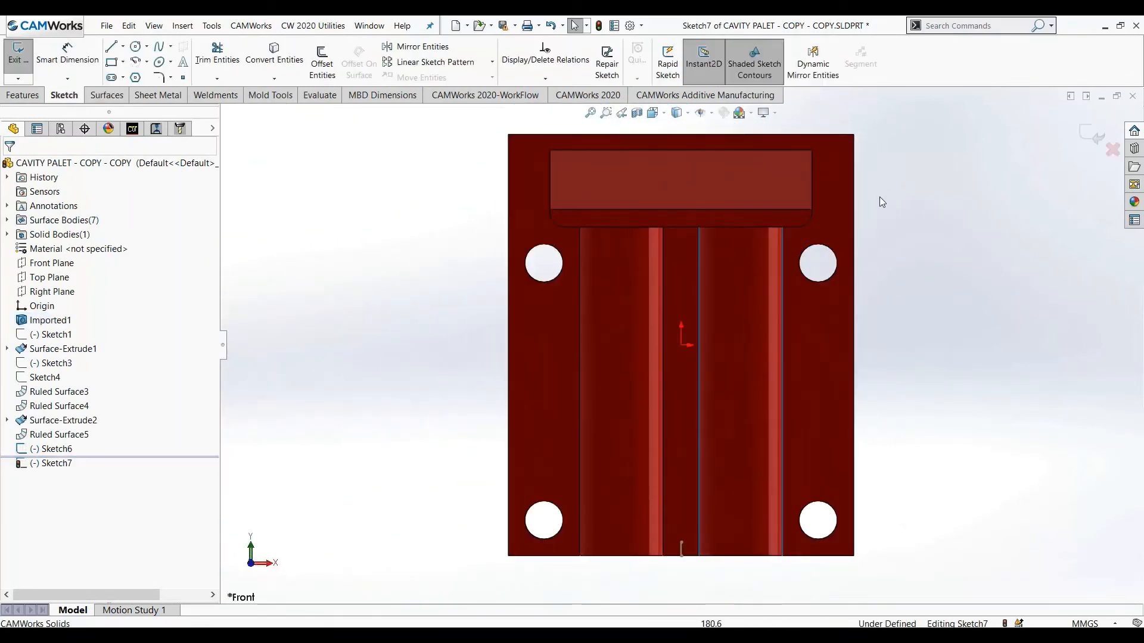
scroll(767, 173, down, 3)
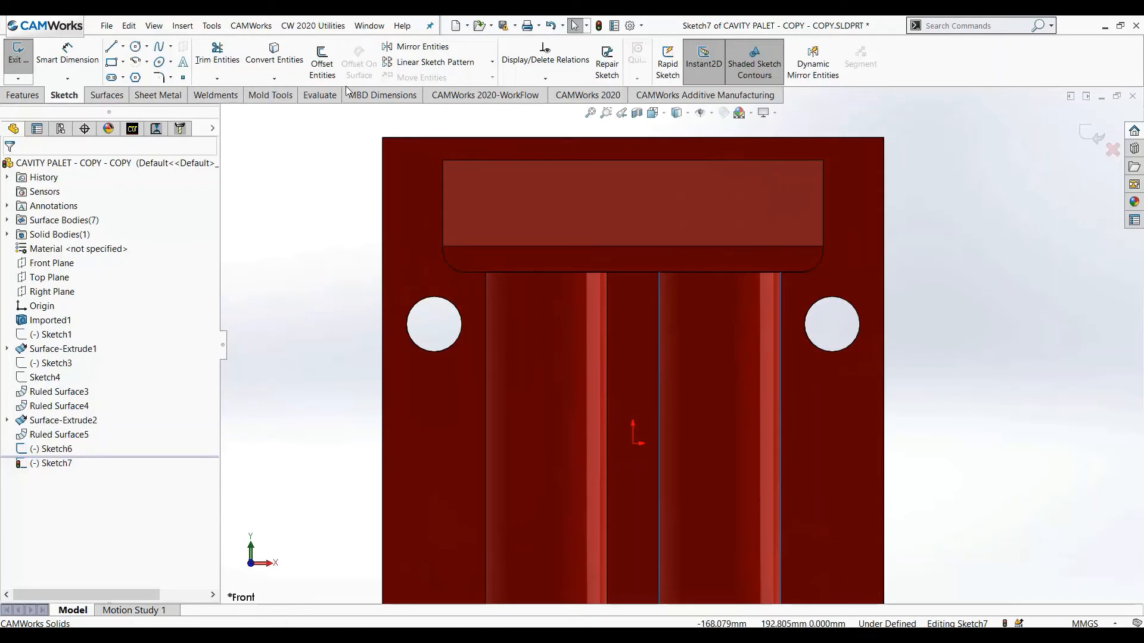
click(274, 54)
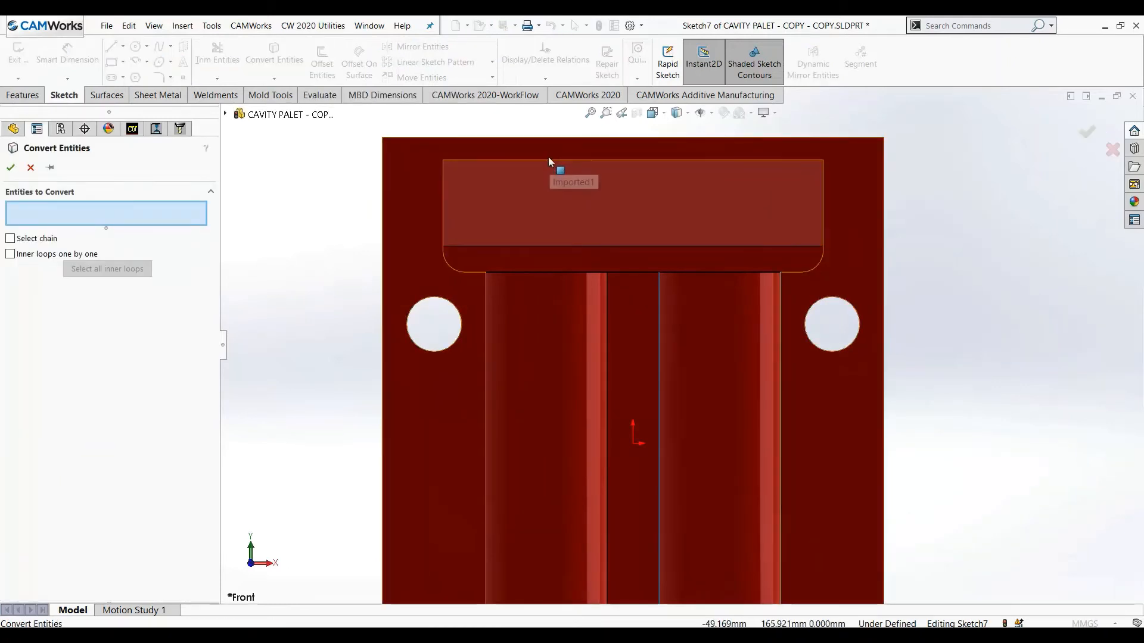
click(548, 160)
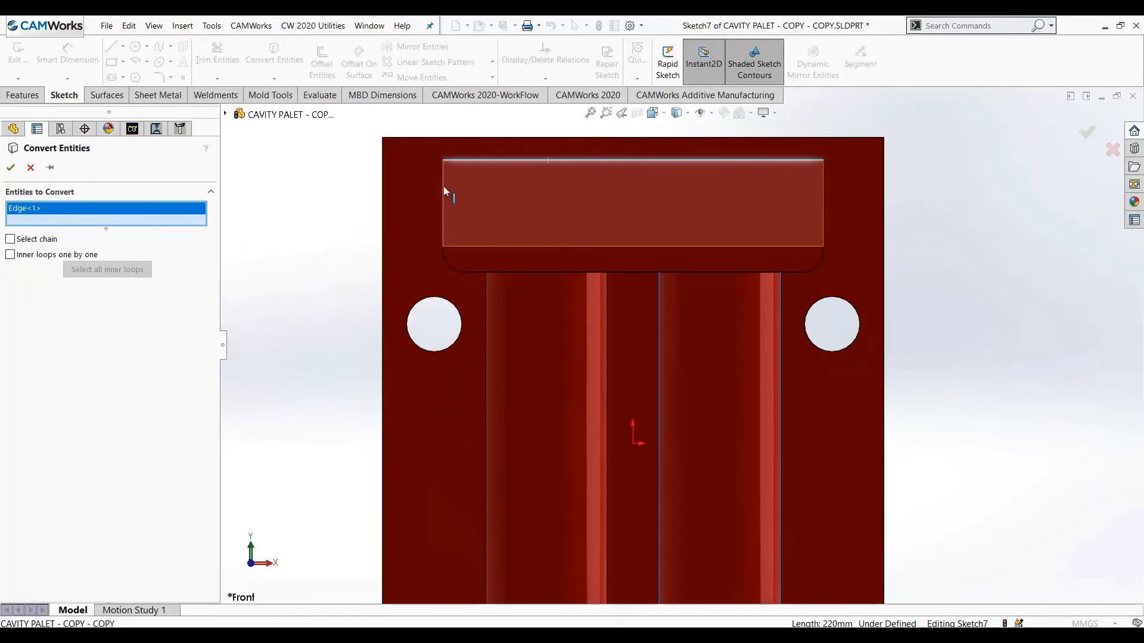
click(441, 185)
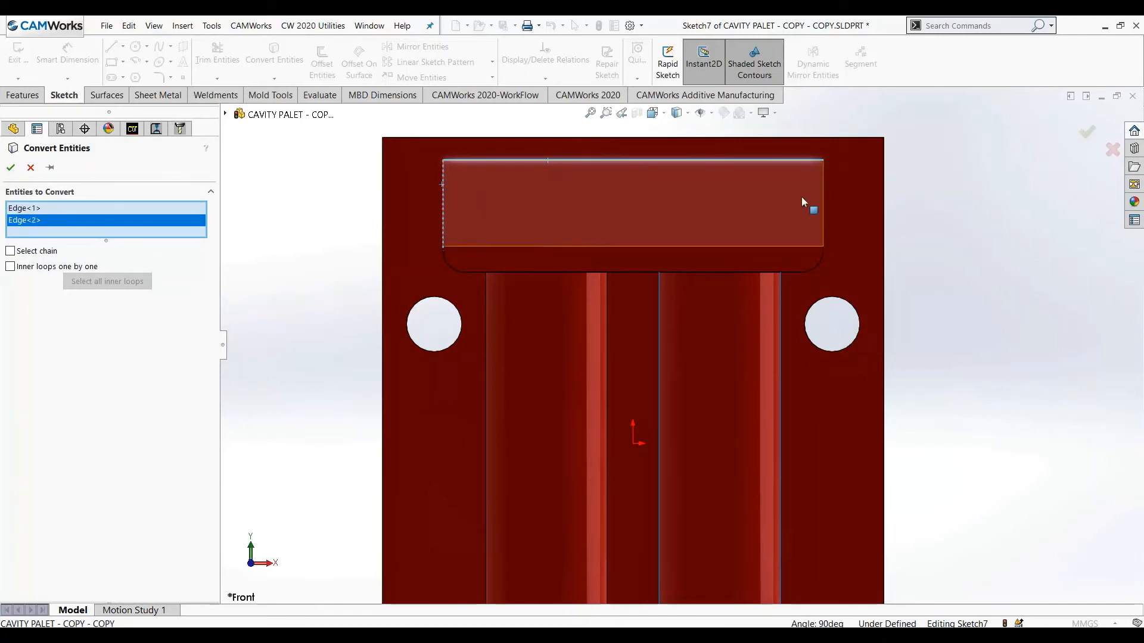
click(822, 225)
click(815, 264)
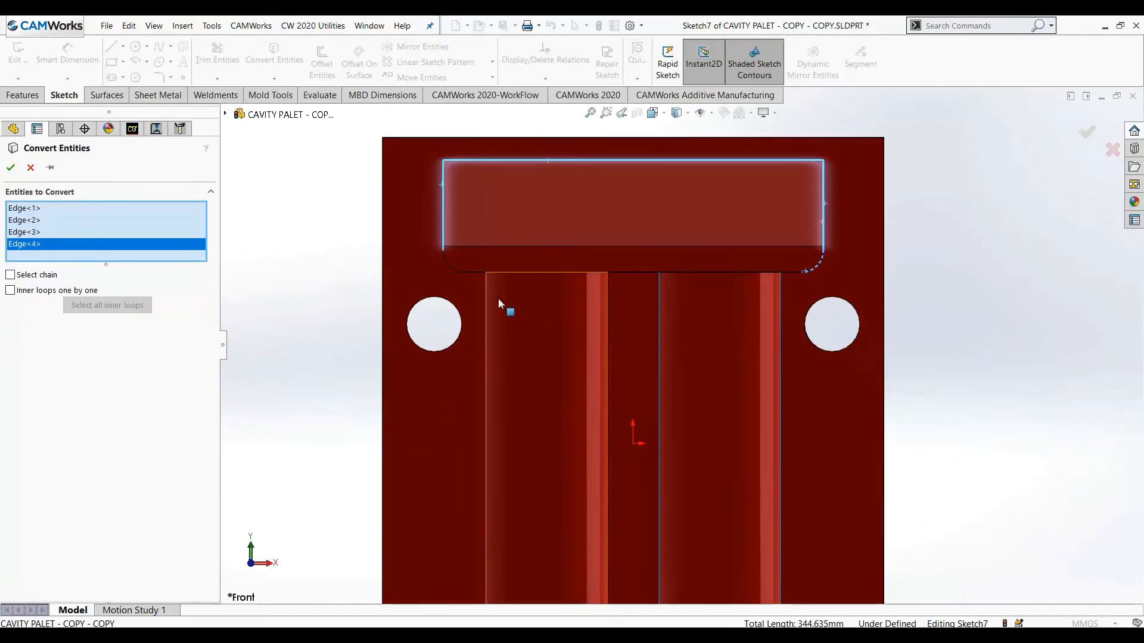
click(456, 269)
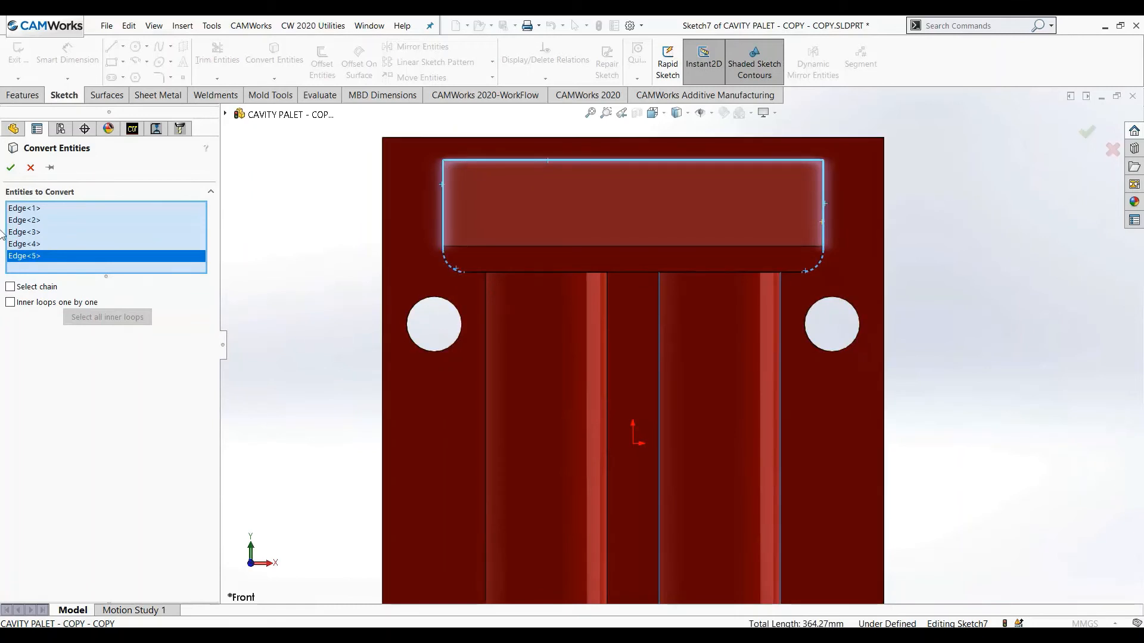
click(11, 168)
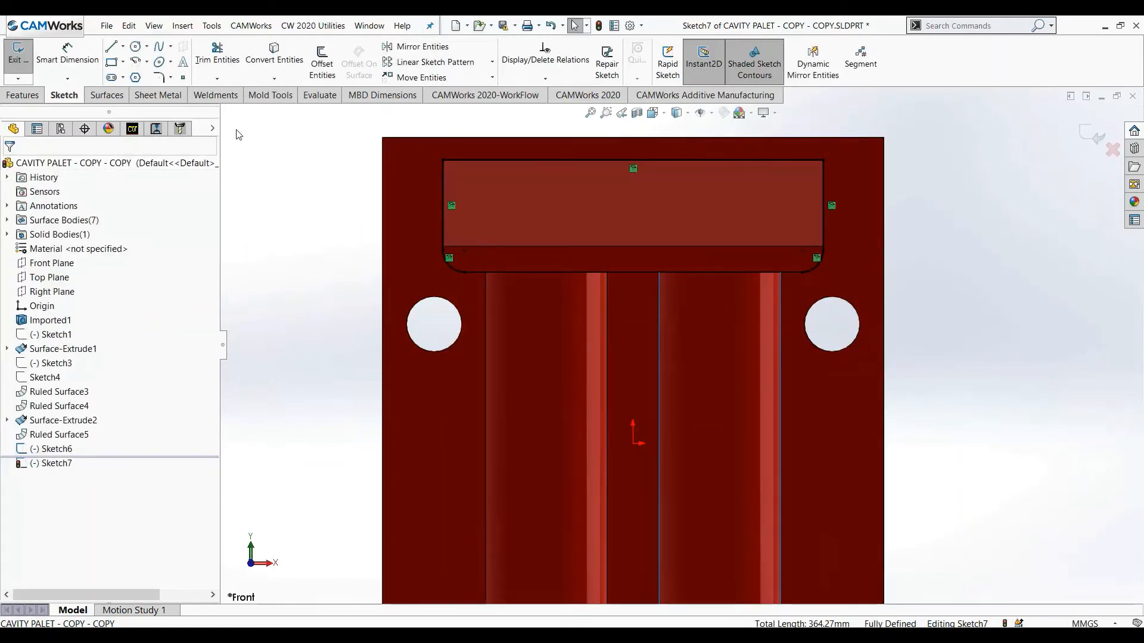
- Close the pocket outline with a horizontal line between the ends of the two corner arcs and exit the sketch
click(111, 46)
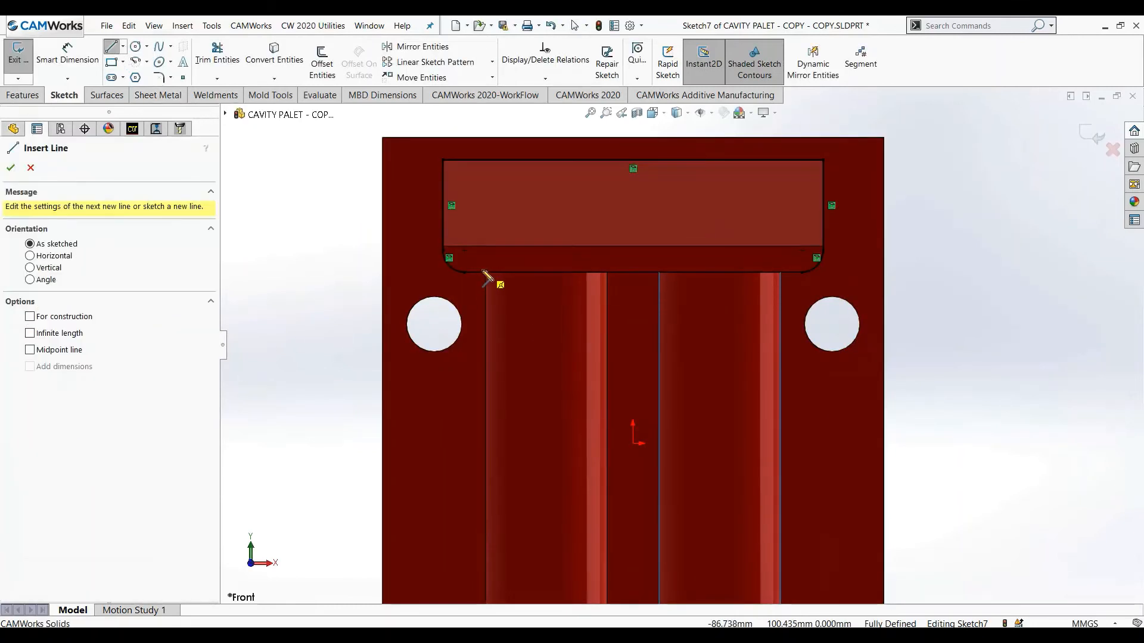
click(465, 272)
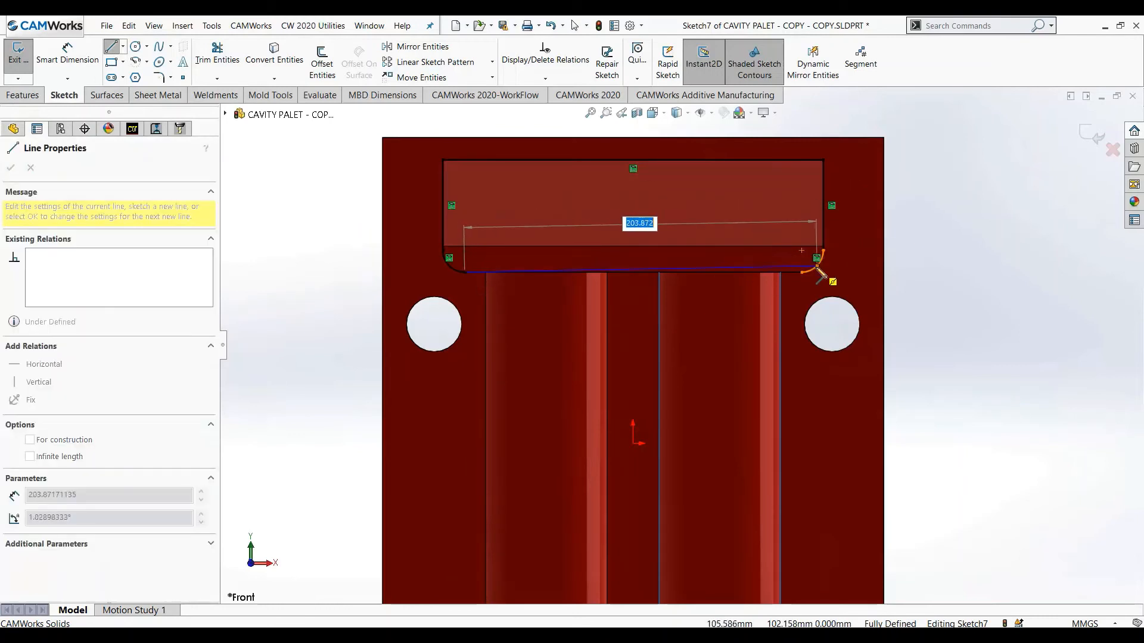
click(814, 274)
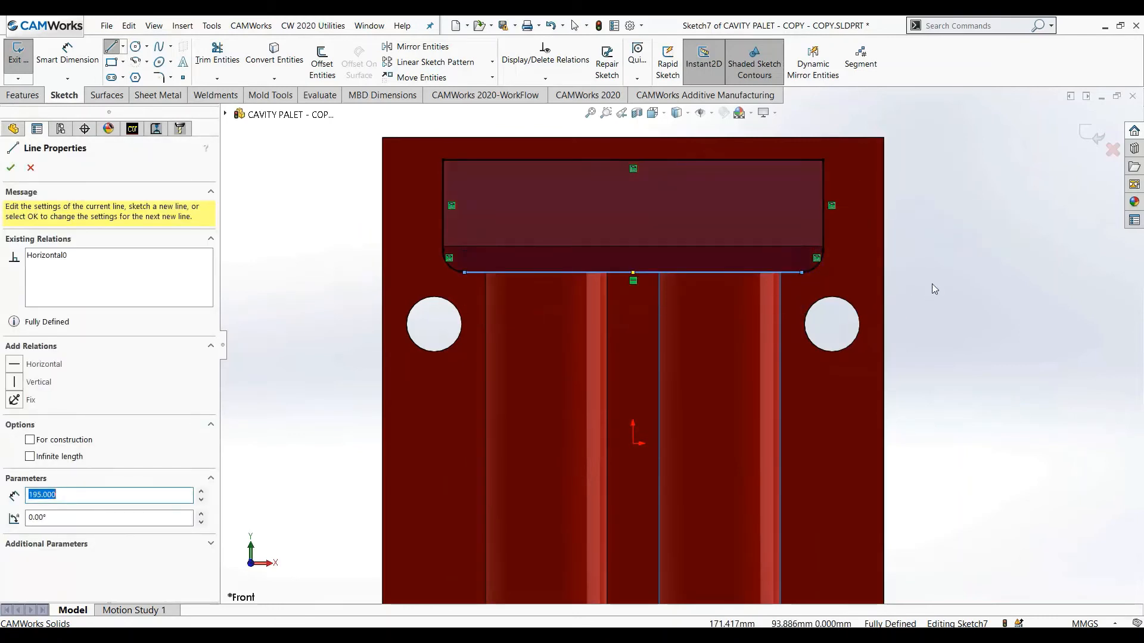
right_click(932, 284)
click(959, 291)
click(1092, 134)
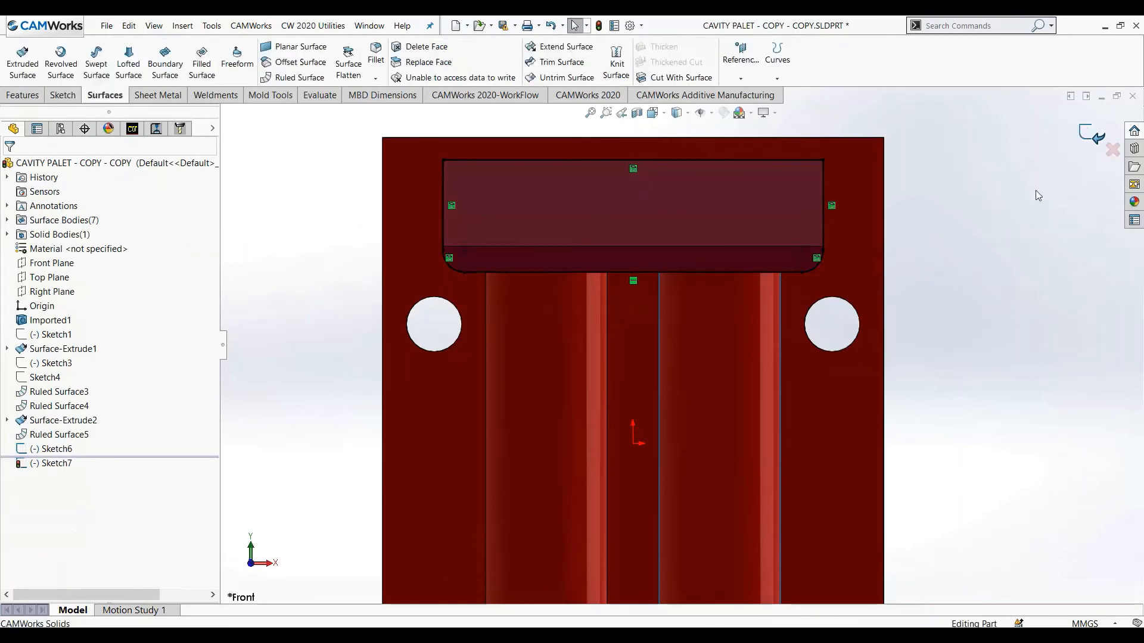
- Add a contain area from Sketch7 to the Constant Stepover operation, changing the tool's position relative to the boundary and keeping a 0 mm offset
mouse_move(973, 323)
middle_down()
mouse_move(980, 250)
mouse_move(878, 133)
mouse_move(867, 156)
middle_up()
scroll(519, 424, up, 3)
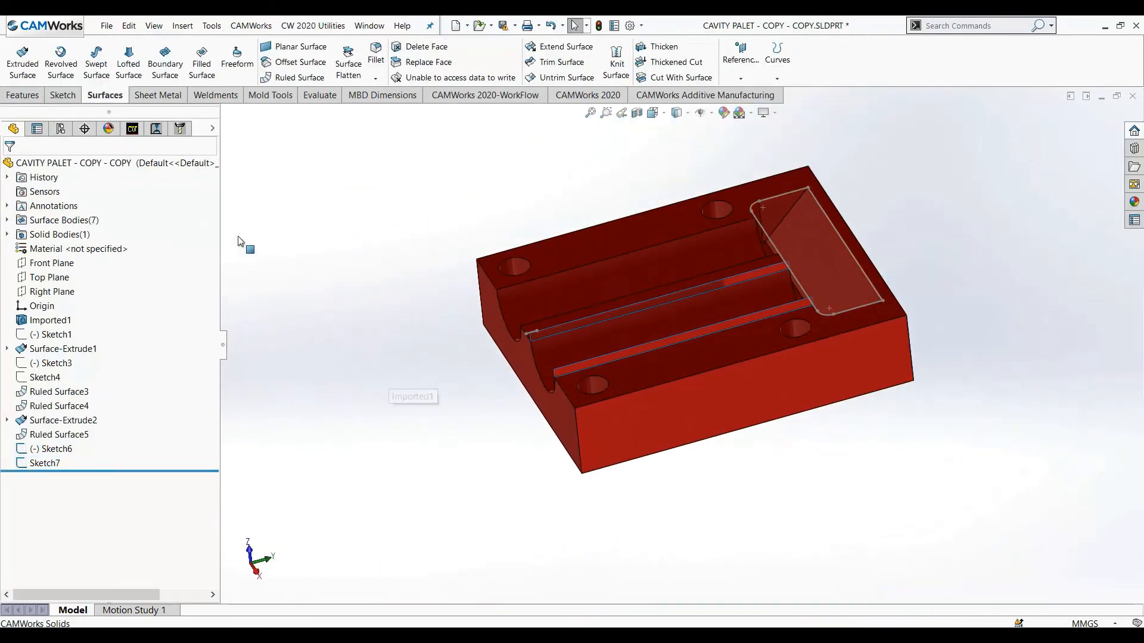
click(155, 128)
right_click(128, 263)
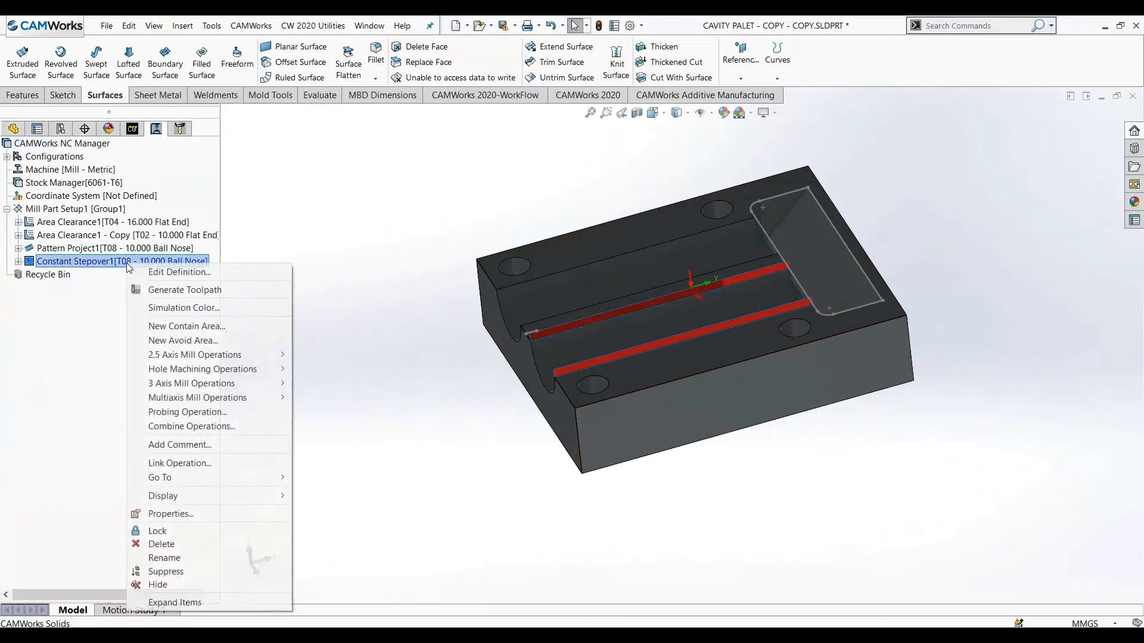
click(156, 326)
click(62, 417)
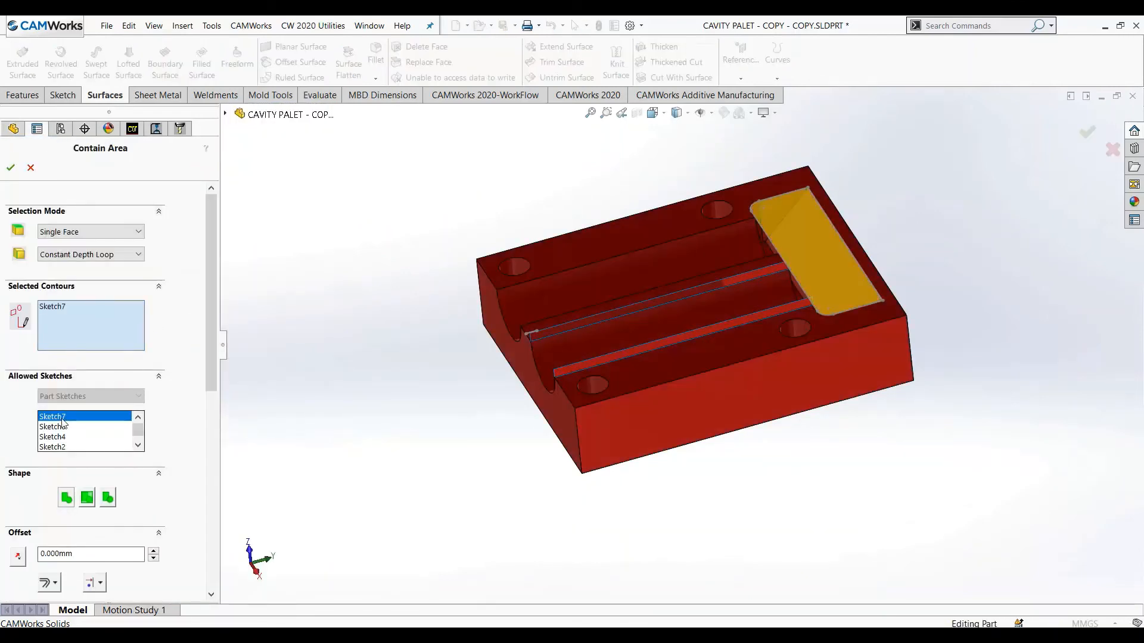
scroll(215, 373, down, 3)
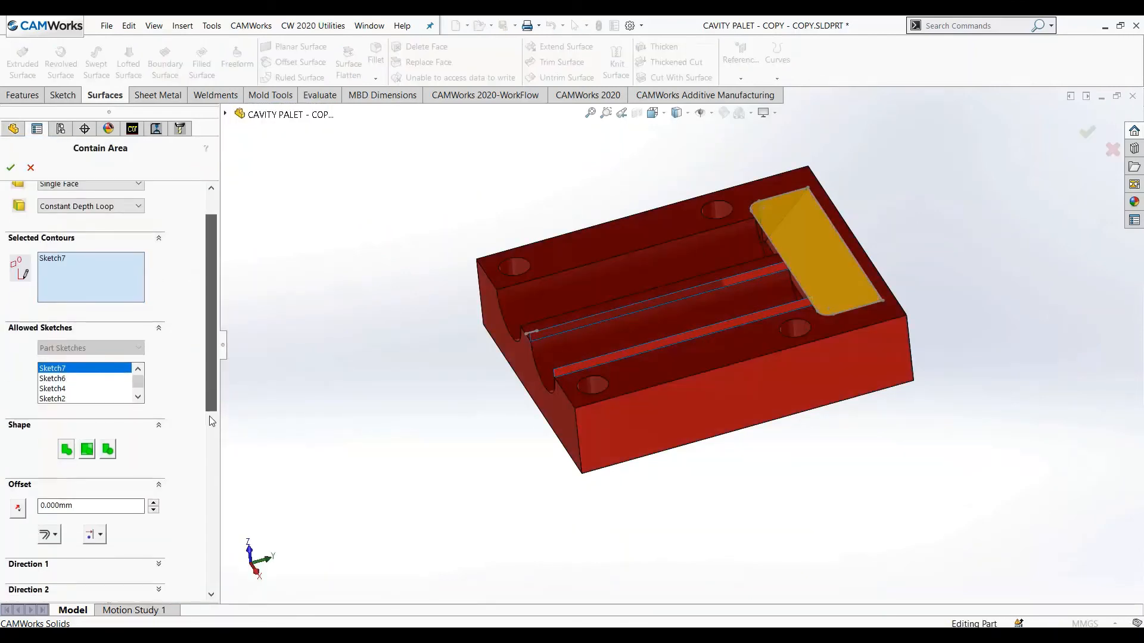
click(102, 504)
click(122, 541)
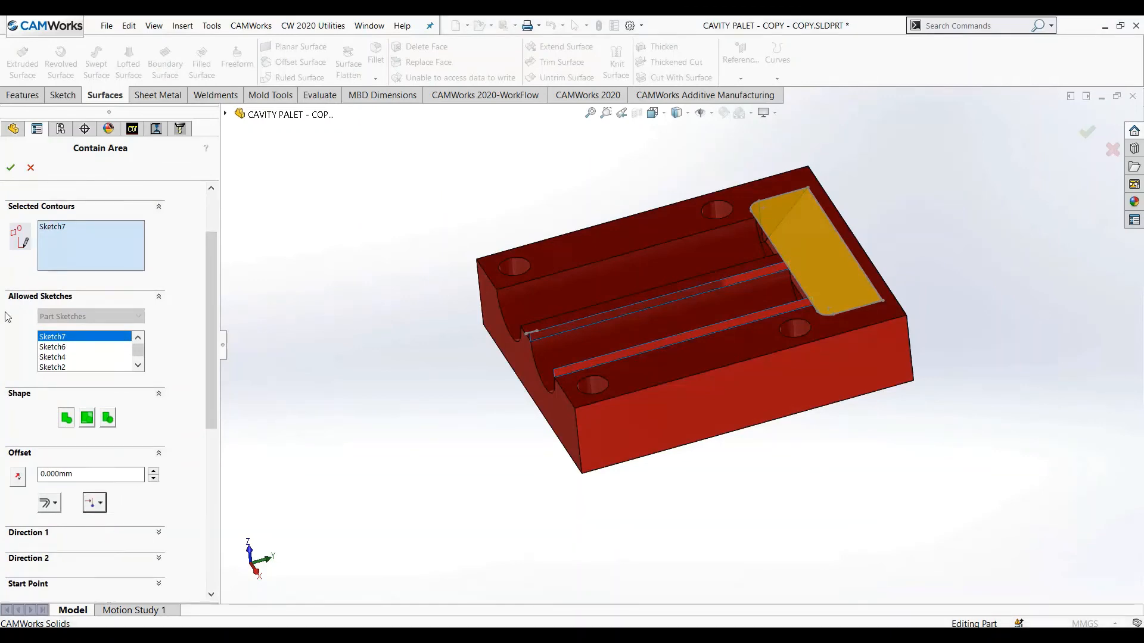
click(10, 167)
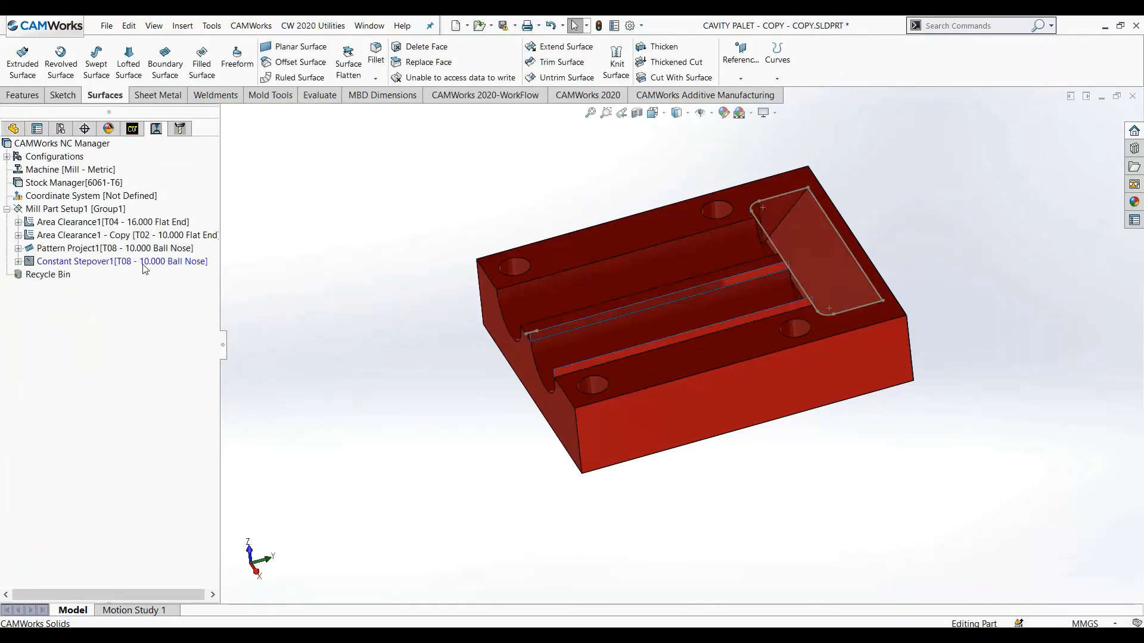
- Generate the Constant Stepover toolpath and inspect its coverage of the end pocket from several angles
right_click(142, 262)
click(169, 292)
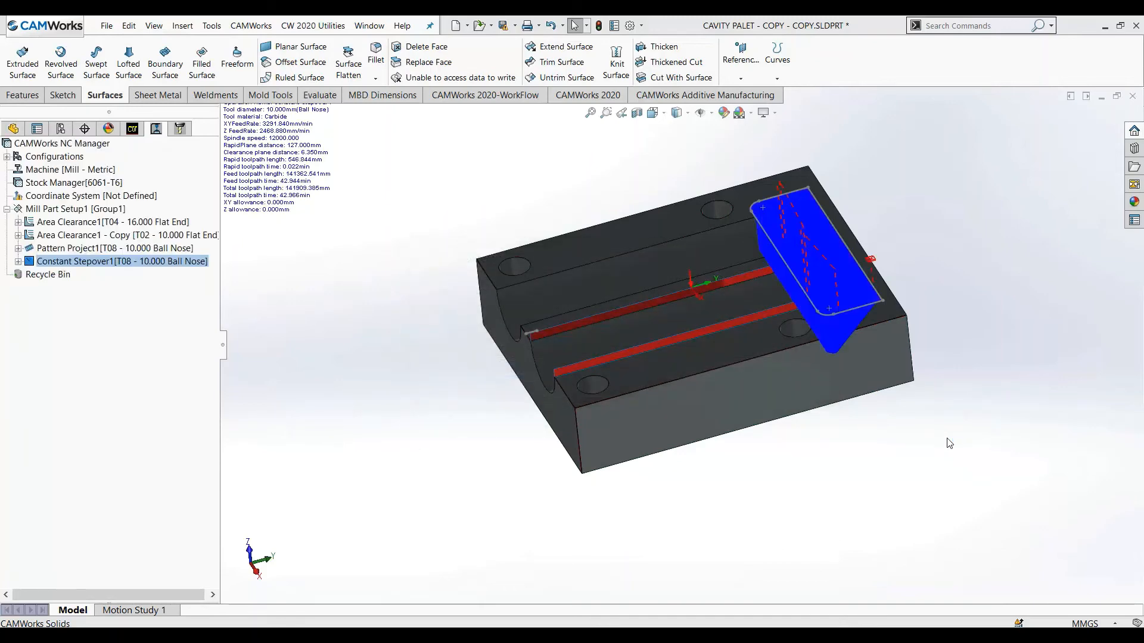
middle_drag(993, 300, 960, 390)
scroll(763, 347, down, 4)
scroll(832, 356, down, 2)
mouse_move(835, 358)
middle_down()
mouse_move(801, 333)
mouse_move(798, 417)
mouse_move(812, 459)
mouse_move(822, 435)
mouse_move(805, 463)
mouse_move(770, 388)
mouse_move(842, 314)
mouse_move(851, 369)
middle_up()
scroll(852, 370, up, 6)
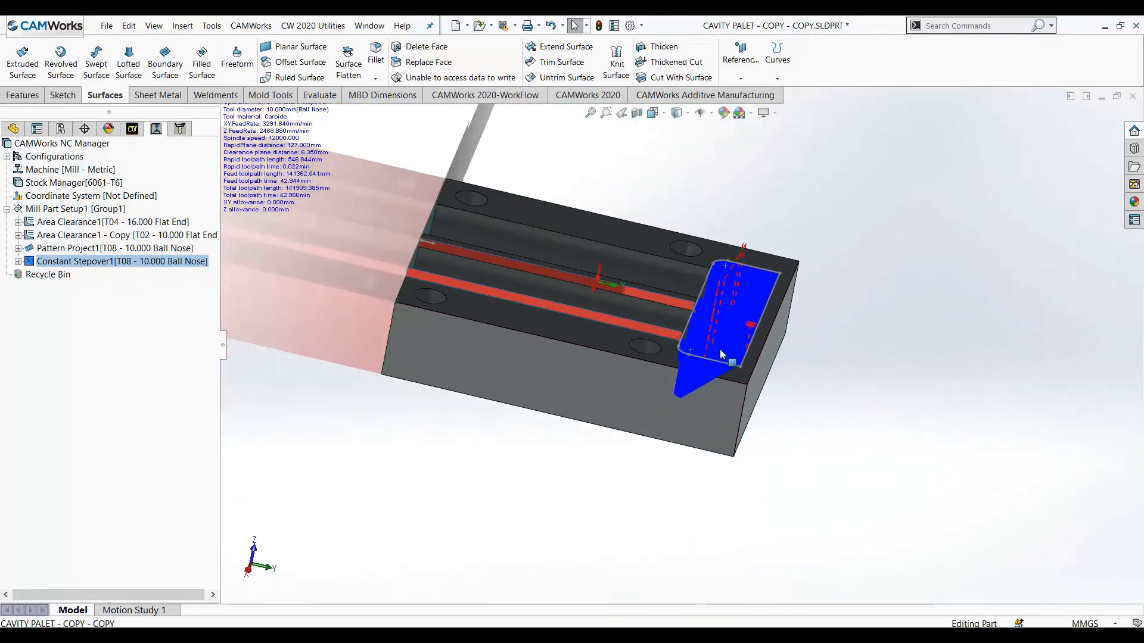
middle_drag(722, 325, 731, 472)
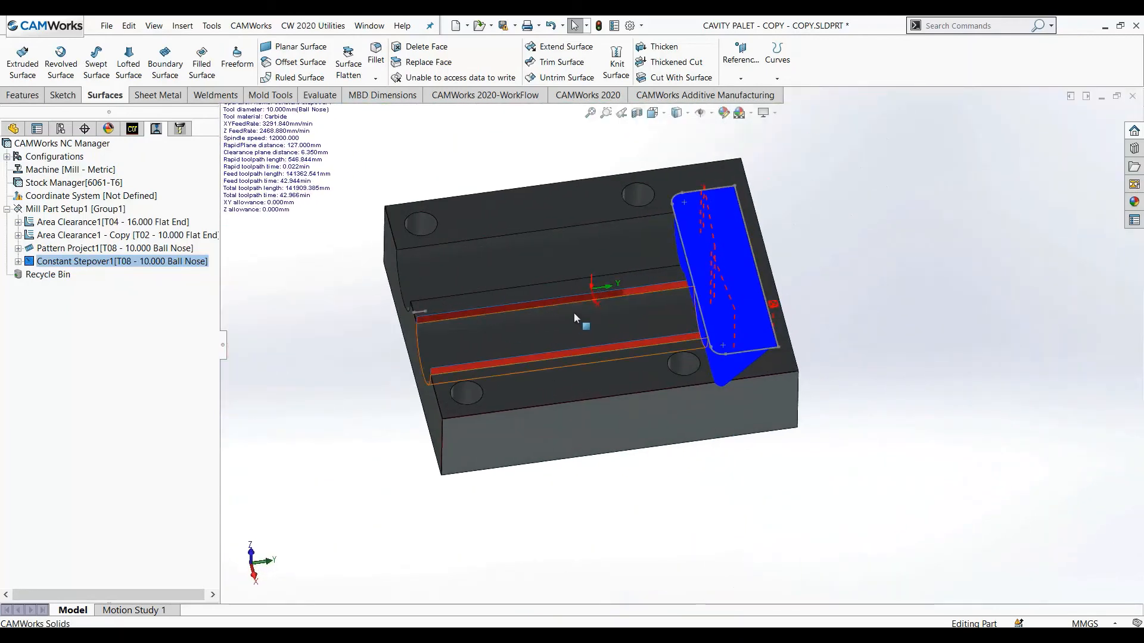
- Compare the Area Clearance1, Pattern Project1 and Constant Stepover1 toolpaths on the plate and examine the end pocket's finishing passes
scroll(573, 313, down, 2)
click(112, 225)
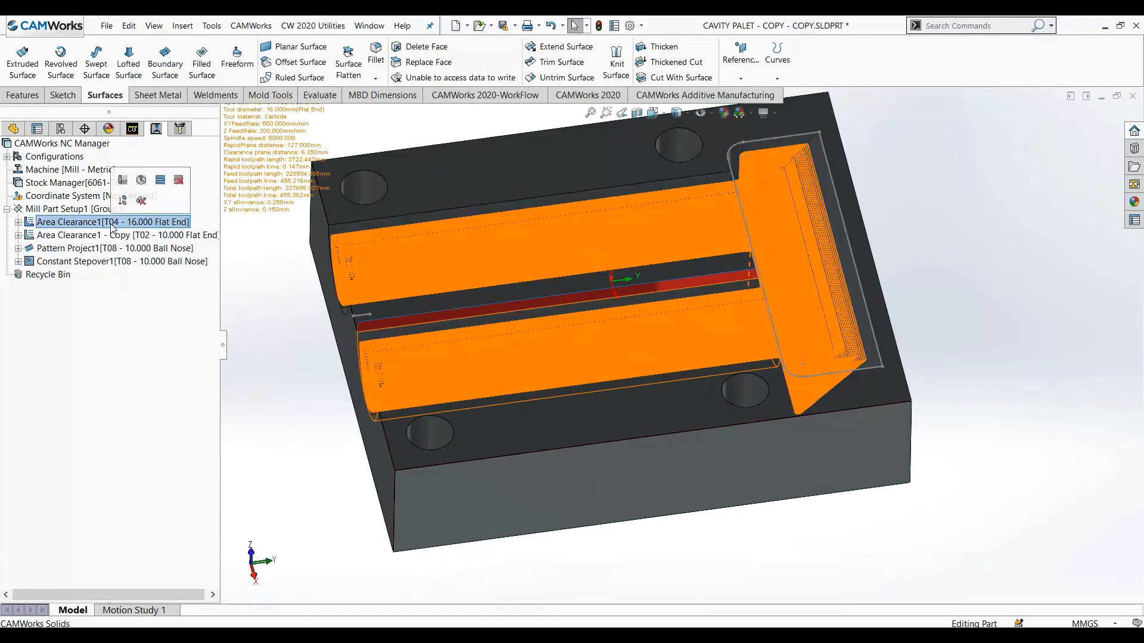
click(127, 249)
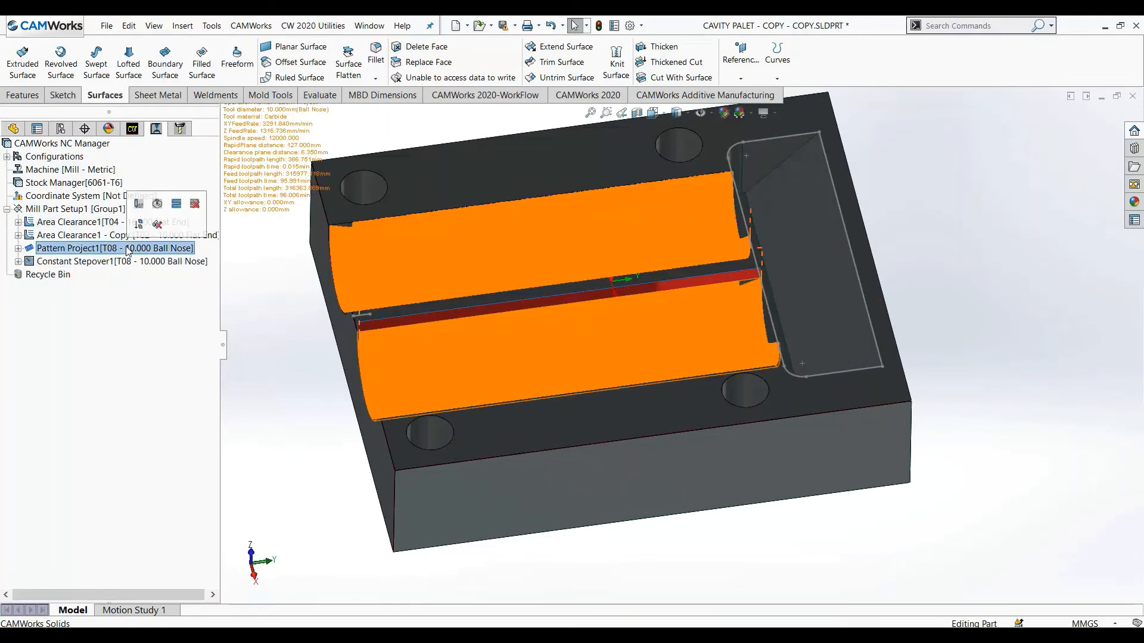
click(131, 263)
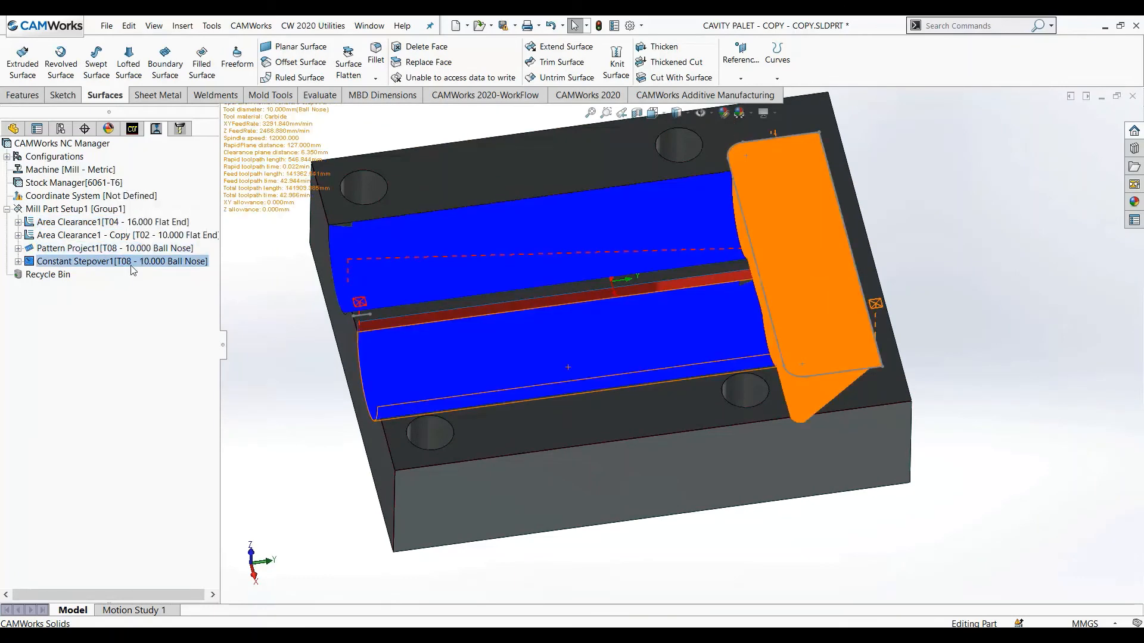
middle_drag(251, 436, 333, 436)
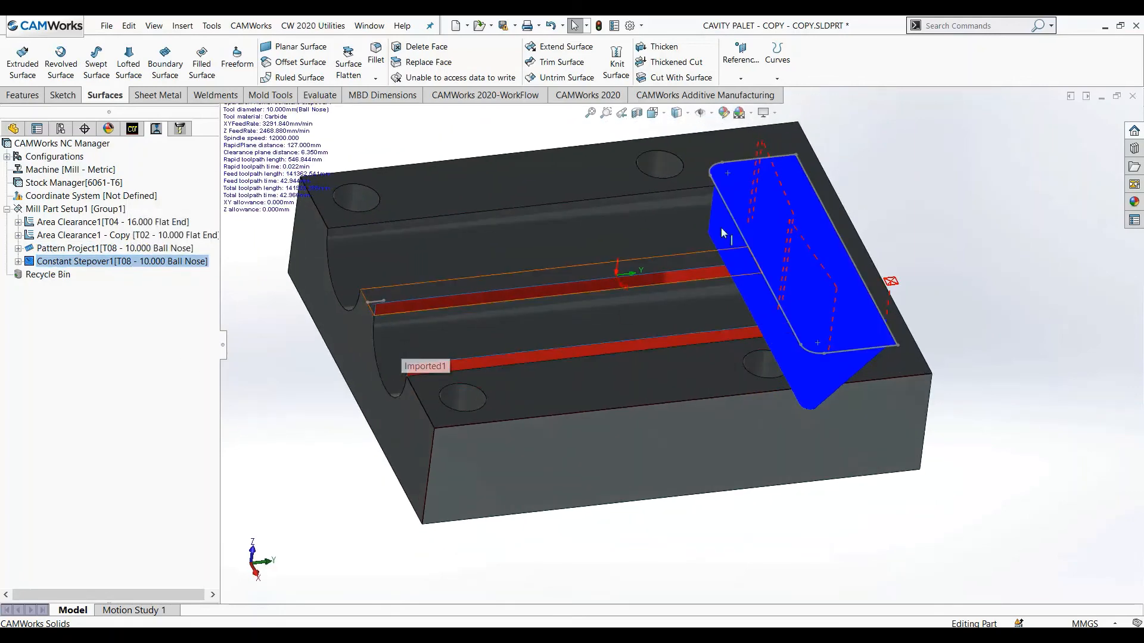
scroll(819, 337, up, 2)
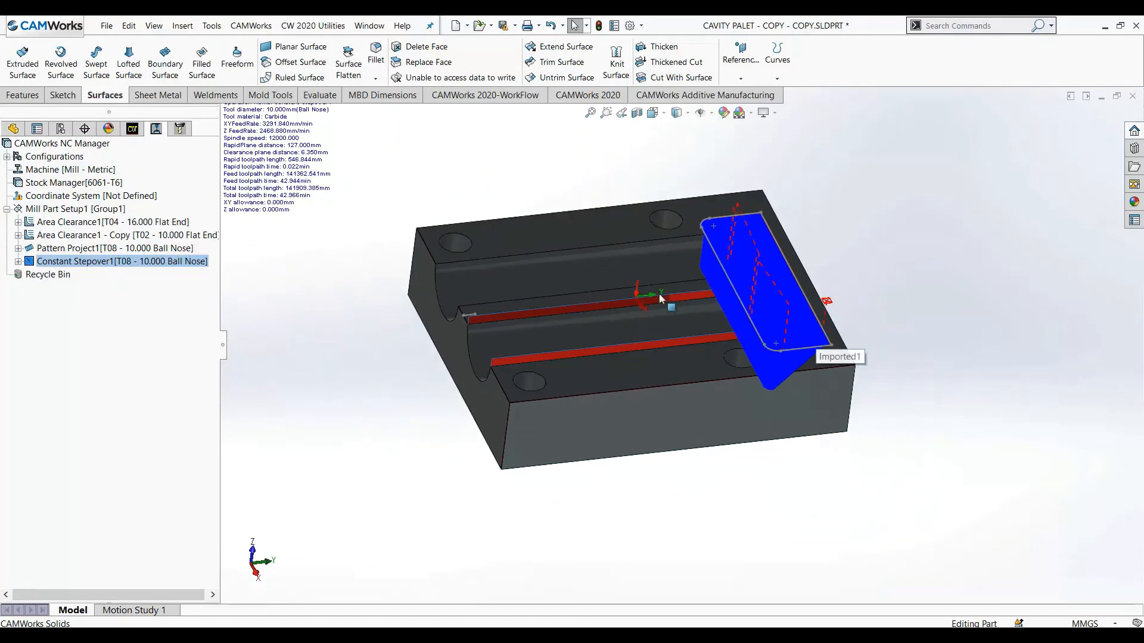
scroll(560, 264, down, 1)
scroll(560, 263, down, 2)
middle_drag(560, 357, 558, 328)
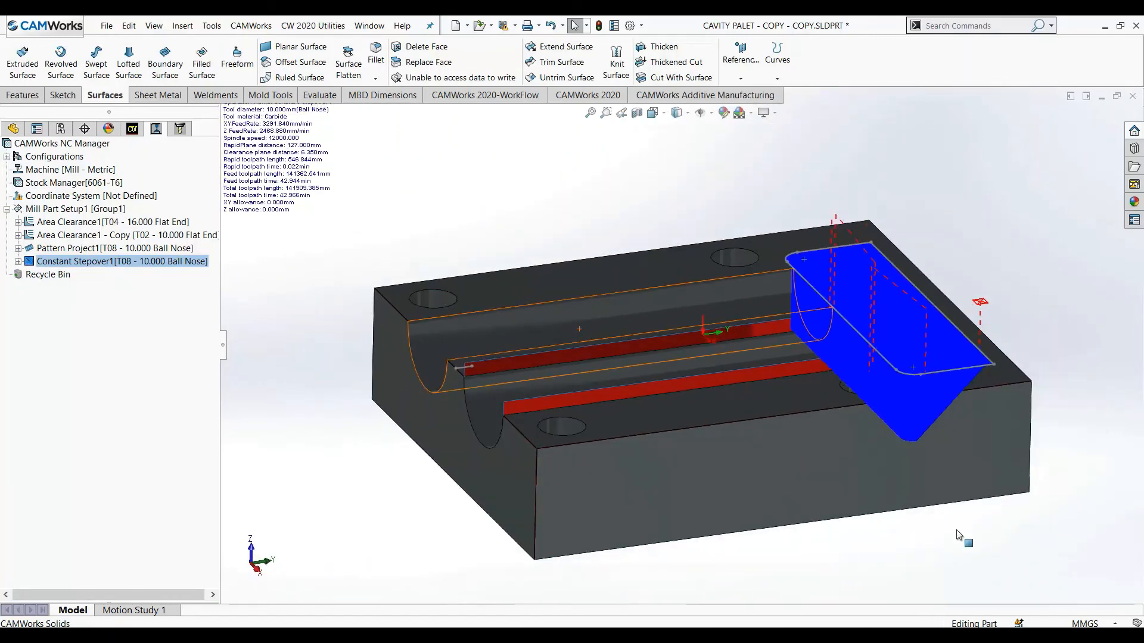